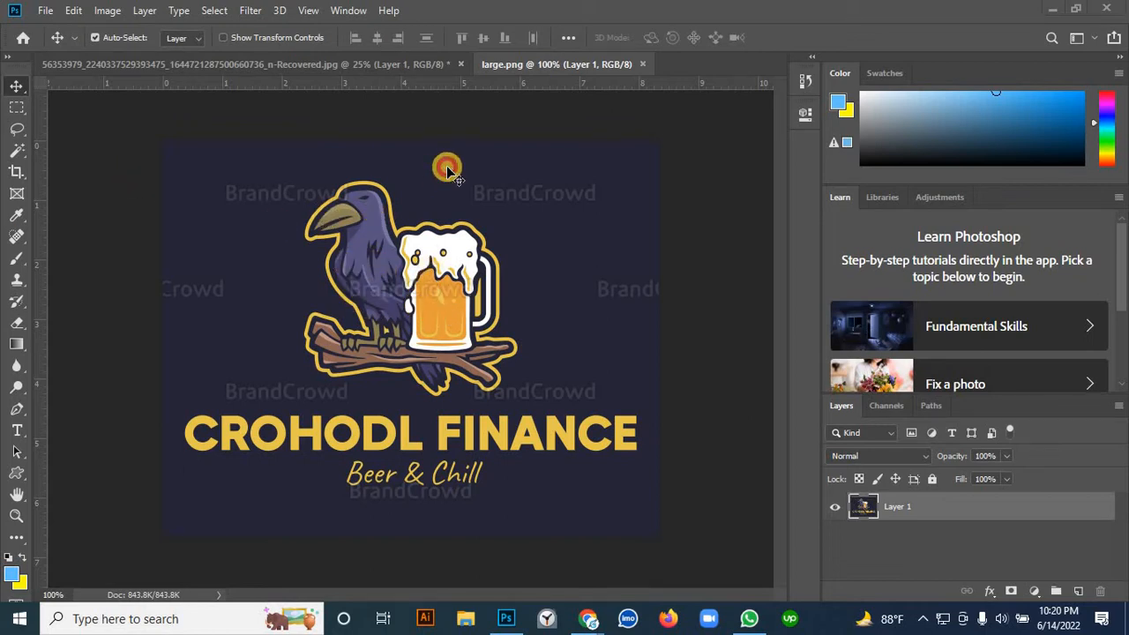
left_click(16, 108)
left_click(16, 89)
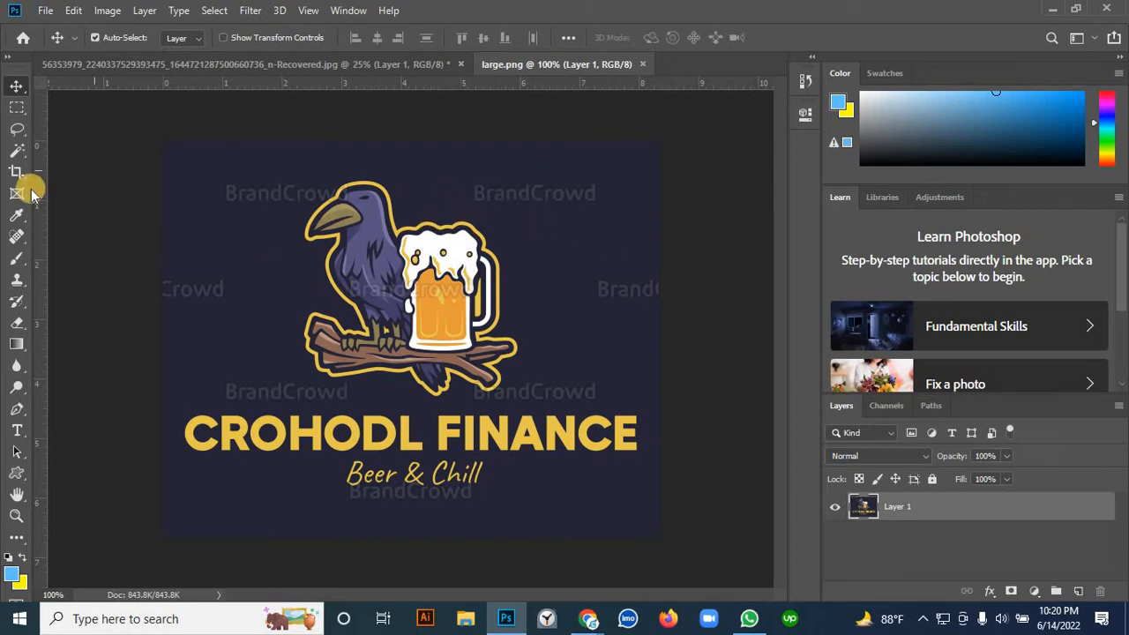
left_click(22, 292)
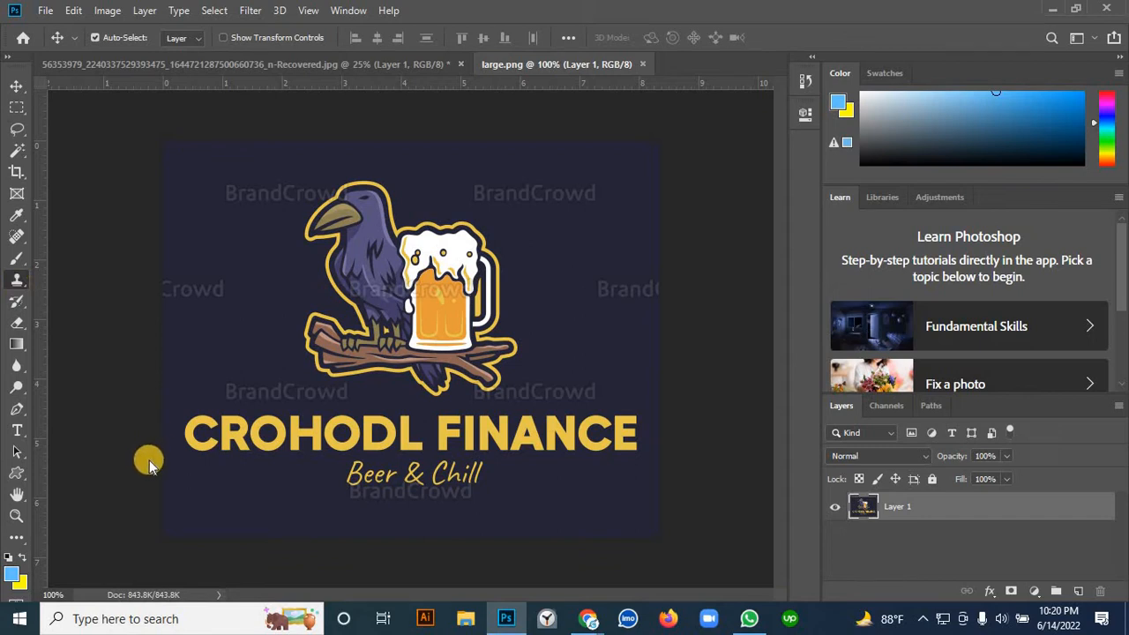
right_click(16, 280)
left_click(75, 283)
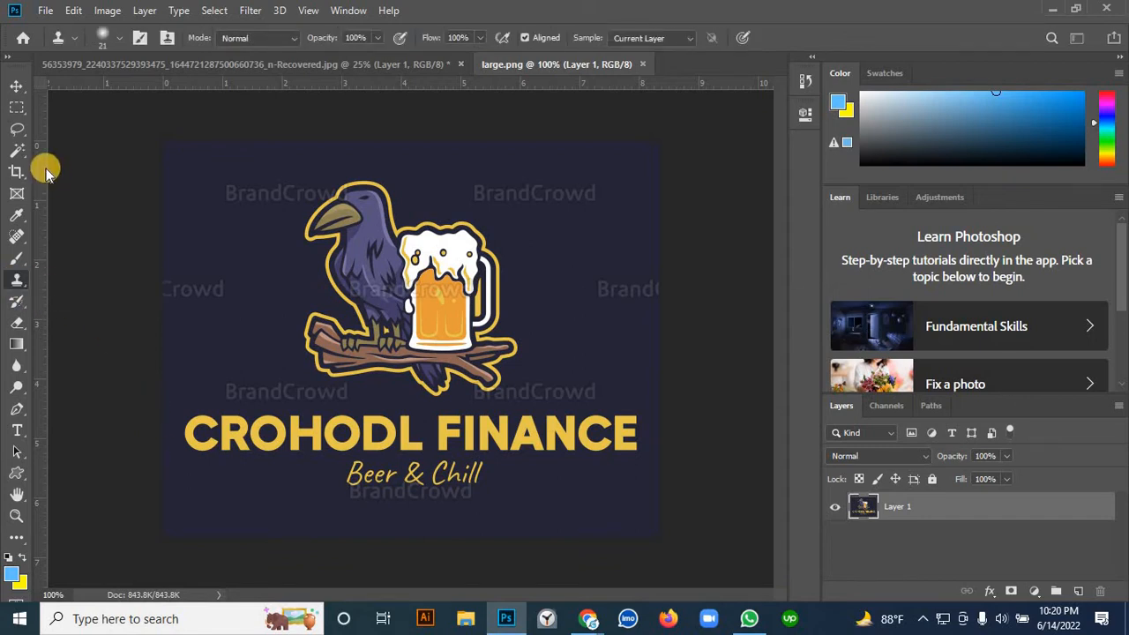
left_click(14, 89)
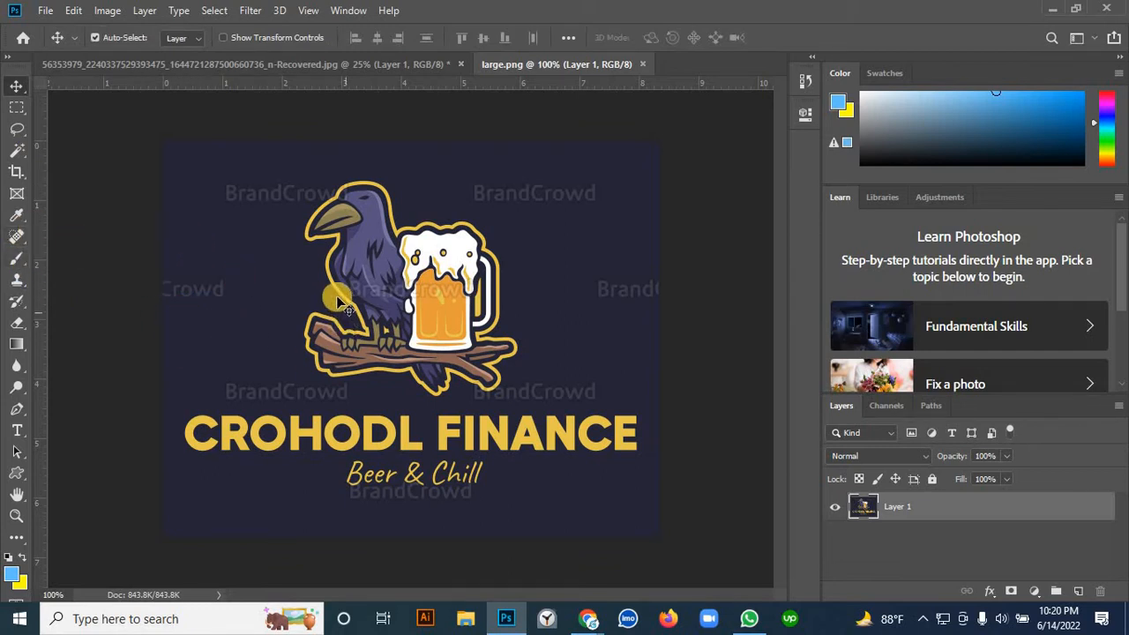
- Examine the BrandCrowd watermarks spread over the logo image at closer zoom
scroll(377, 300, "up", 1)
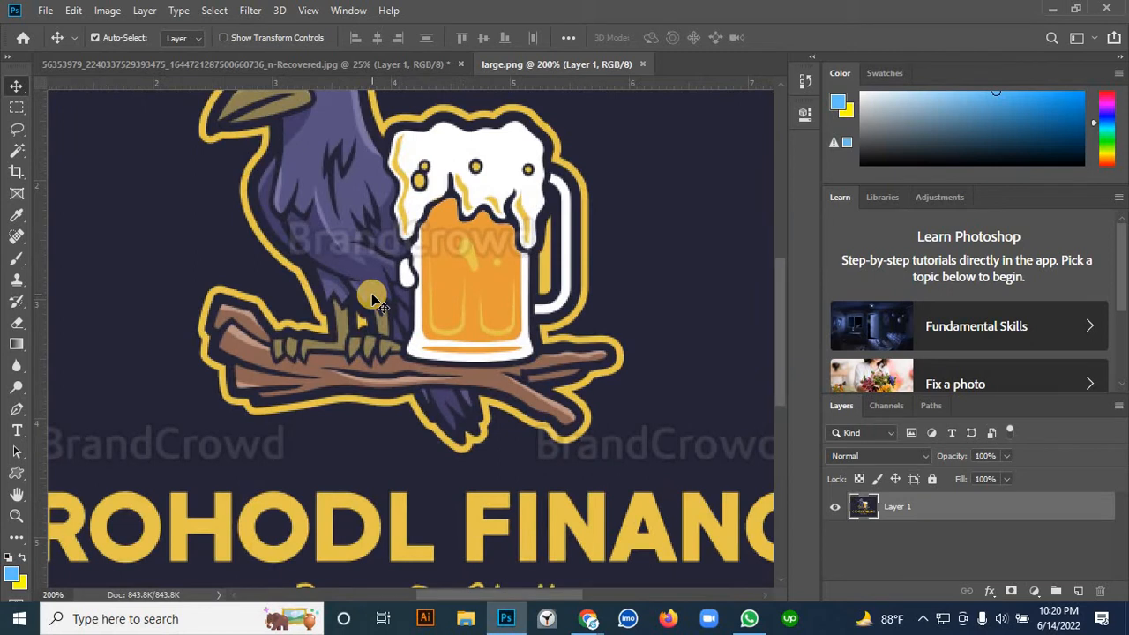
scroll(330, 292, "up", 1)
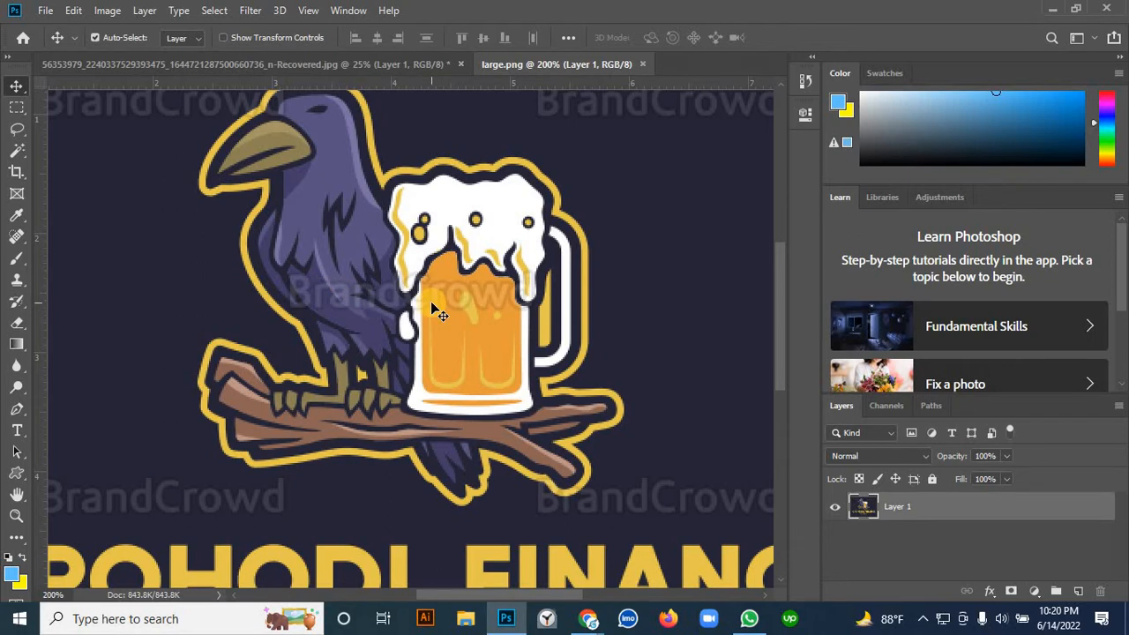
scroll(394, 358, "down", 1)
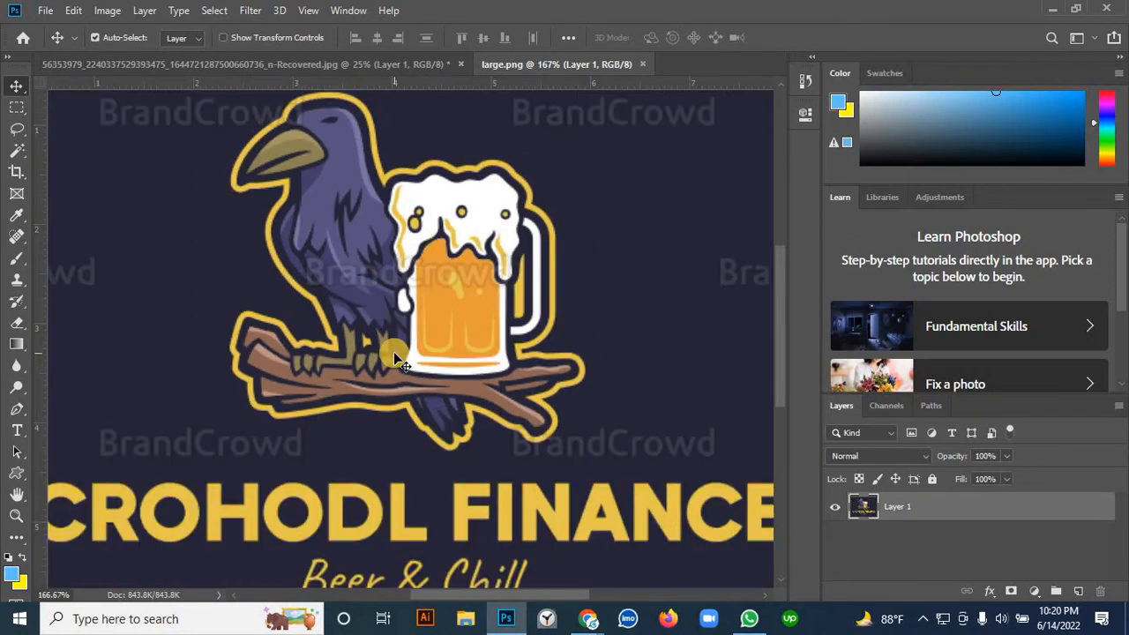
scroll(386, 345, "down", 1)
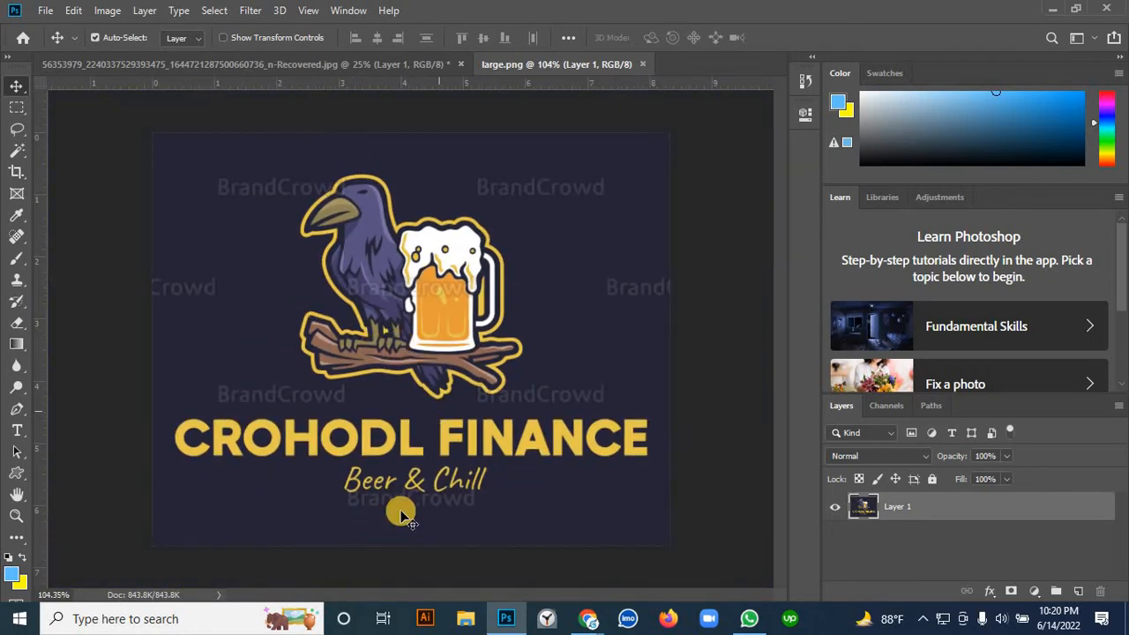
scroll(238, 265, "up", 1)
scroll(190, 320, "left", 2)
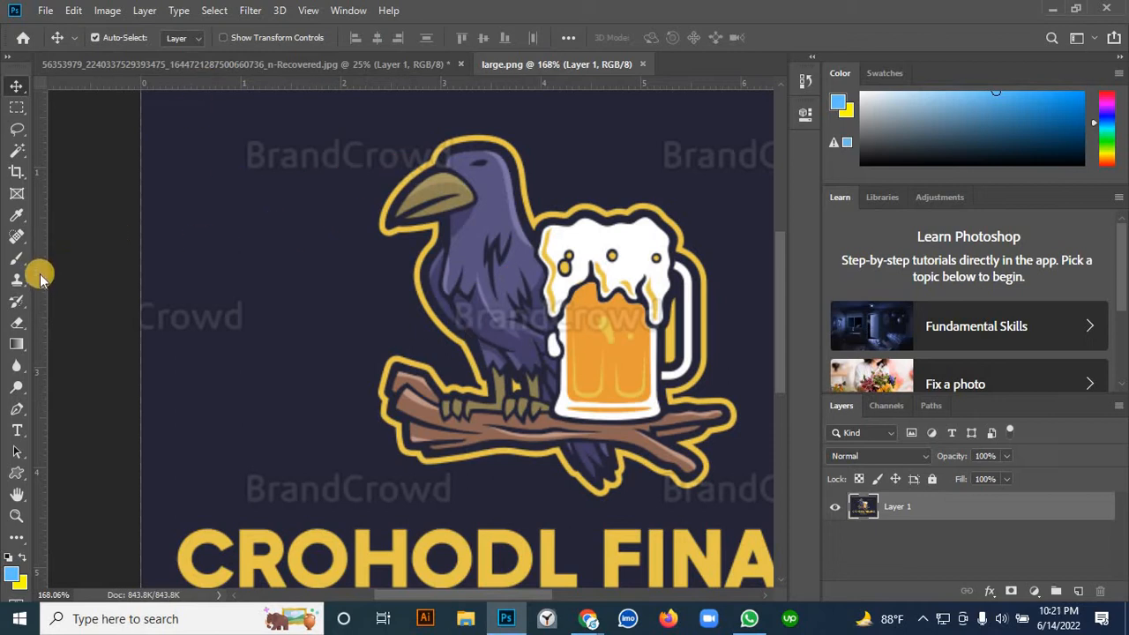
scroll(97, 295, "down", 1)
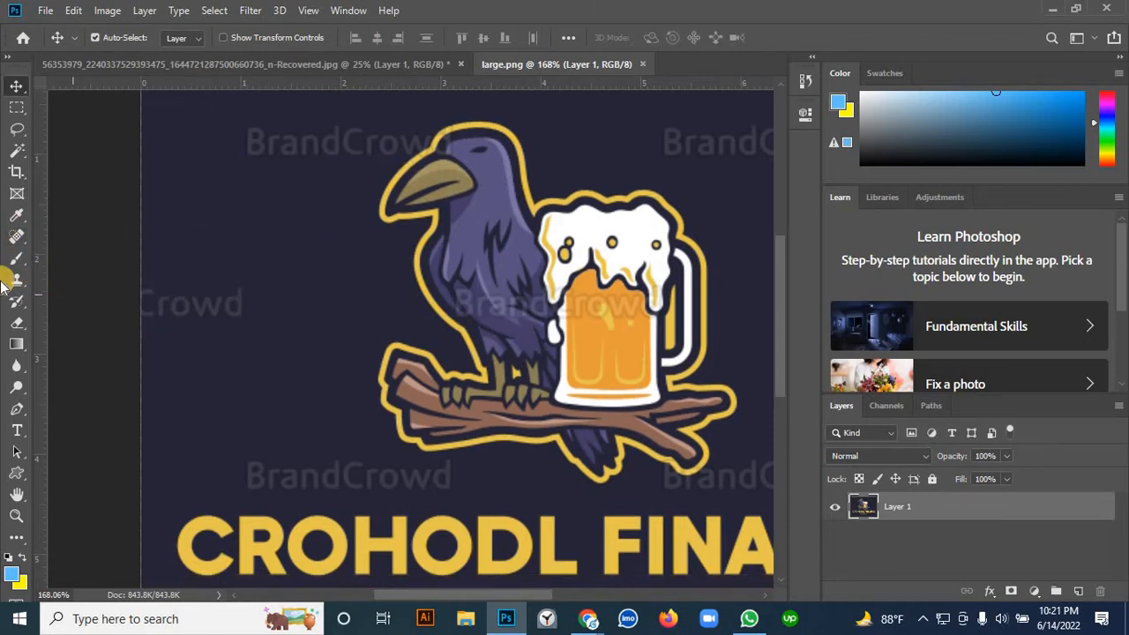
scroll(238, 284, "down", 2)
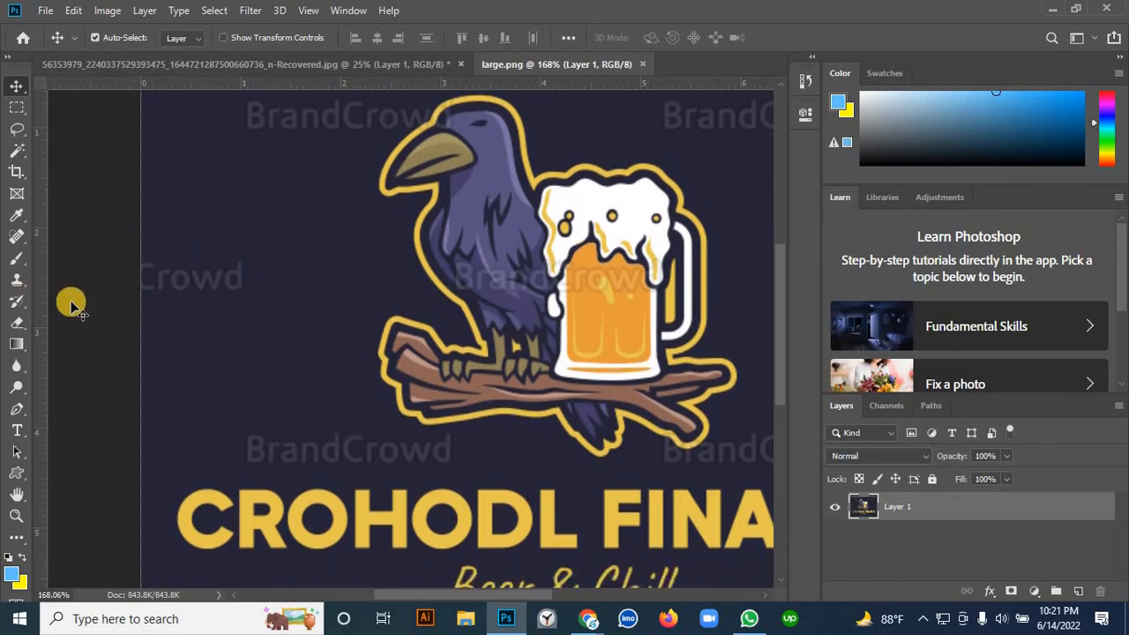
- Lasso the cut-off watermark at the image's left edge and fill it using Content-Aware contents
left_click(17, 130)
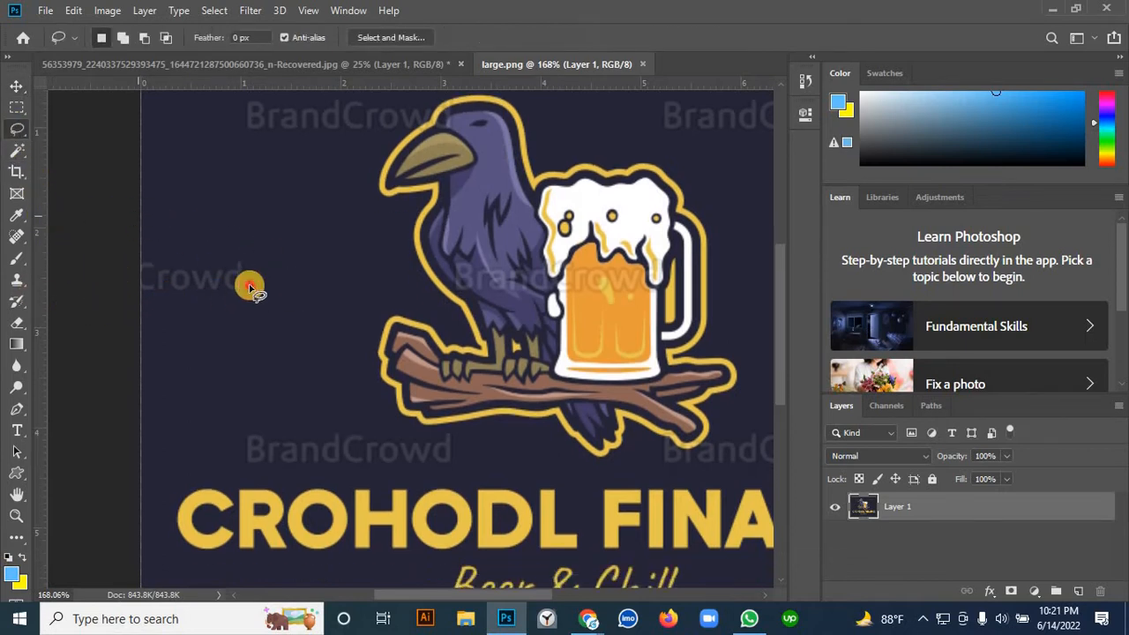
left_click_drag(247, 285, 245, 270)
key("ctrl+d")
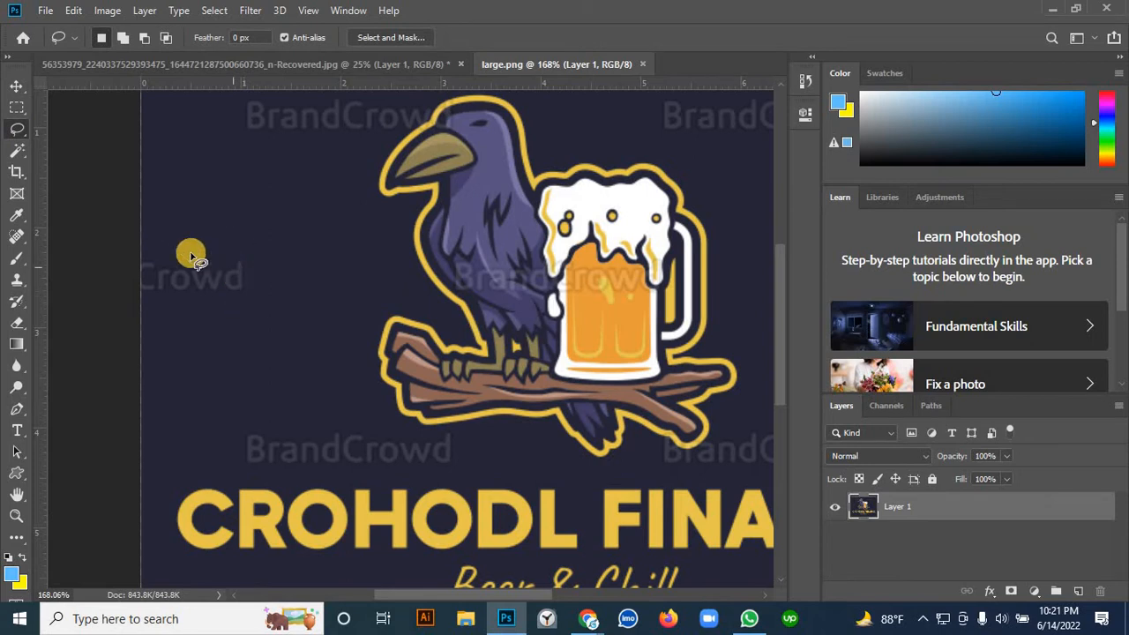
mouse_move(125, 255)
left_mouse_down()
mouse_move(247, 257)
mouse_move(213, 319)
mouse_move(120, 299)
mouse_move(108, 215)
mouse_move(120, 211)
left_mouse_up()
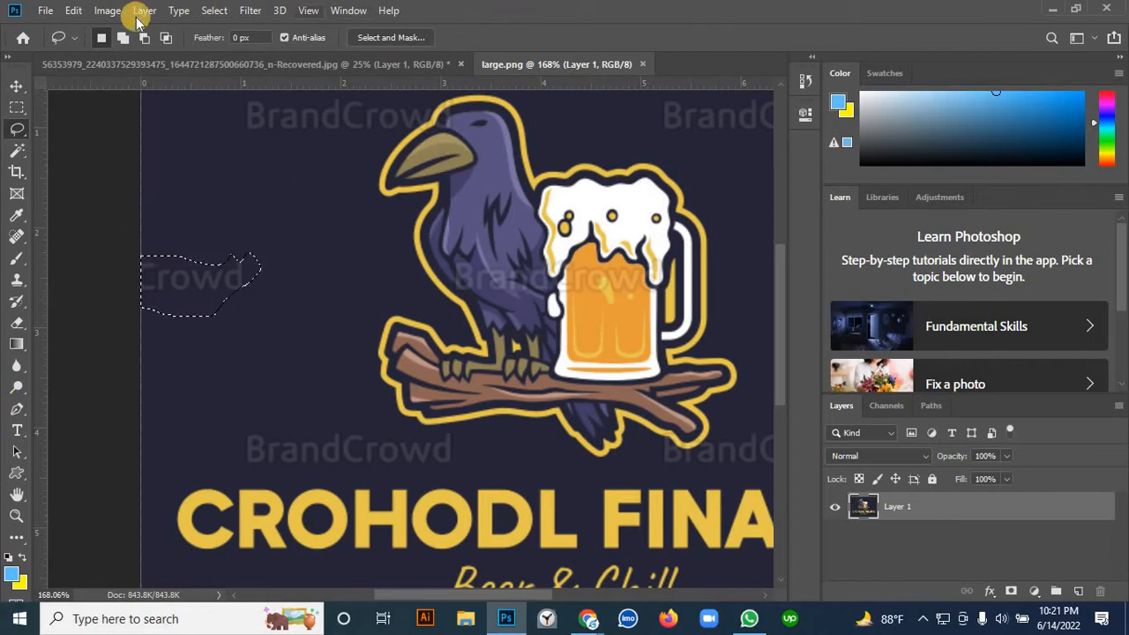
left_click(73, 10)
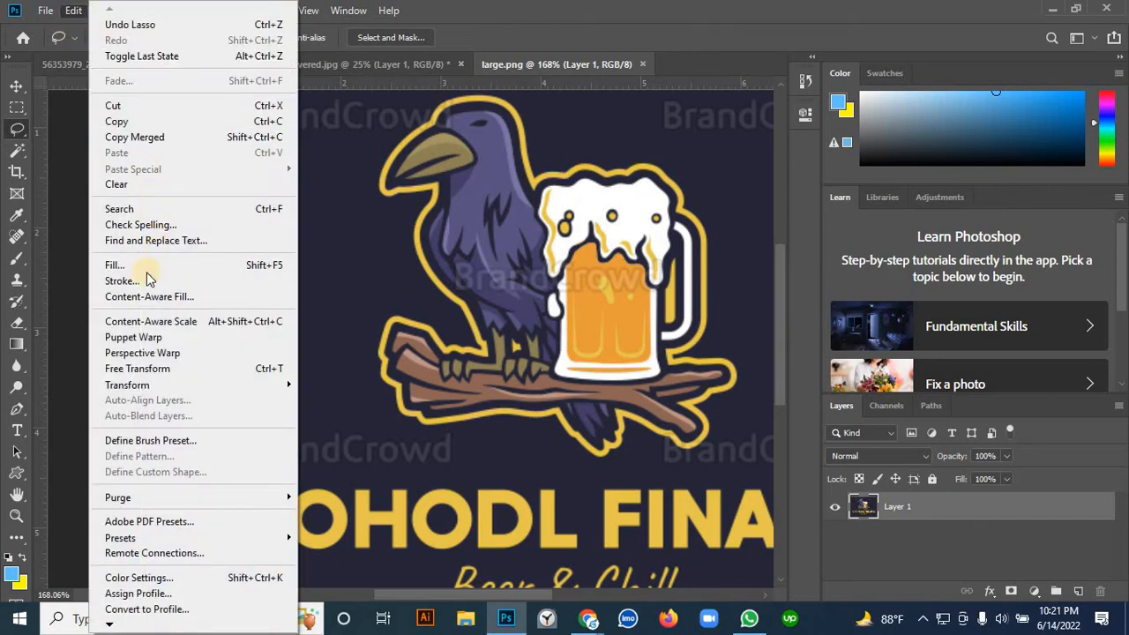
left_click(149, 267)
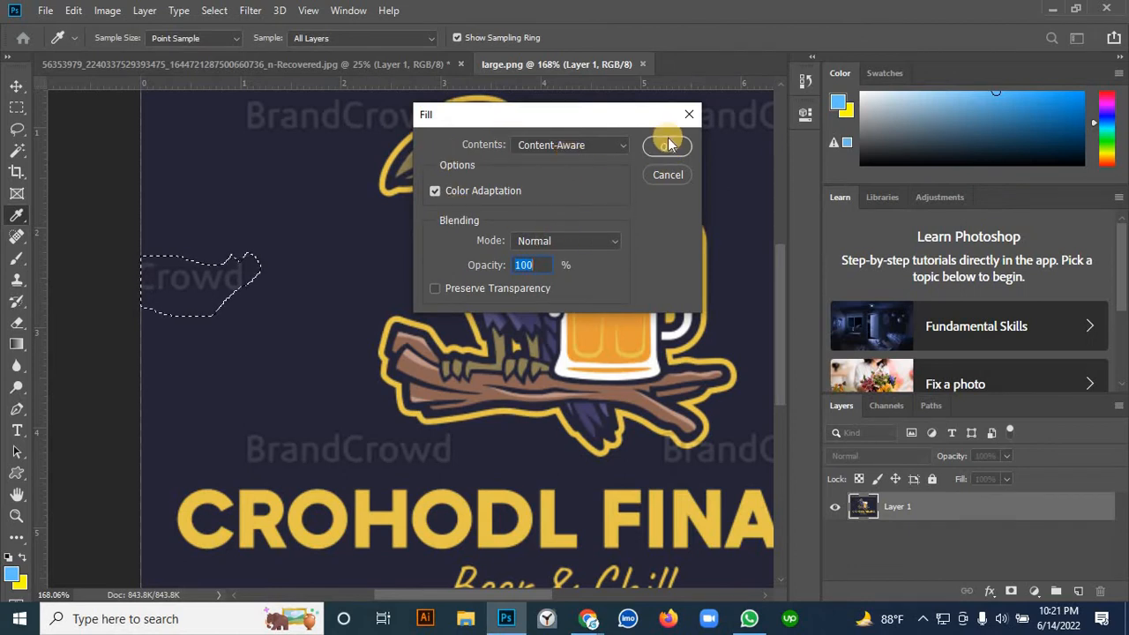
left_click(668, 144)
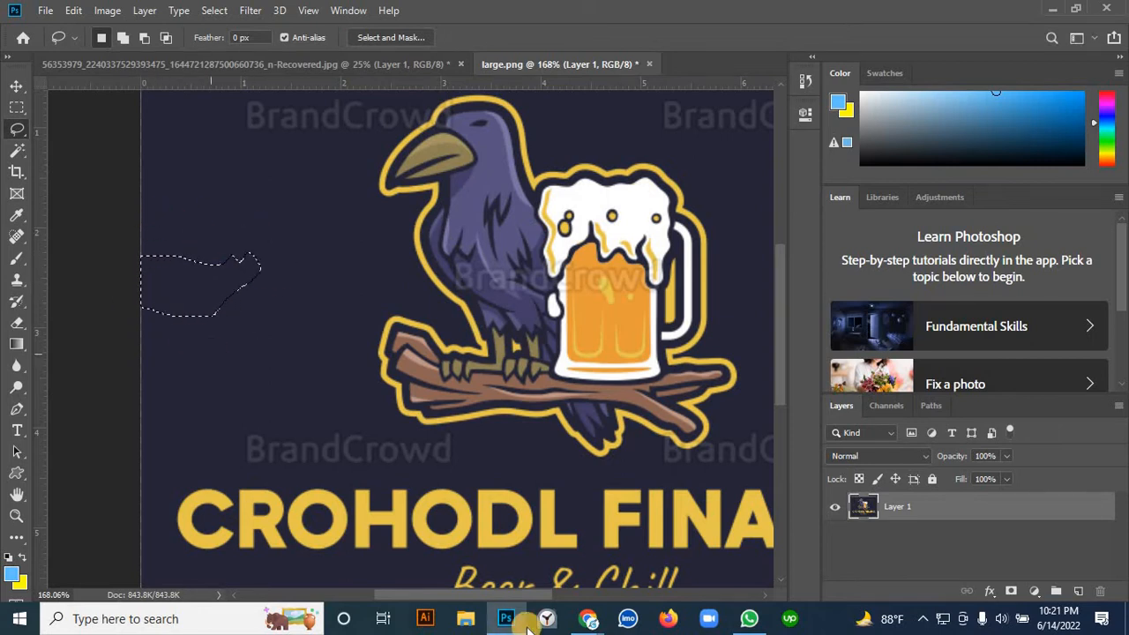
mouse_move(588, 622)
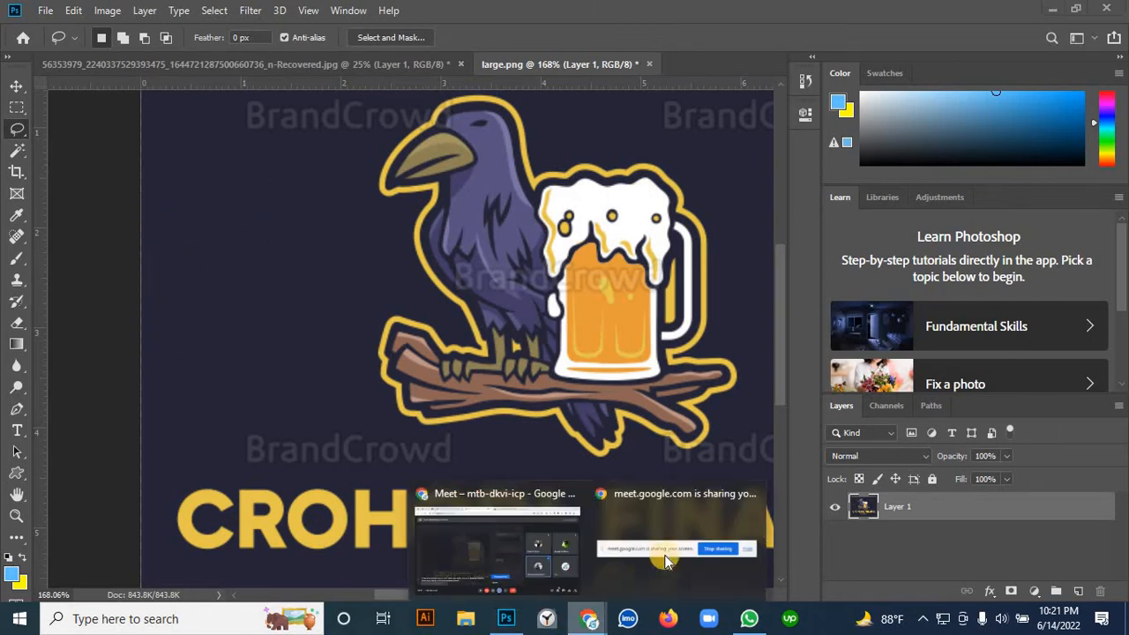
left_click(518, 569)
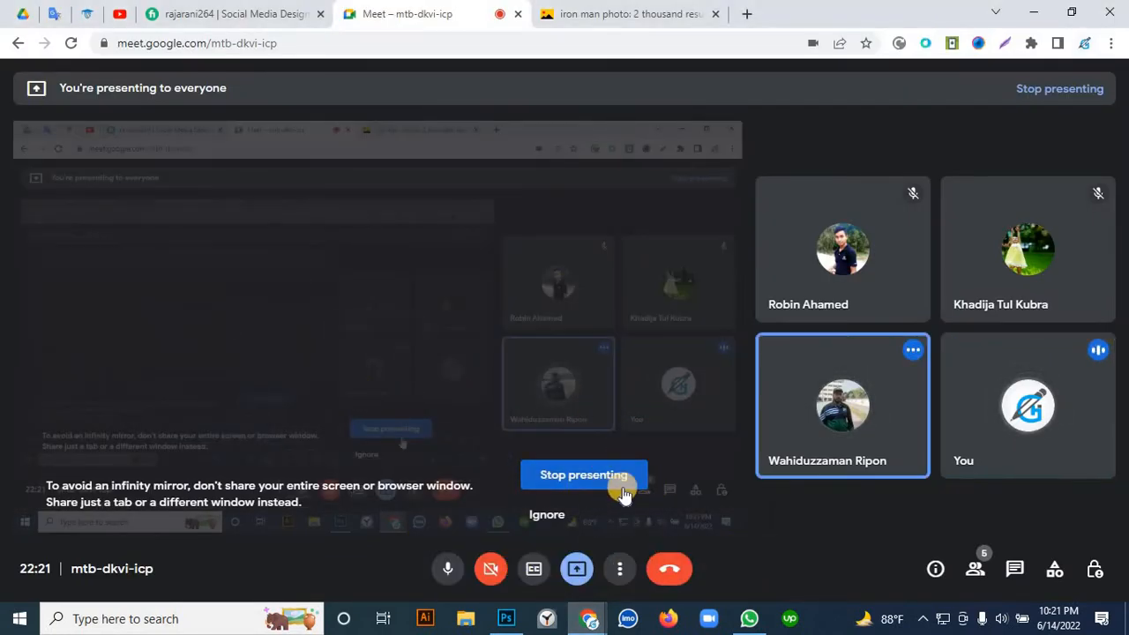
left_click(507, 617)
- Deselect the filled area and lasso the BrandCrowd watermark between the branch and the word CROHODL
mouse_move(264, 317)
left_mouse_down()
mouse_move(252, 330)
mouse_move(251, 316)
left_mouse_up()
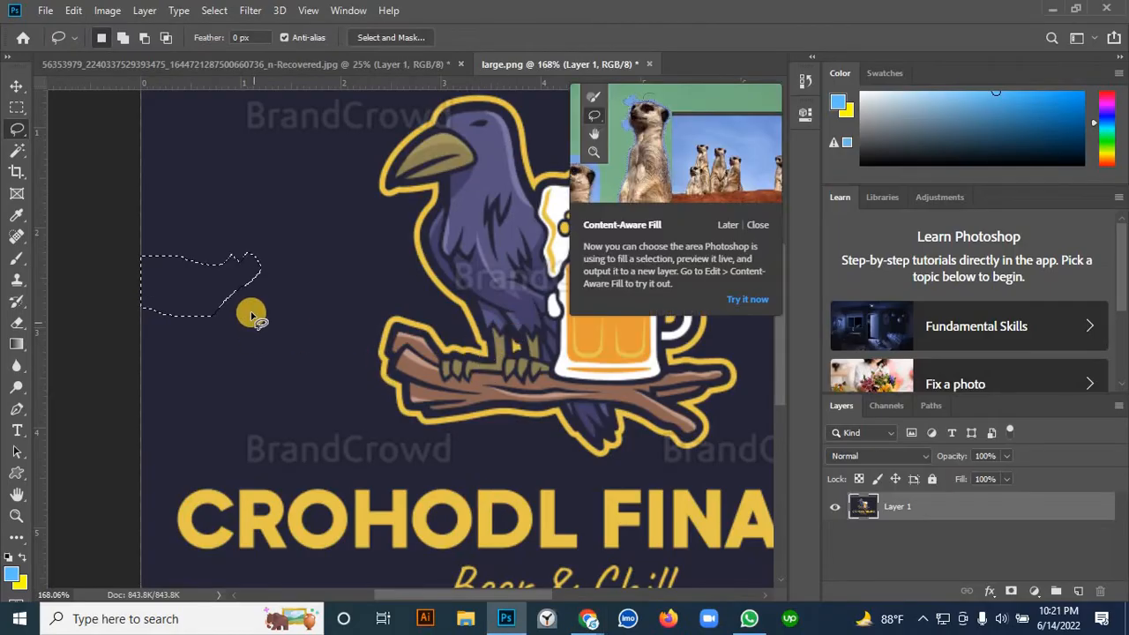
left_click(232, 292)
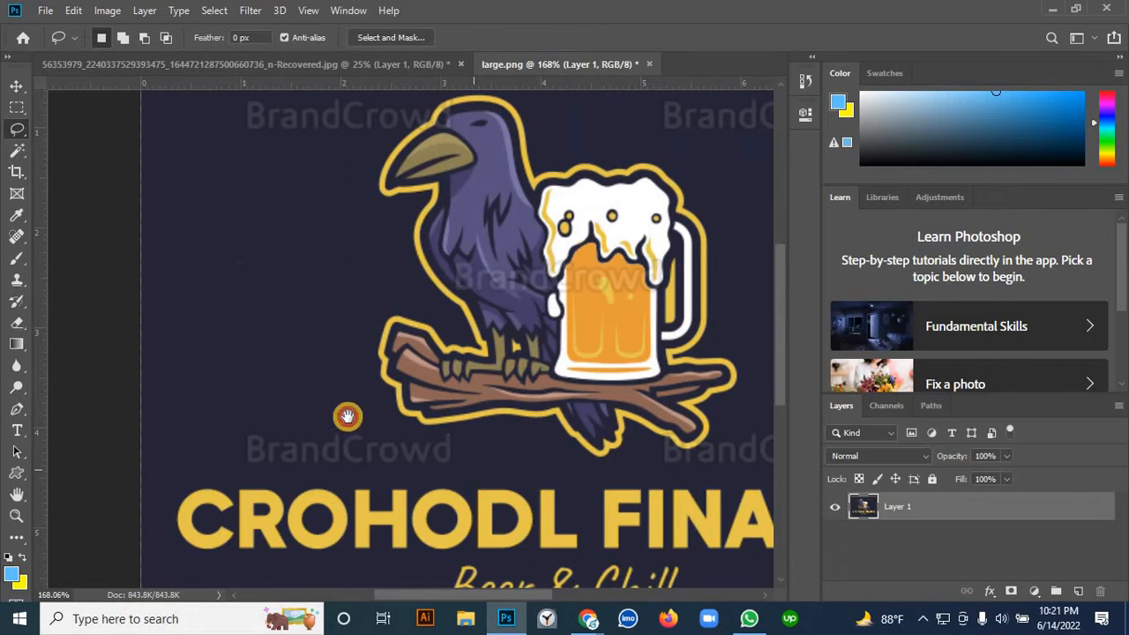
left_click_drag(315, 421, 190, 385)
mouse_move(112, 406)
left_mouse_down()
mouse_move(132, 432)
mouse_move(211, 434)
mouse_move(295, 421)
mouse_move(328, 408)
mouse_move(339, 386)
mouse_move(260, 383)
mouse_move(169, 361)
mouse_move(106, 380)
mouse_move(118, 432)
left_mouse_up()
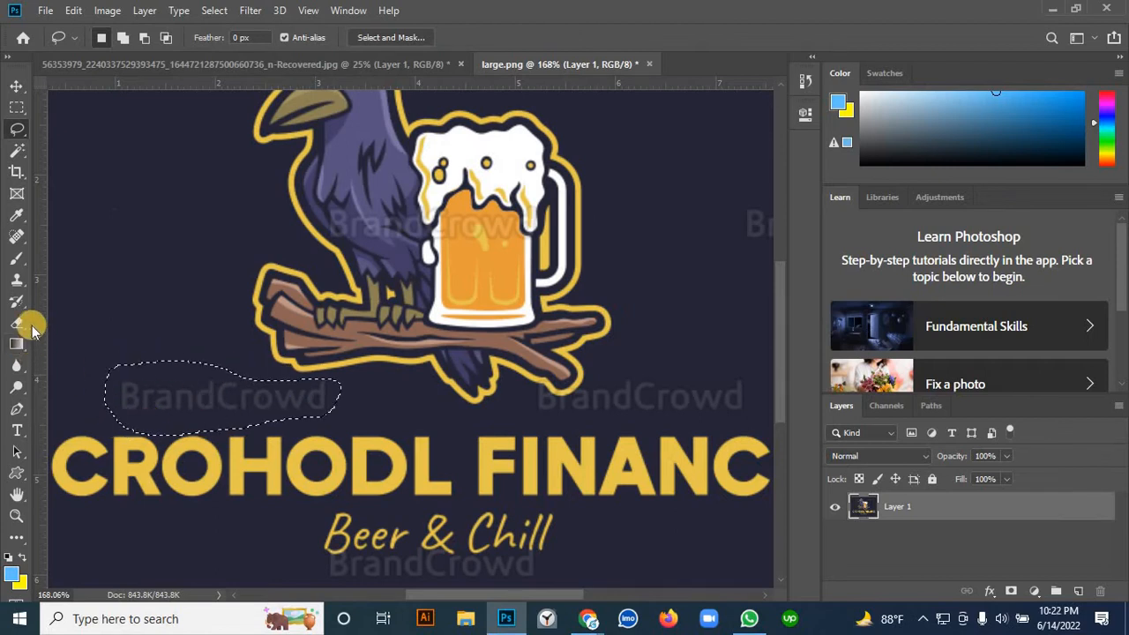
- Clone clean background over the first letter of the selected watermark with the Clone Stamp at brush size 40
left_click(17, 282)
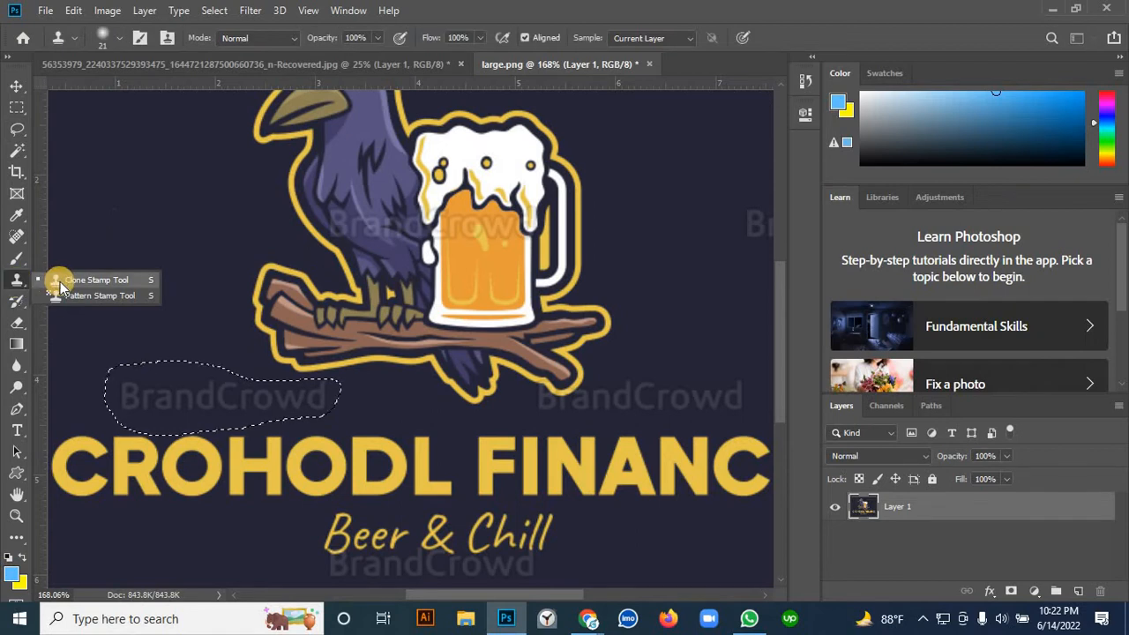
left_click(79, 279)
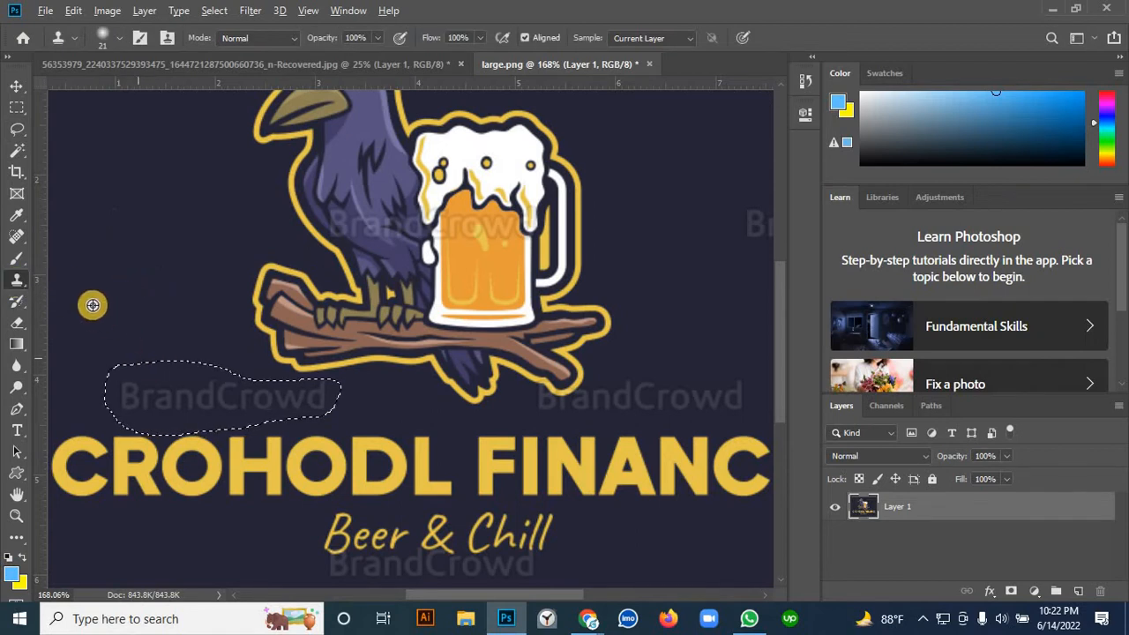
left_click(152, 452, "alt")
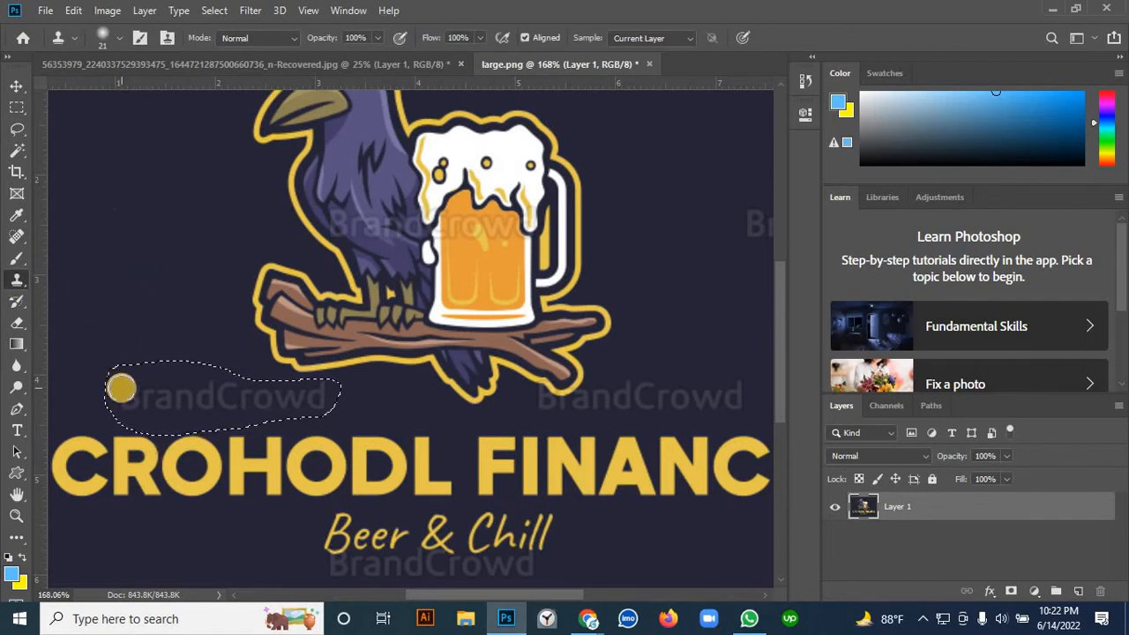
key("]")
key("]")
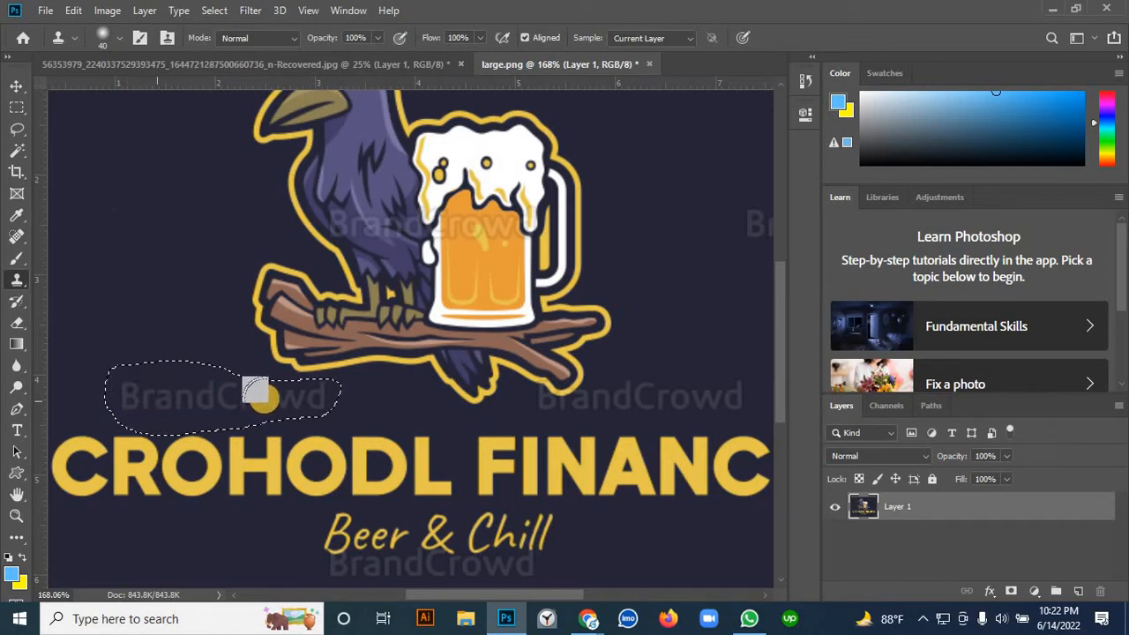
left_click_drag(241, 401, 292, 406)
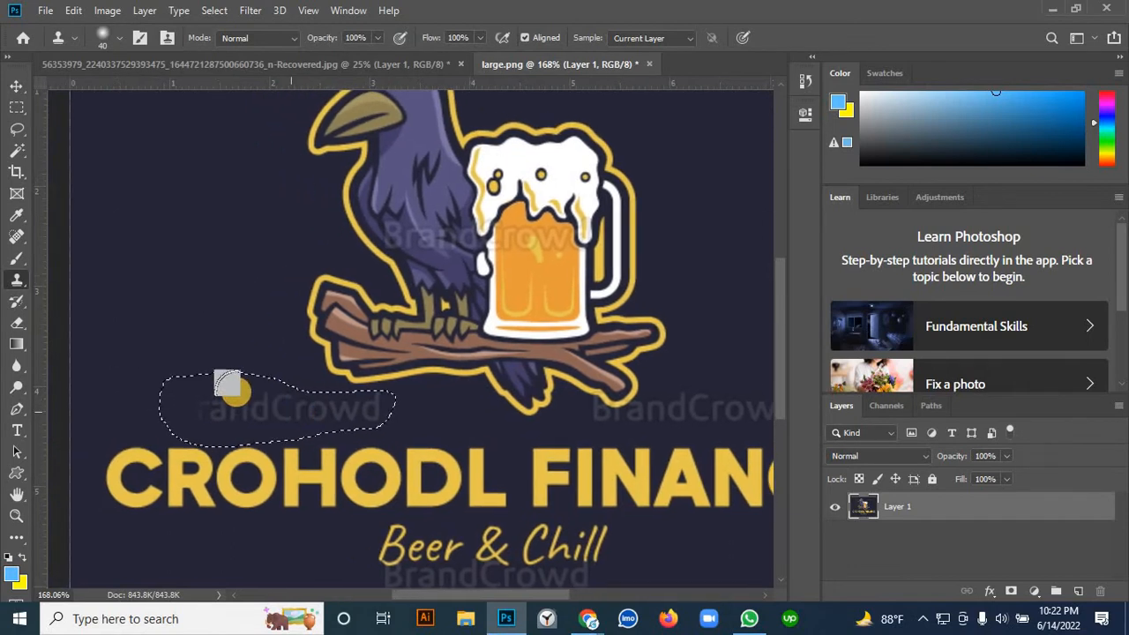
- Clear the selection and duplicate Layer 1
left_click(891, 507)
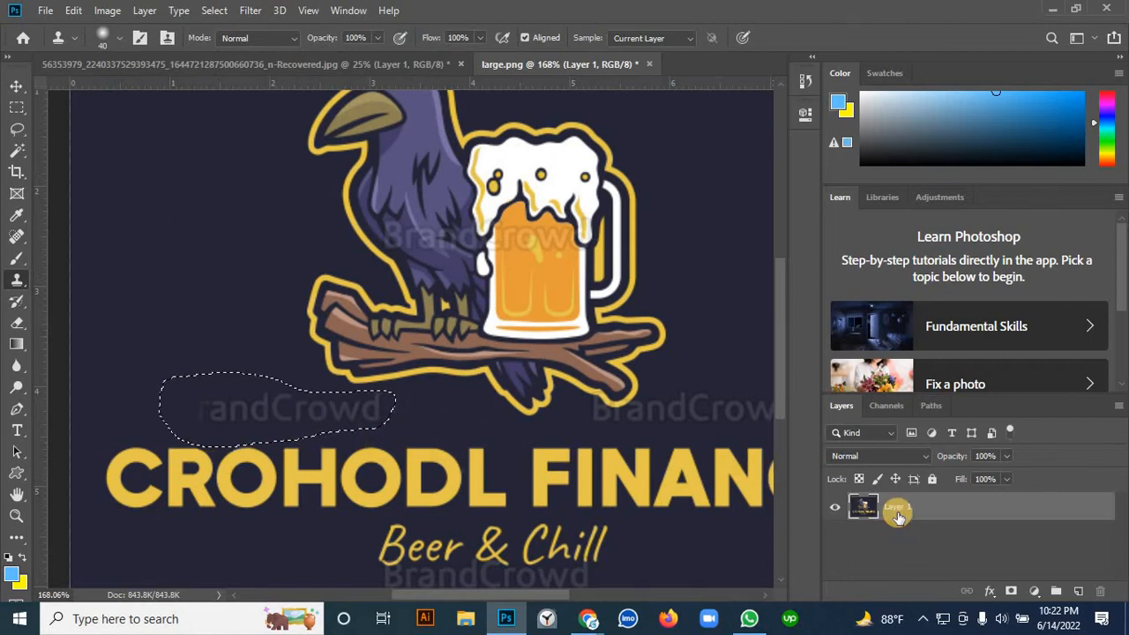
key("ctrl+d")
key("ctrl+j")
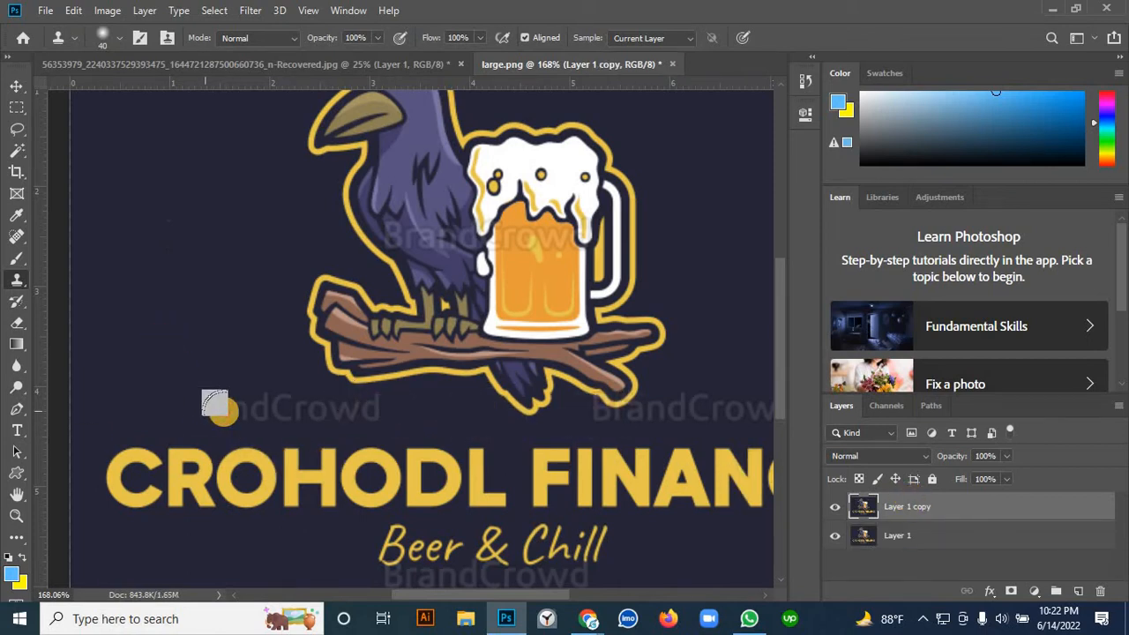
- Clone clean background over the remaining letters of the watermark above CROHODL, undoing strokes that spoil the branch
left_click_drag(332, 409, 373, 401)
left_click(256, 408)
key("ctrl+z")
left_click_drag(364, 394, 345, 331)
key("ctrl+z")
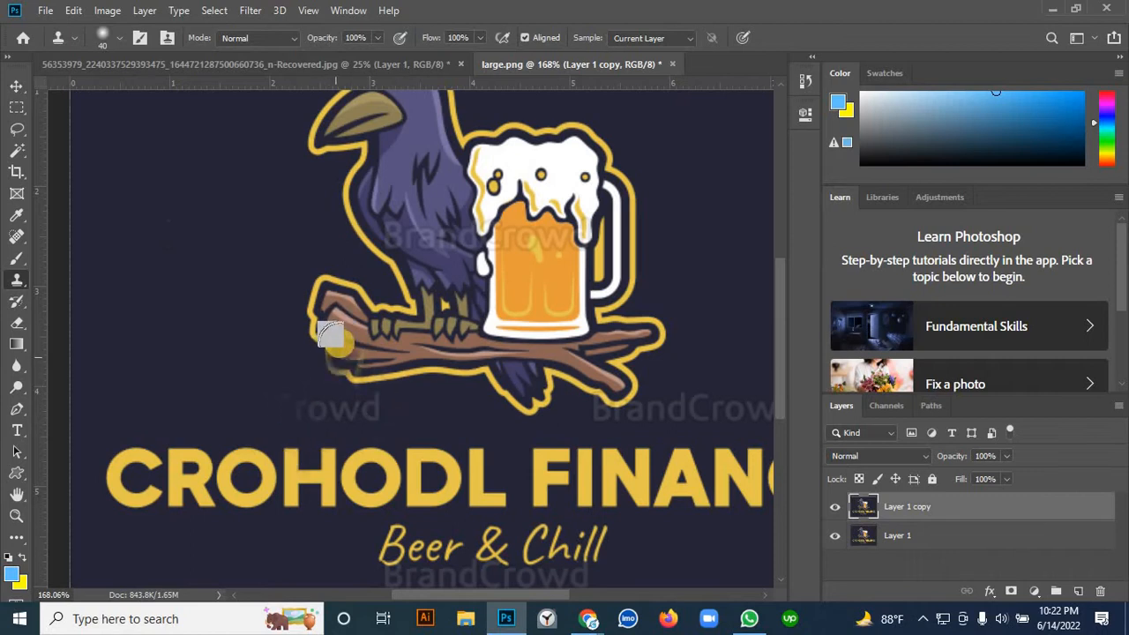
left_click(154, 343, "alt")
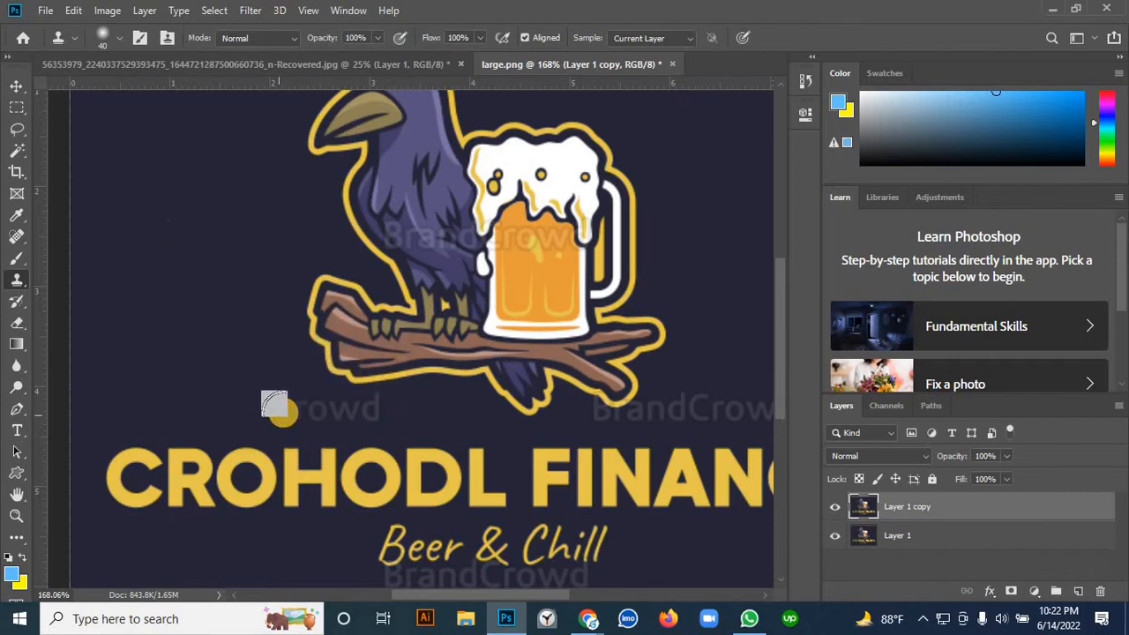
left_click_drag(280, 404, 366, 404)
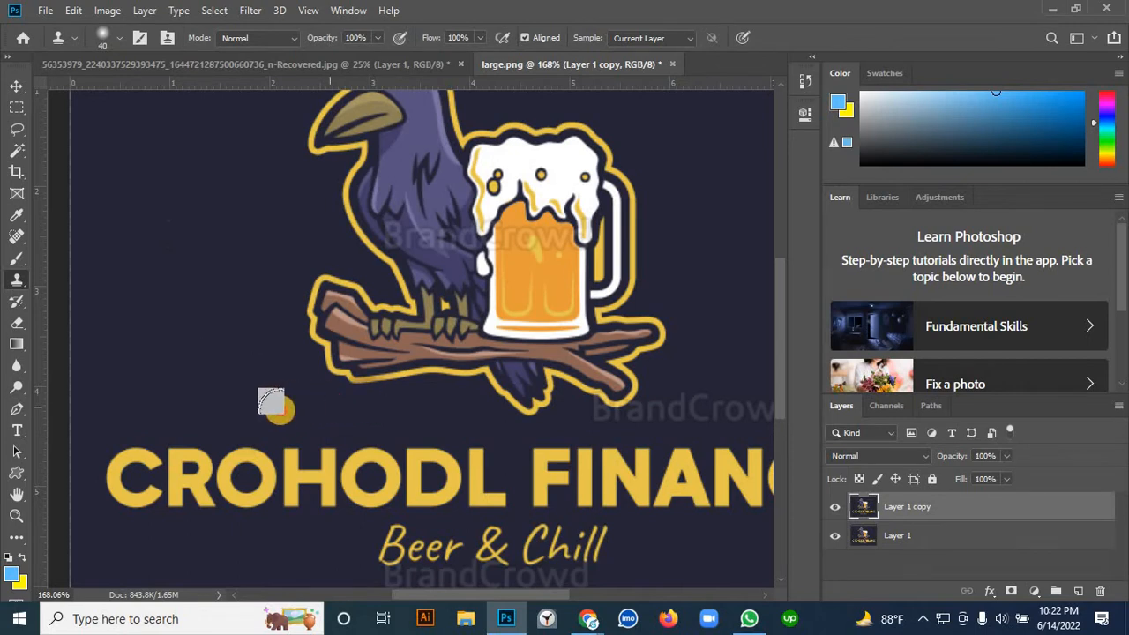
- Try cloning background over the watermark above and to the right of the beer mug, and undo the strokes
scroll(315, 354, "down", 2)
scroll(316, 354, "down", 1)
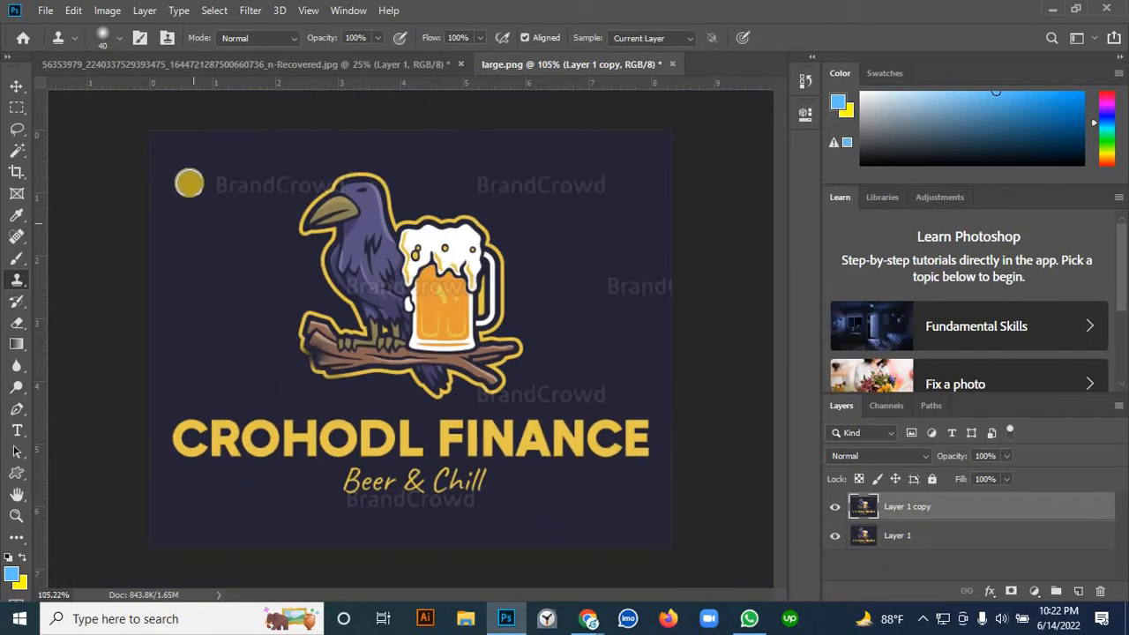
mouse_move(489, 184)
left_mouse_down()
mouse_move(609, 184)
mouse_move(624, 209)
mouse_move(596, 222)
left_mouse_up()
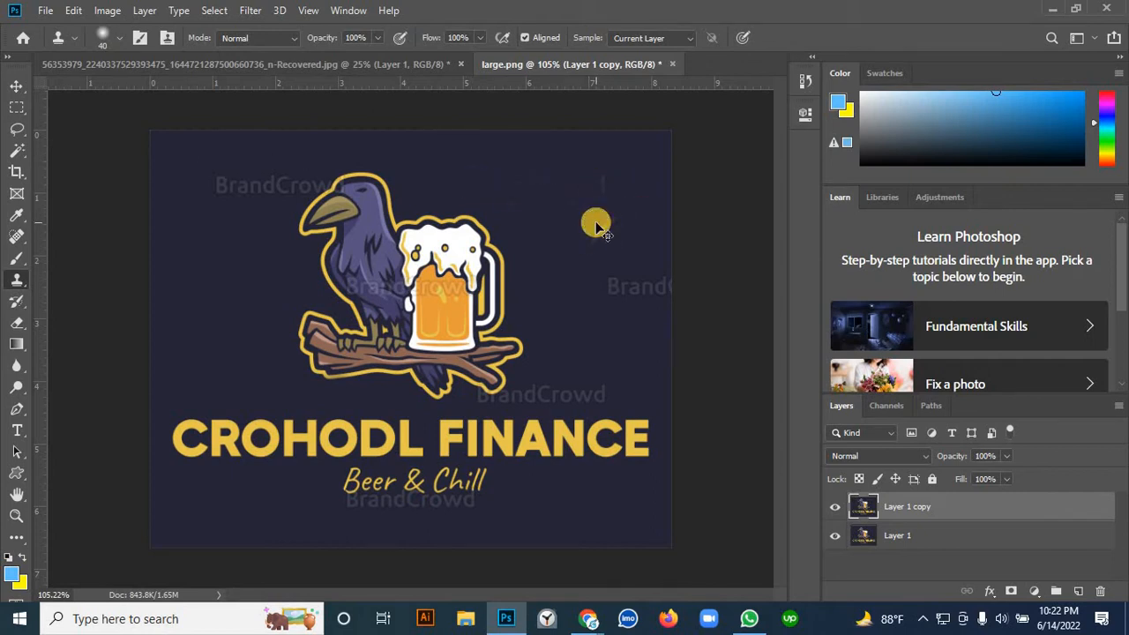
key("ctrl+z")
key("ctrl+z")
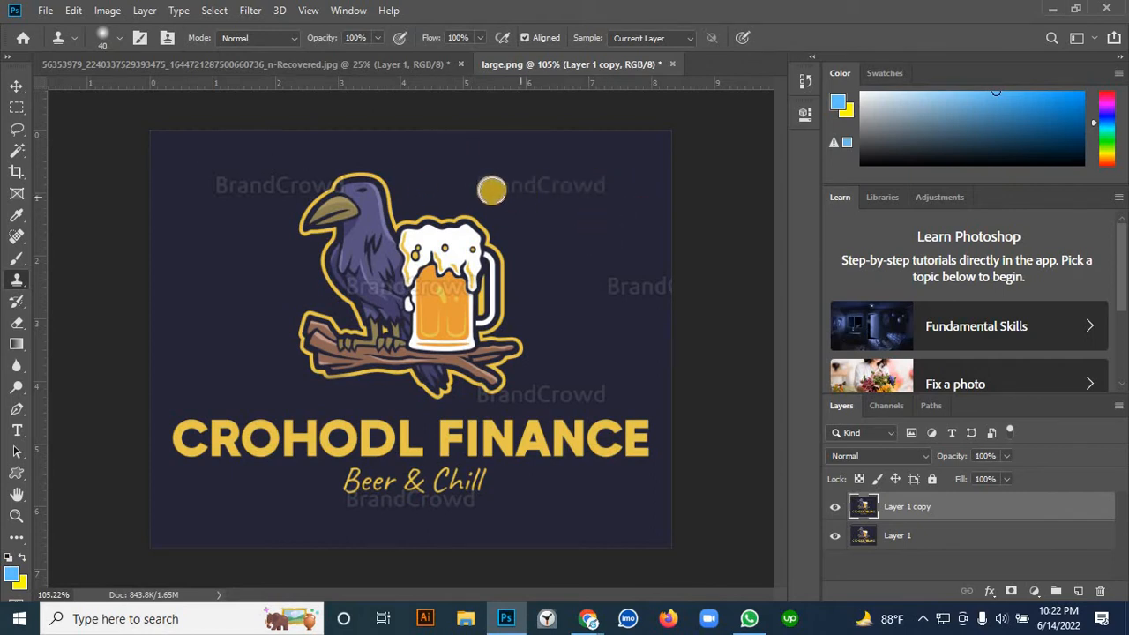
- Clone clean background over the watermark above and to the right of the beer mug, undoing the stroke that leaves a smudge
mouse_move(491, 190)
left_mouse_down()
mouse_move(600, 177)
mouse_move(543, 190)
mouse_move(485, 182)
mouse_move(536, 176)
mouse_move(557, 192)
mouse_move(583, 179)
mouse_move(545, 181)
mouse_move(555, 189)
left_mouse_up()
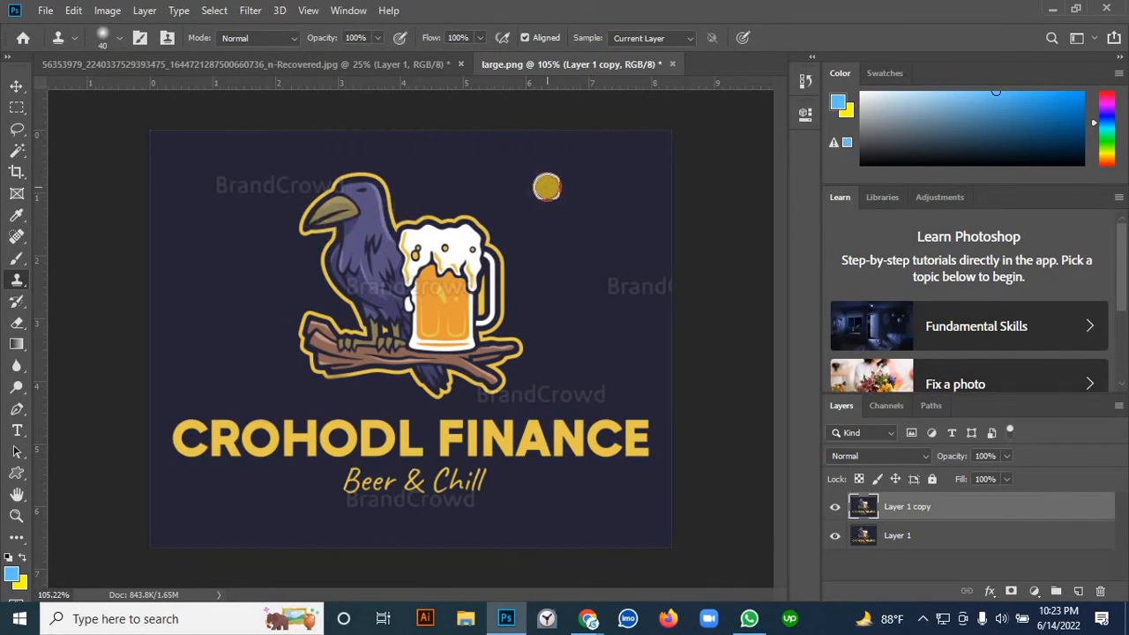
mouse_move(547, 187)
left_mouse_down()
mouse_move(573, 179)
mouse_move(584, 207)
mouse_move(571, 181)
mouse_move(540, 176)
mouse_move(538, 215)
mouse_move(546, 189)
mouse_move(580, 172)
mouse_move(614, 207)
mouse_move(603, 165)
mouse_move(557, 153)
mouse_move(592, 142)
mouse_move(631, 199)
mouse_move(568, 228)
mouse_move(591, 234)
mouse_move(592, 201)
mouse_move(529, 197)
mouse_move(564, 214)
left_mouse_up()
key("ctrl+z")
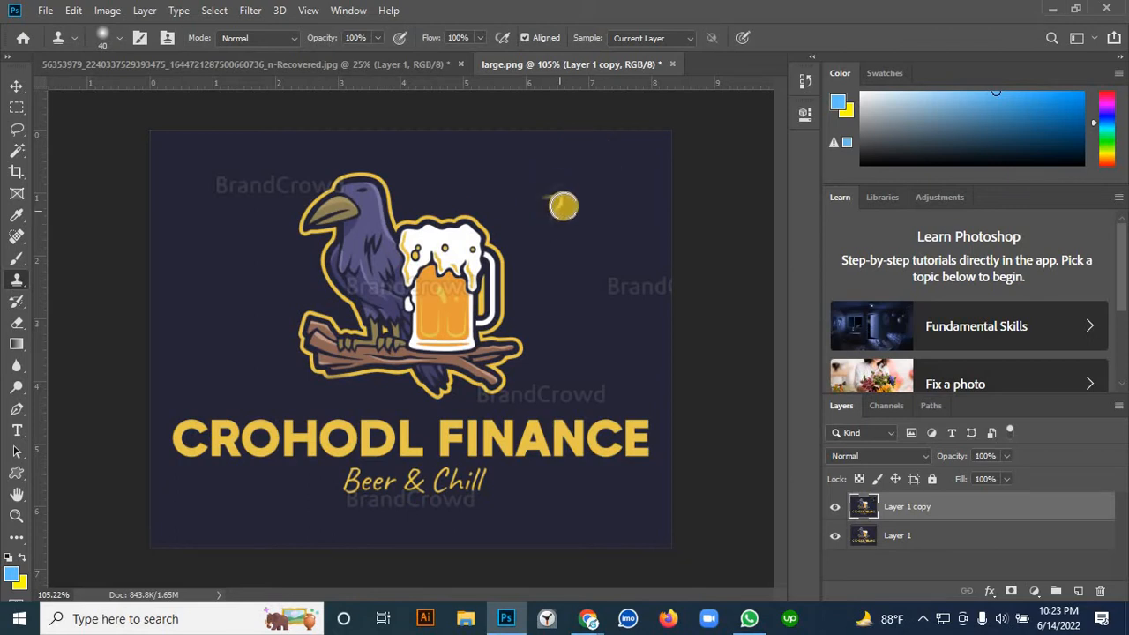
- Lasso the watermark beside the crow's head up to the yellow outline, and apply the Fill command to the selection
scroll(324, 190, "up", 5)
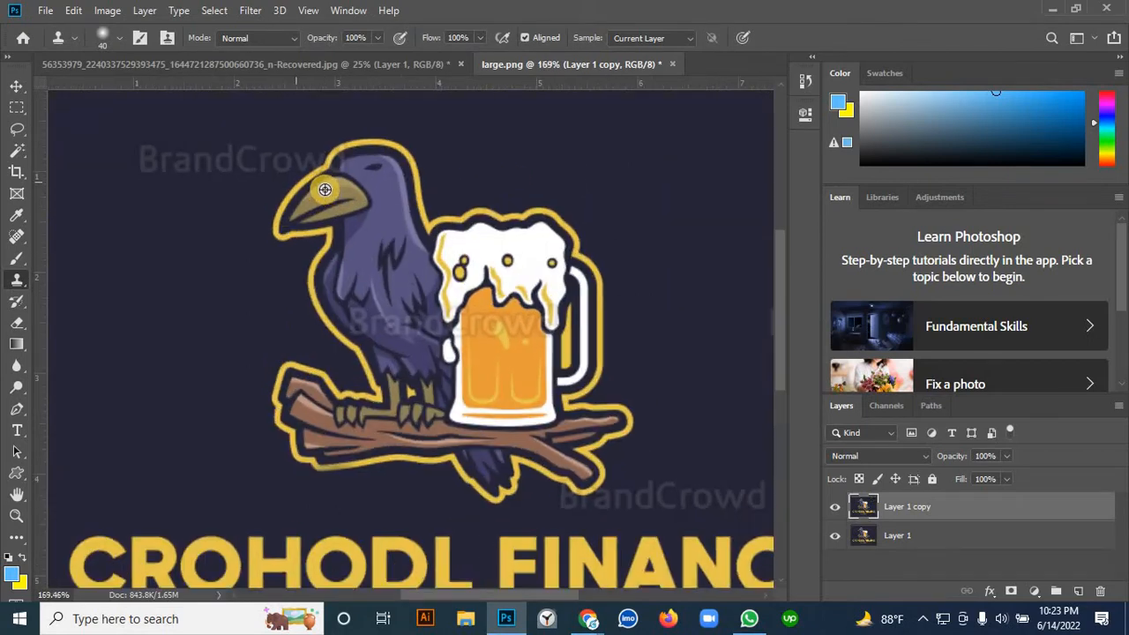
scroll(325, 189, "up", 3)
scroll(335, 208, "up", 3)
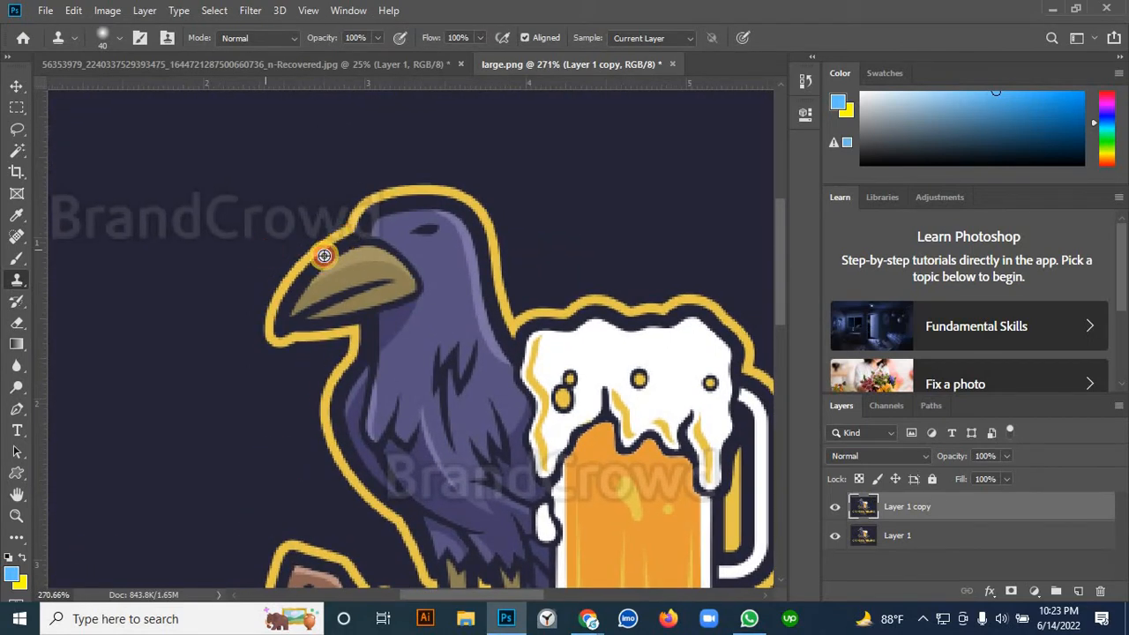
left_click(17, 88)
left_click_drag(270, 241, 367, 236)
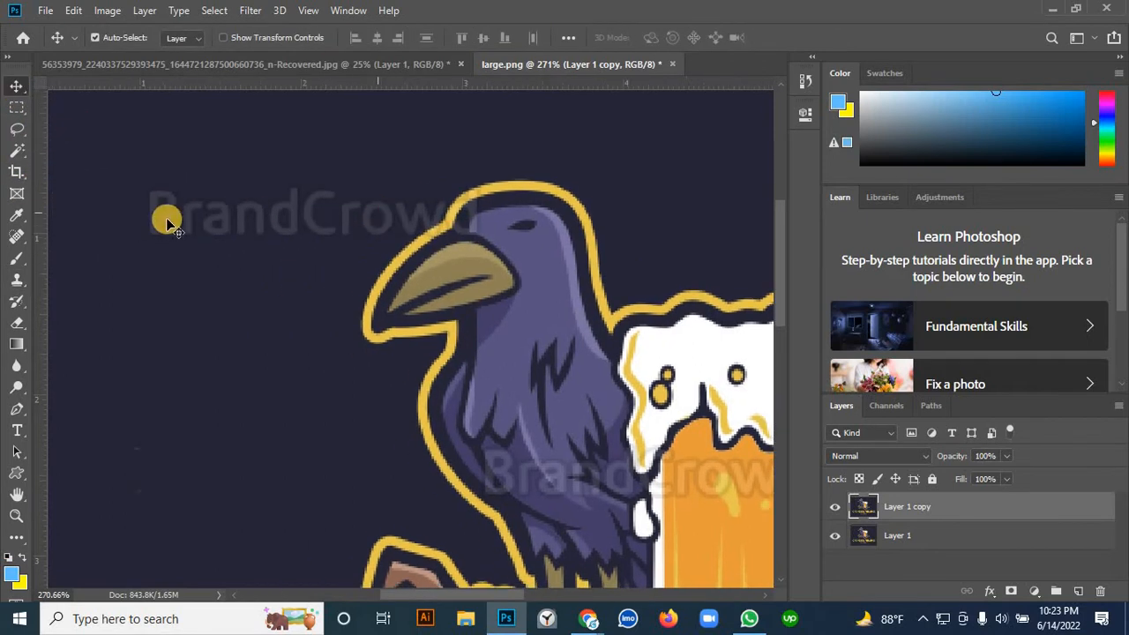
left_click(15, 133)
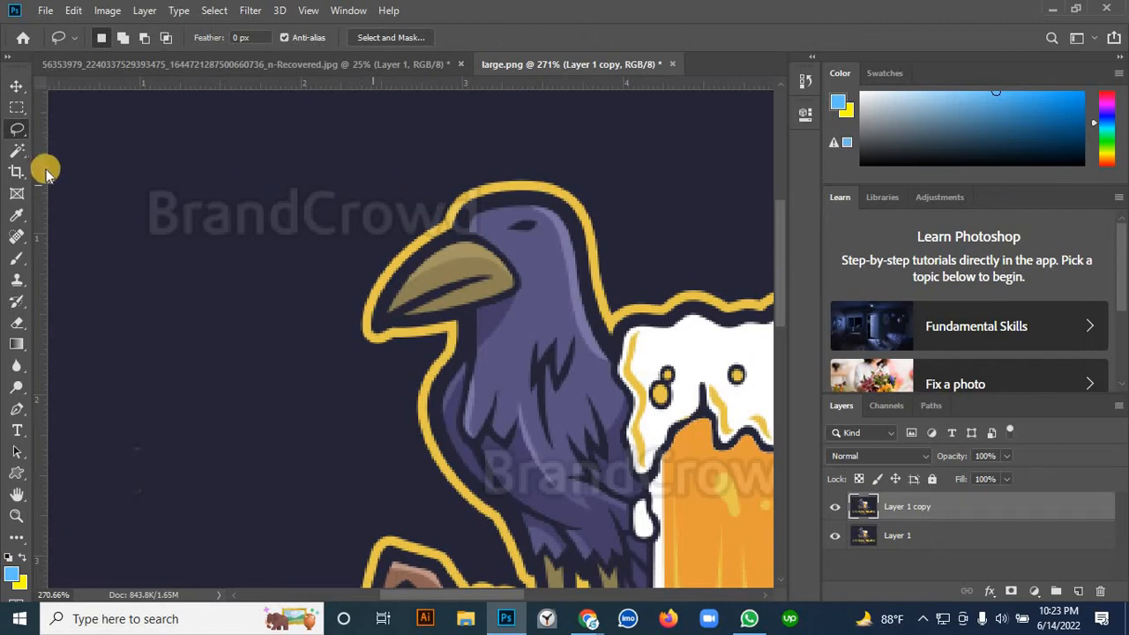
mouse_move(138, 164)
left_mouse_down()
mouse_move(397, 167)
mouse_move(429, 182)
mouse_move(430, 205)
mouse_move(403, 239)
mouse_move(315, 266)
mouse_move(96, 276)
mouse_move(83, 210)
mouse_move(159, 175)
left_mouse_up()
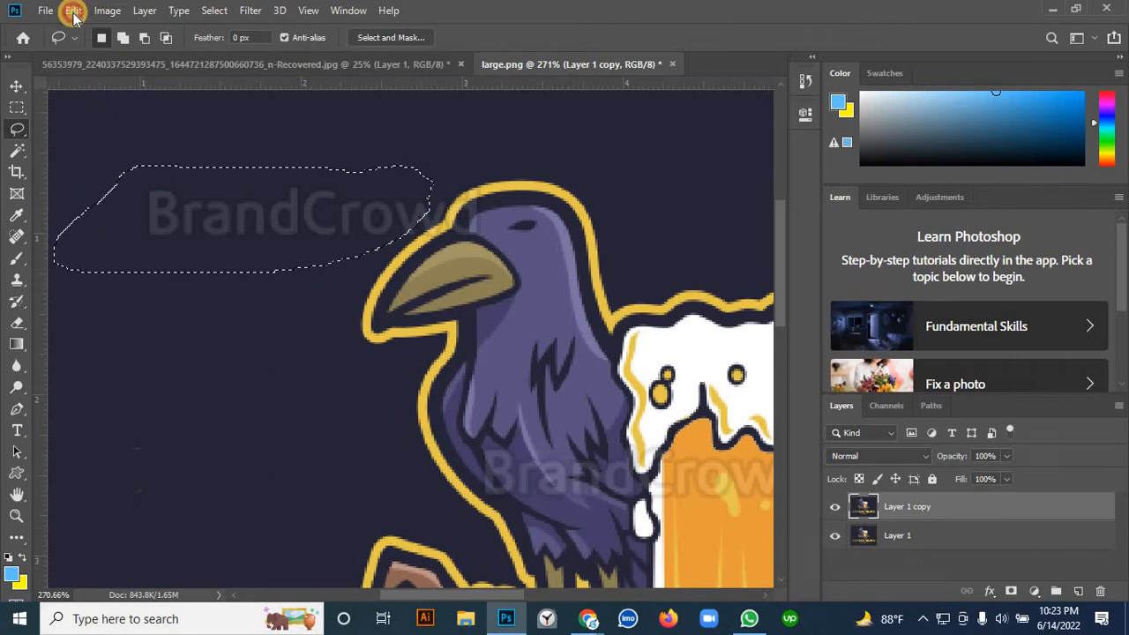
left_click(73, 11)
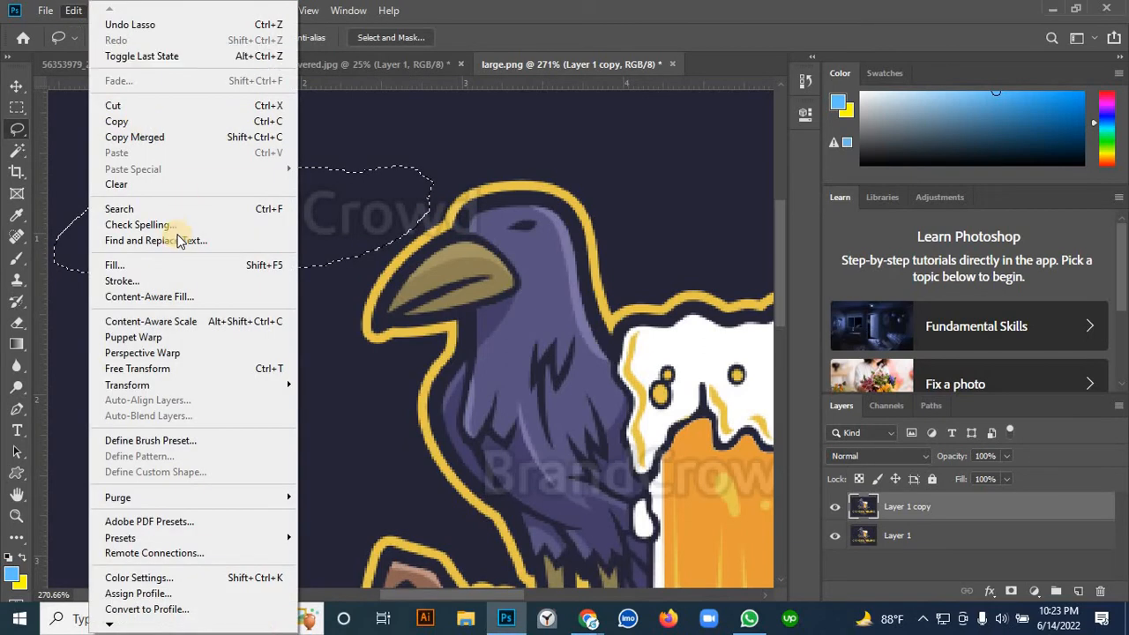
left_click(137, 267)
left_click(661, 148)
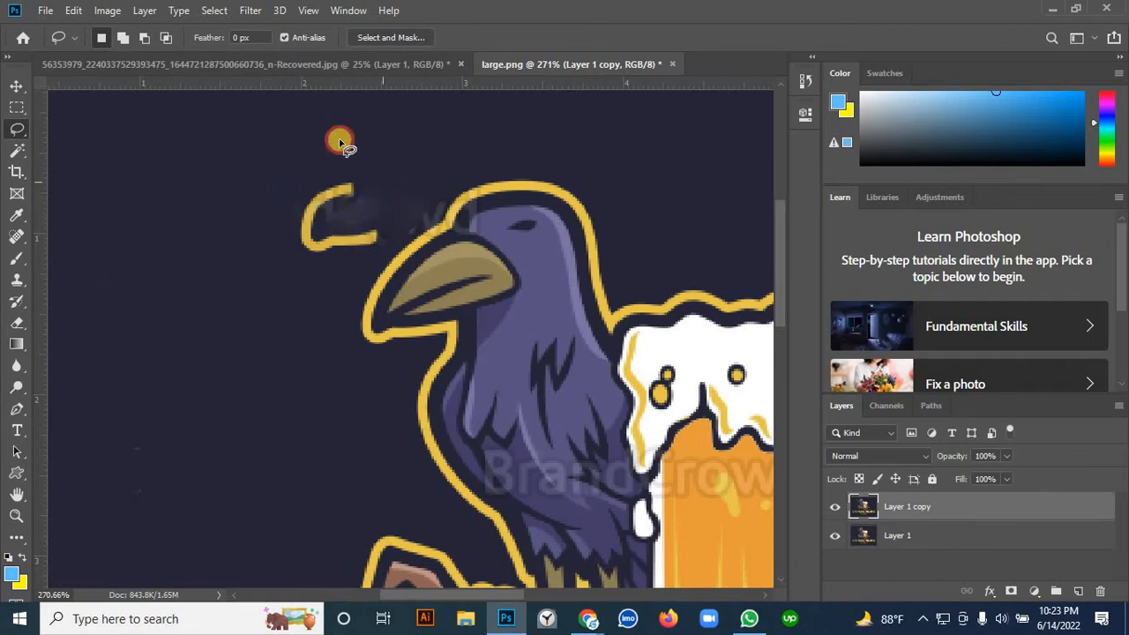
- Lasso the stray yellow fragment beside the beak, clone clean background over it with the Clone Stamp at size 40, and deselect
mouse_move(343, 273)
left_mouse_down()
mouse_move(395, 250)
mouse_move(399, 184)
left_mouse_up()
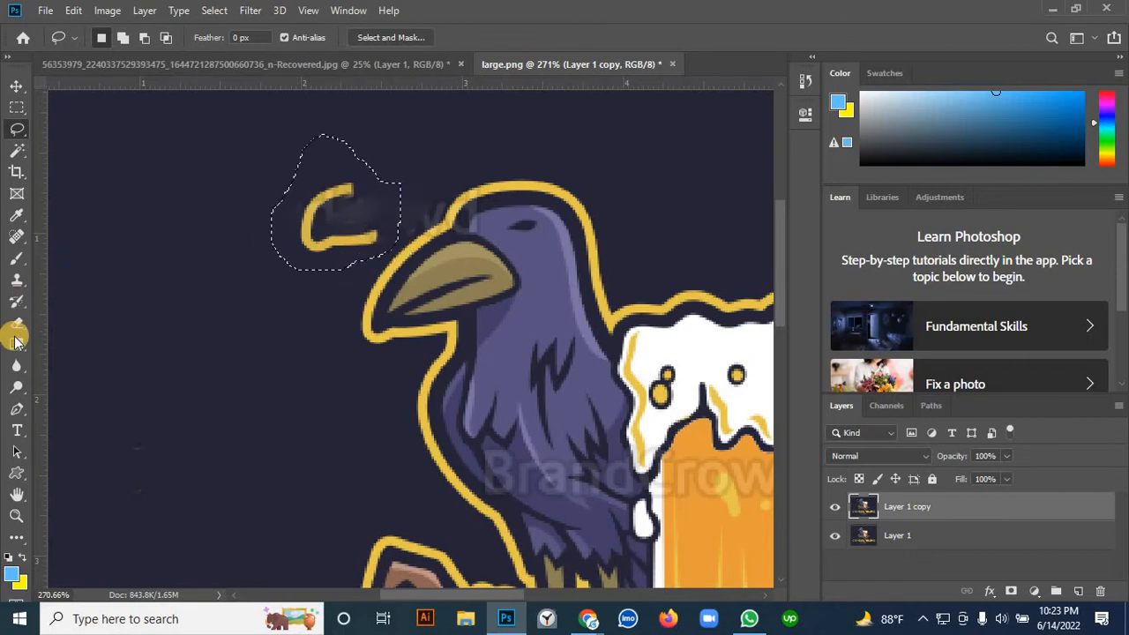
left_click(18, 281)
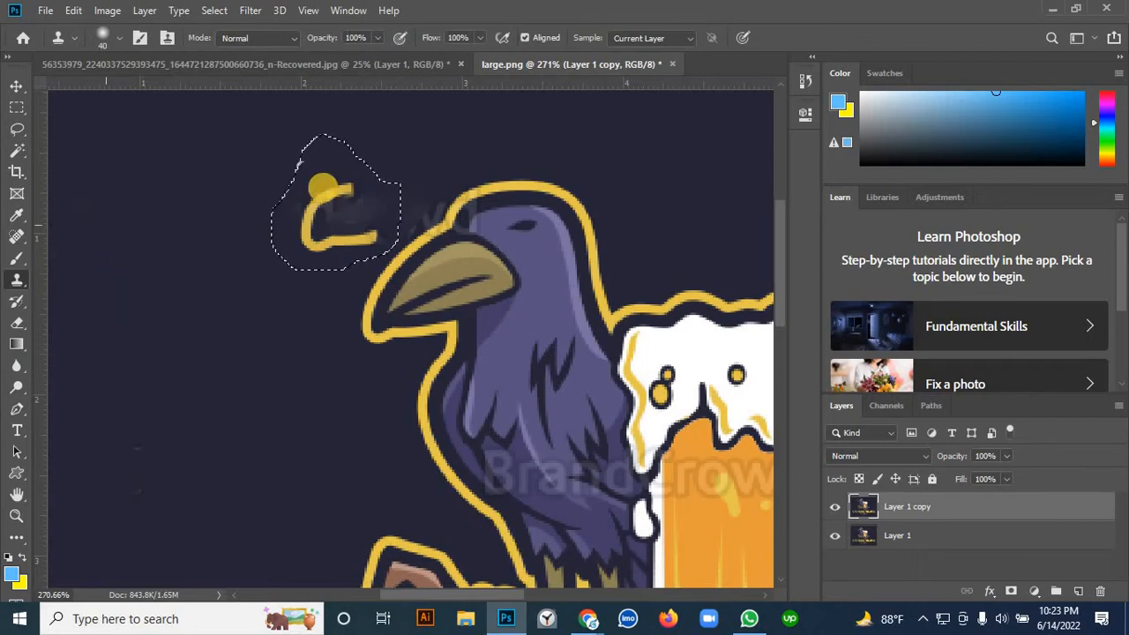
mouse_move(316, 229)
left_mouse_down()
mouse_move(358, 234)
mouse_move(350, 202)
mouse_move(322, 209)
mouse_move(324, 228)
mouse_move(371, 229)
mouse_move(350, 185)
mouse_move(369, 229)
mouse_move(341, 233)
left_mouse_up()
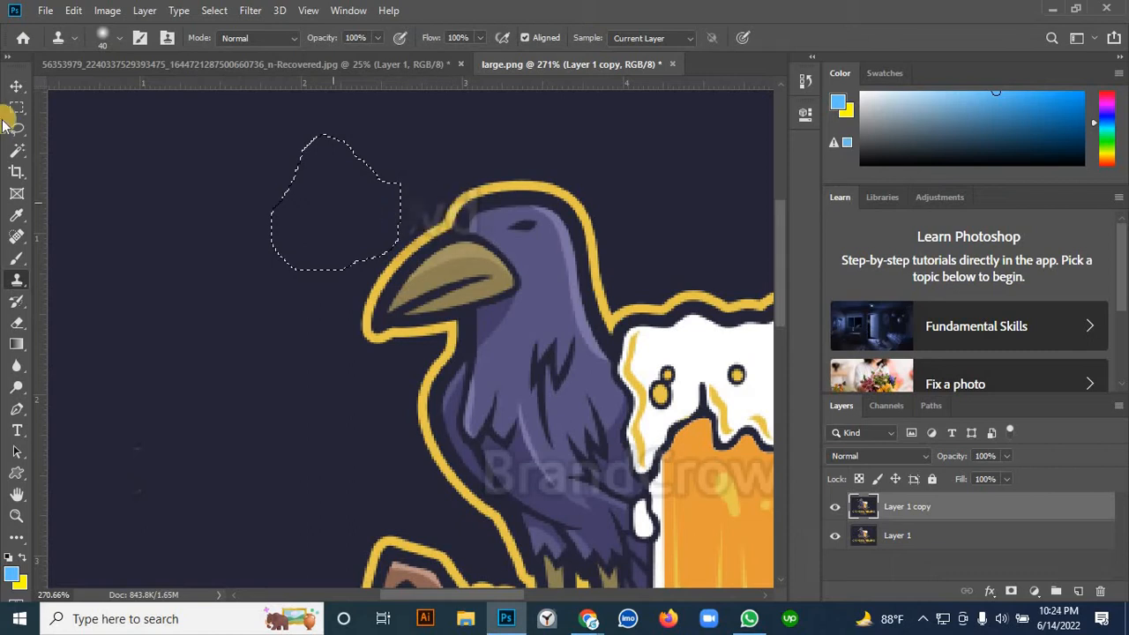
left_click(15, 89)
key("ctrl+d")
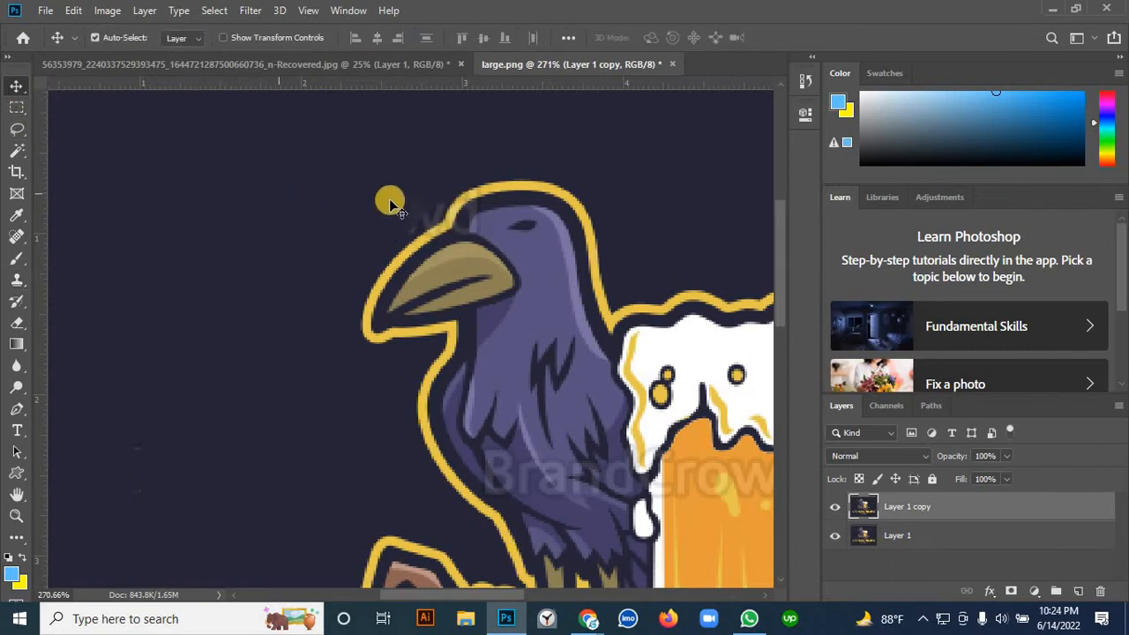
- Select the yellow outline around the crow and mug with the Magic Wand tool
left_click_drag(430, 205, 346, 232)
scroll(340, 220, "up", 6)
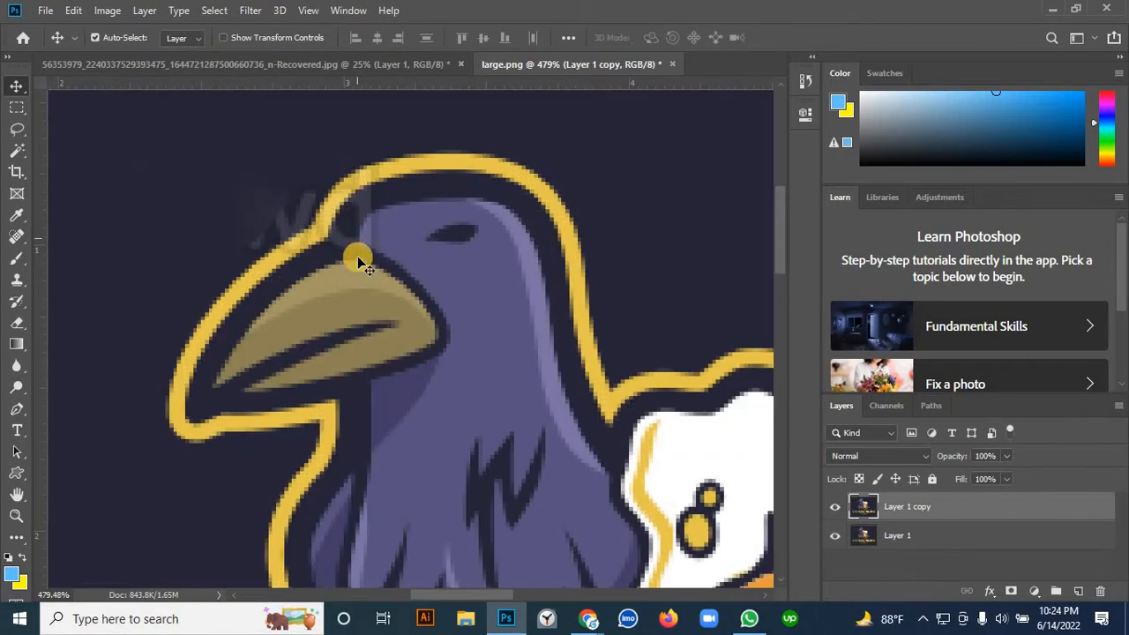
scroll(358, 256, "down", 2)
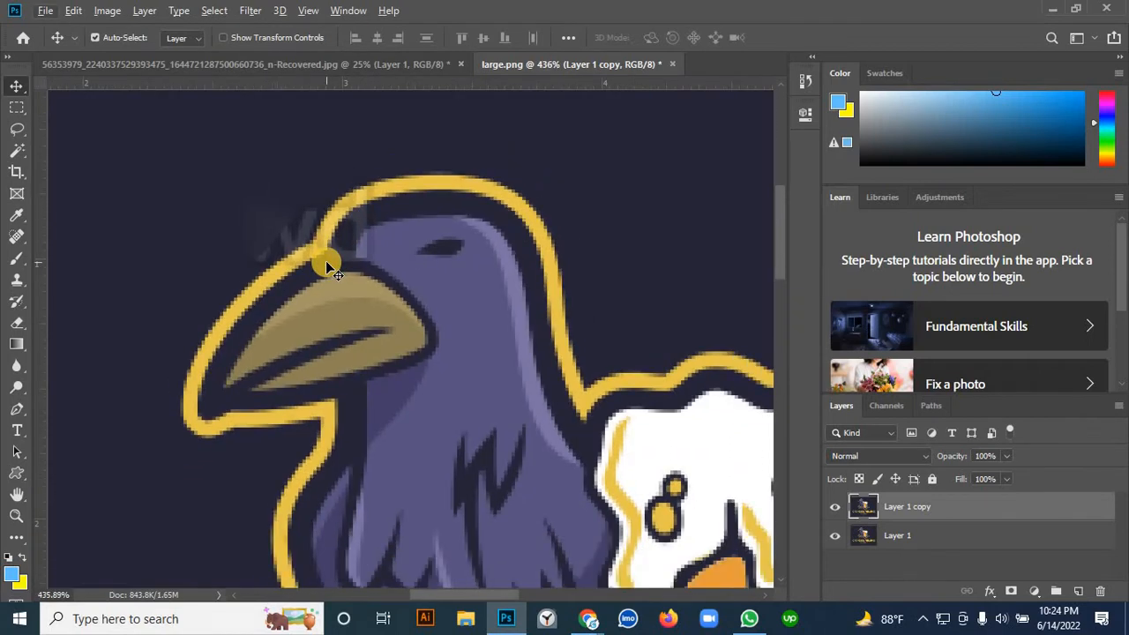
scroll(325, 261, "down", 4)
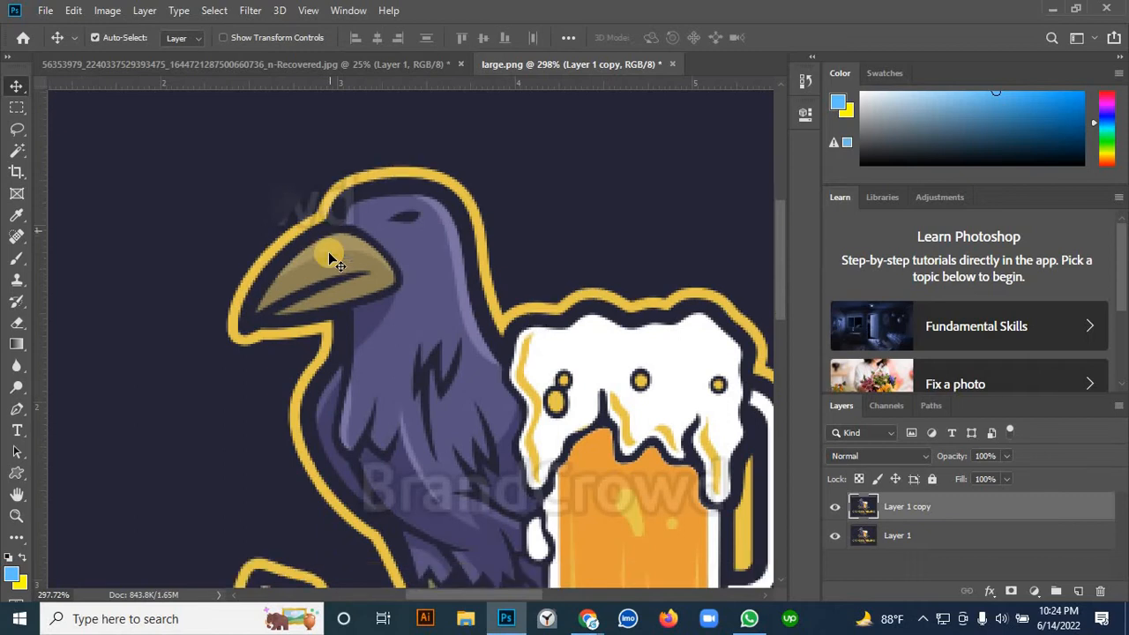
scroll(328, 251, "down", 1)
scroll(325, 243, "up", 3)
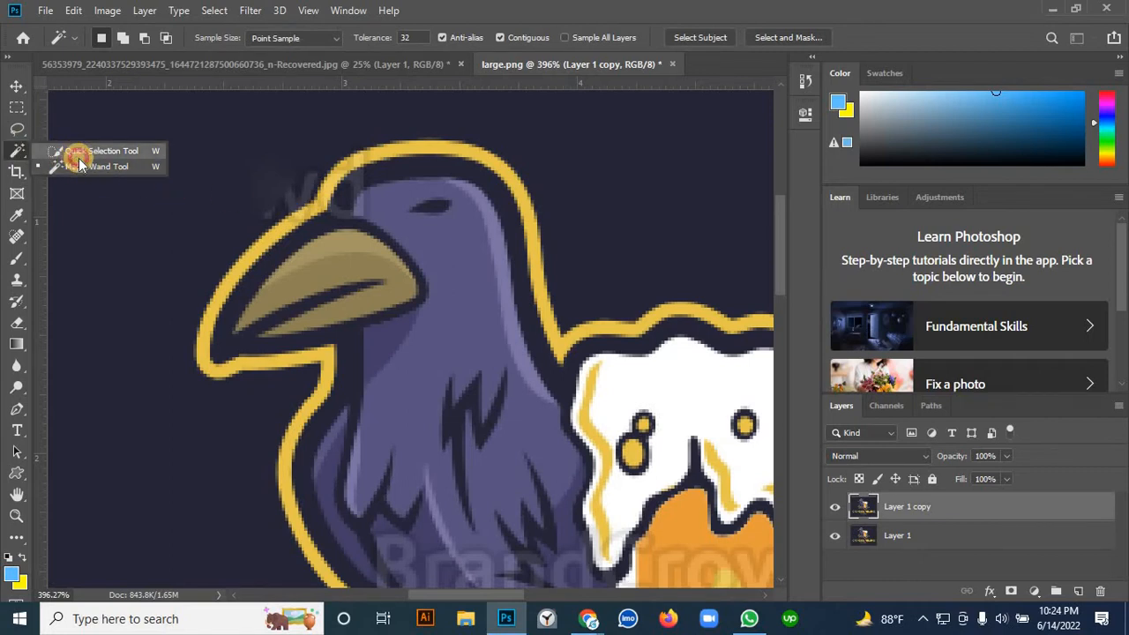
left_click(77, 158)
right_click(16, 150)
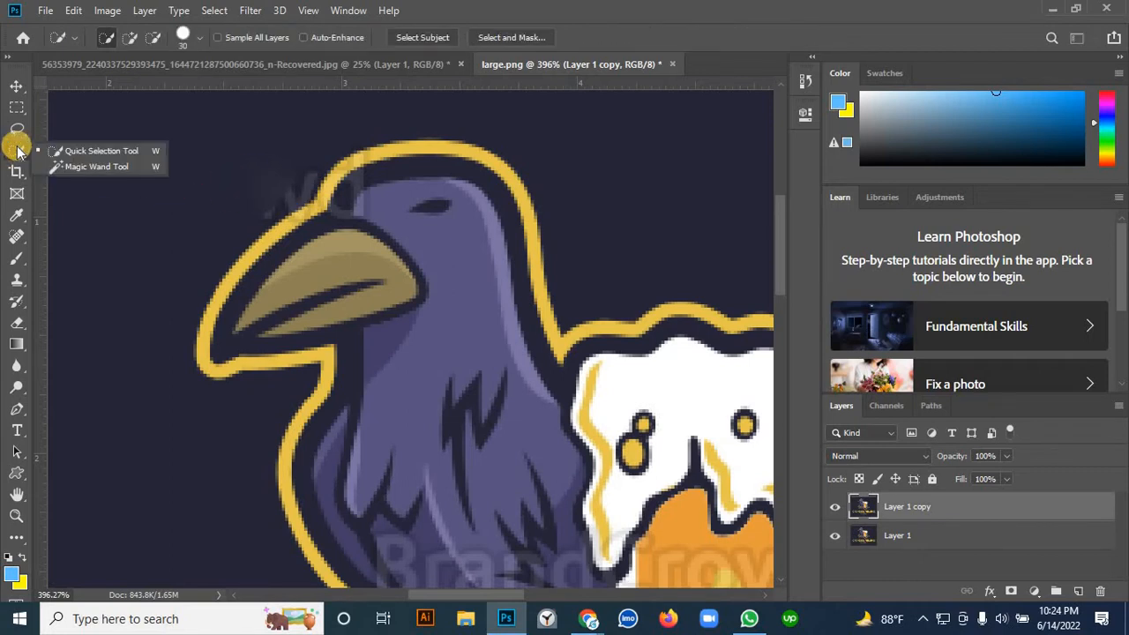
left_click(124, 167)
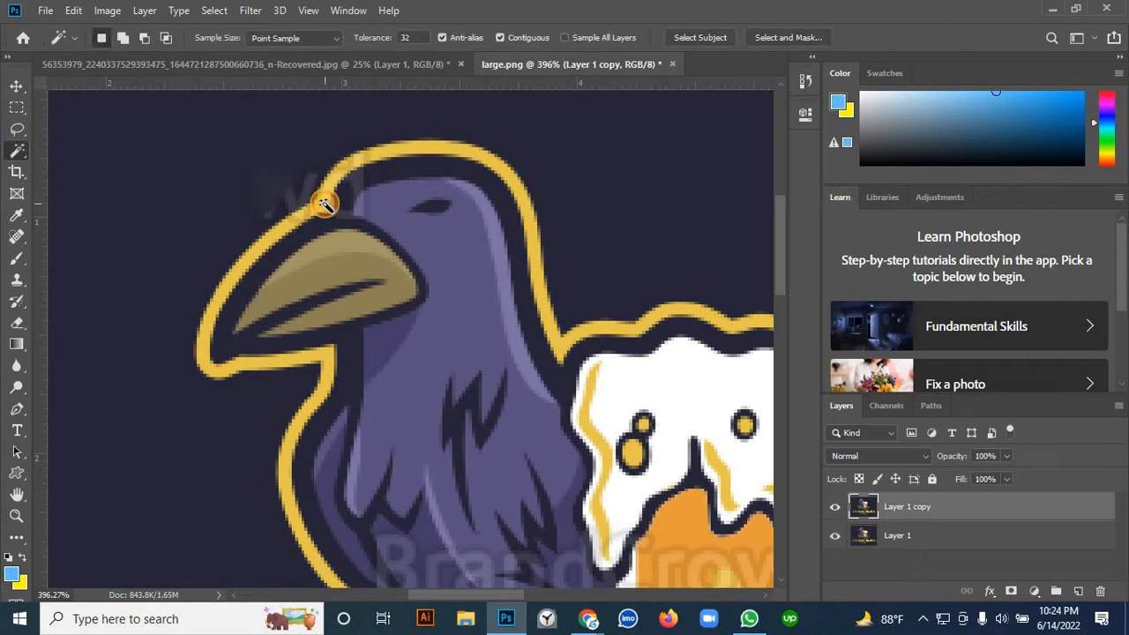
left_click(304, 178)
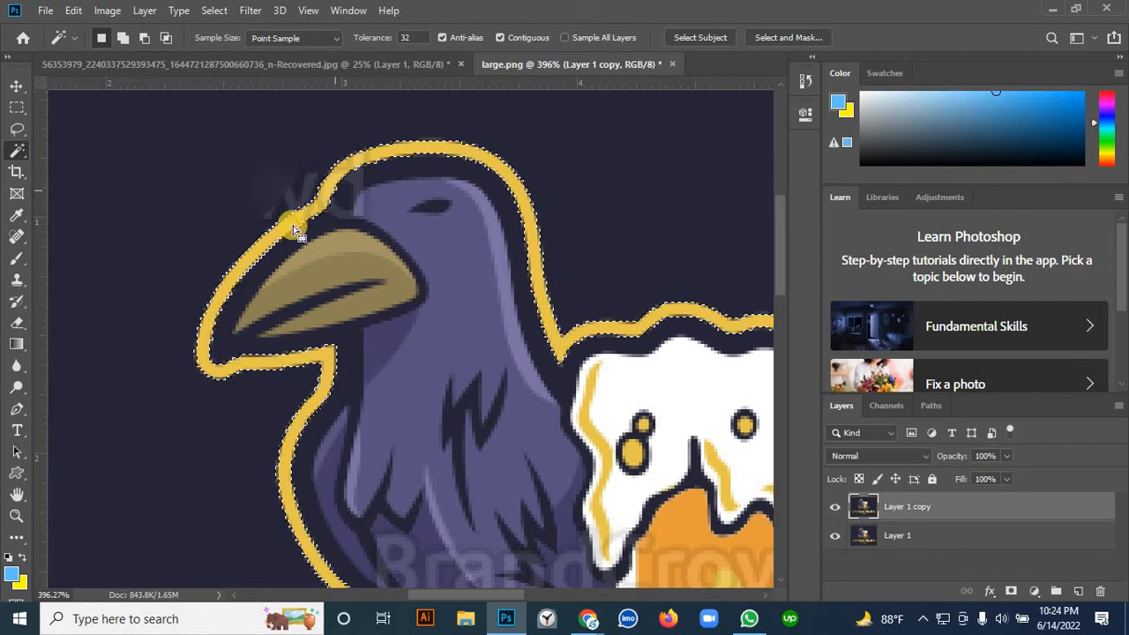
- Try to clone clean yellow over the watermarked part of the outline above the beak with the Clone Stamp at size 10
left_click(18, 282)
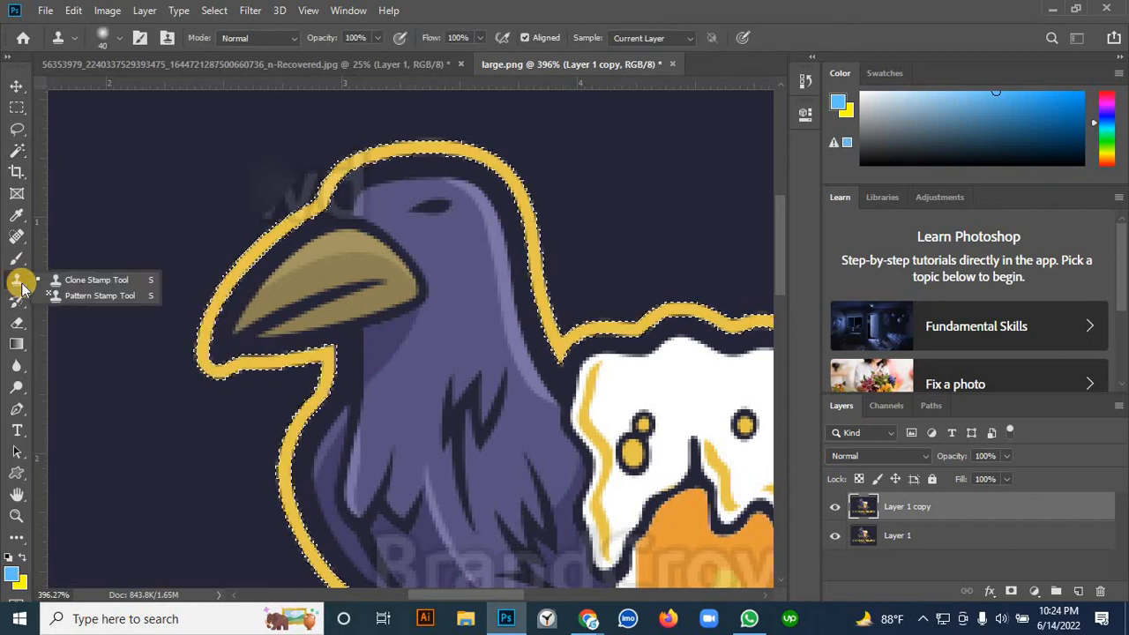
left_click(84, 281)
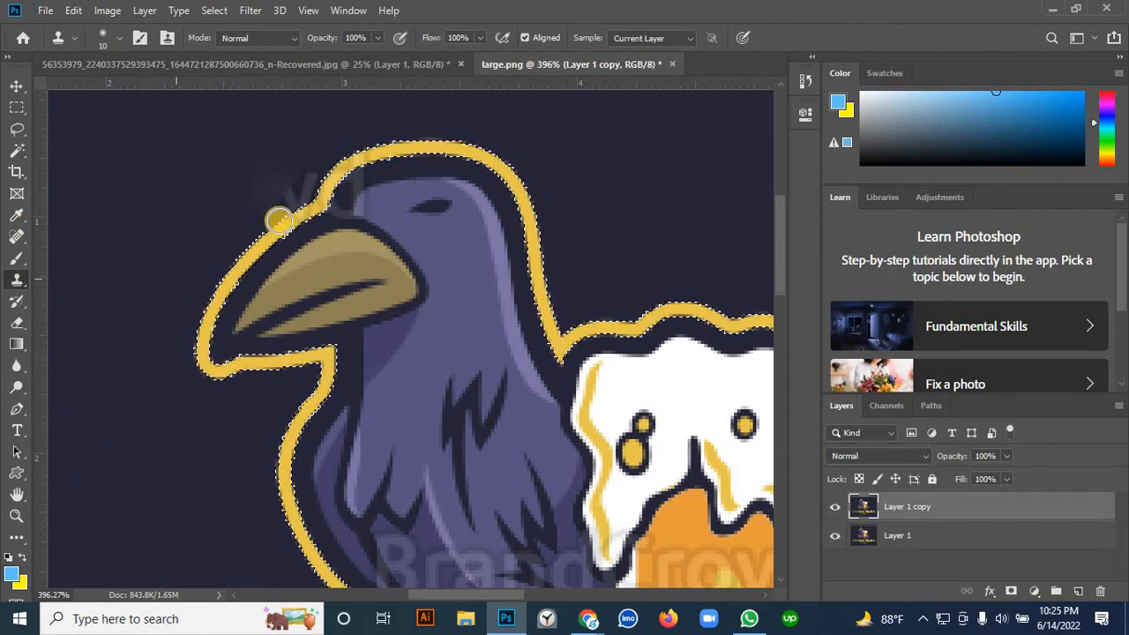
mouse_move(344, 167)
left_mouse_down()
mouse_move(426, 147)
mouse_move(376, 146)
mouse_move(336, 175)
mouse_move(429, 145)
mouse_move(351, 167)
mouse_move(328, 182)
mouse_move(313, 212)
left_mouse_up()
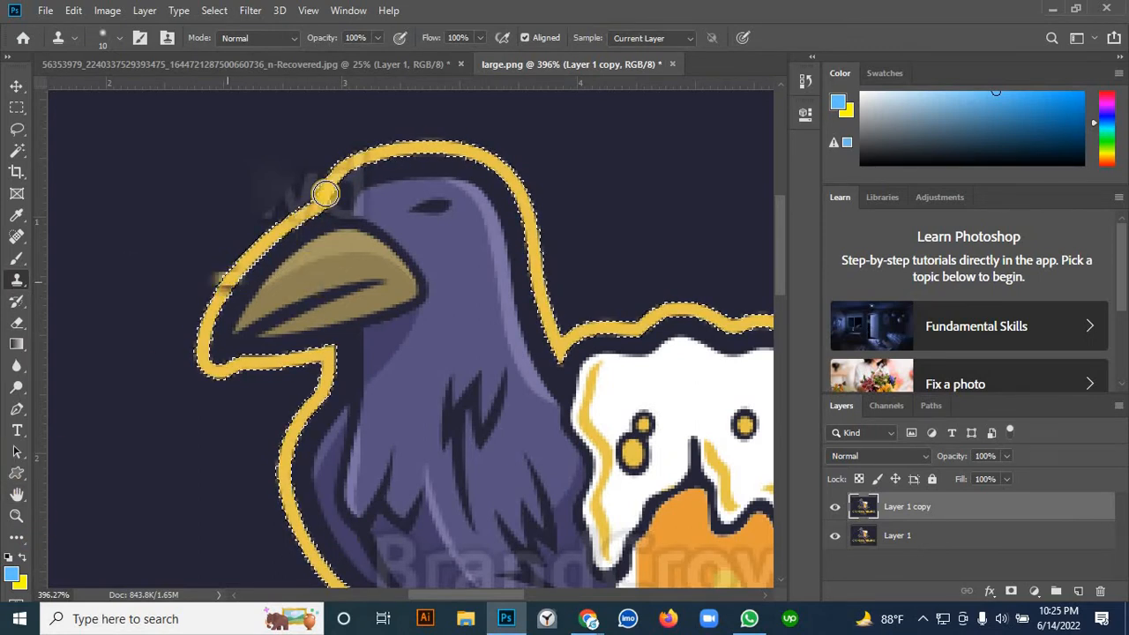
left_click(16, 85)
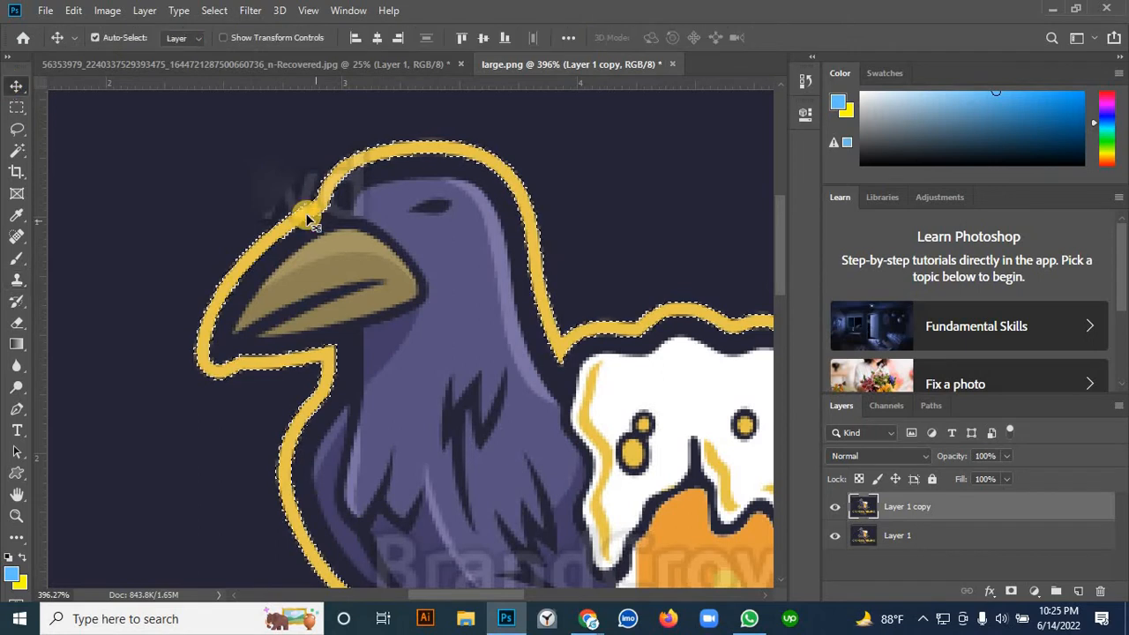
scroll(298, 222, "up", 1)
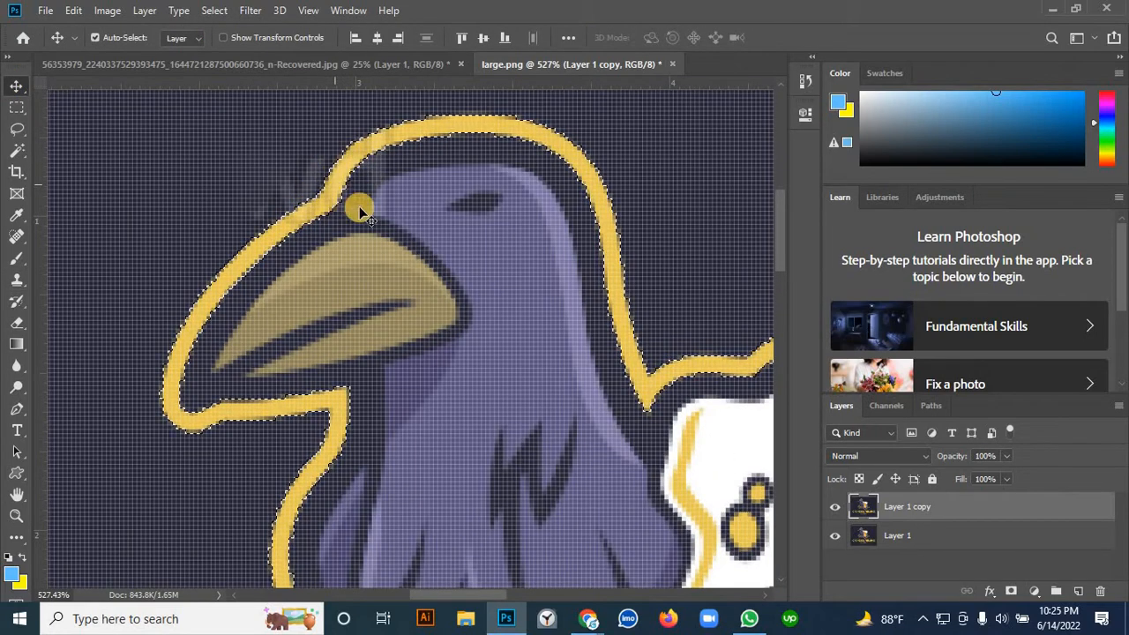
scroll(341, 181, "down", 1)
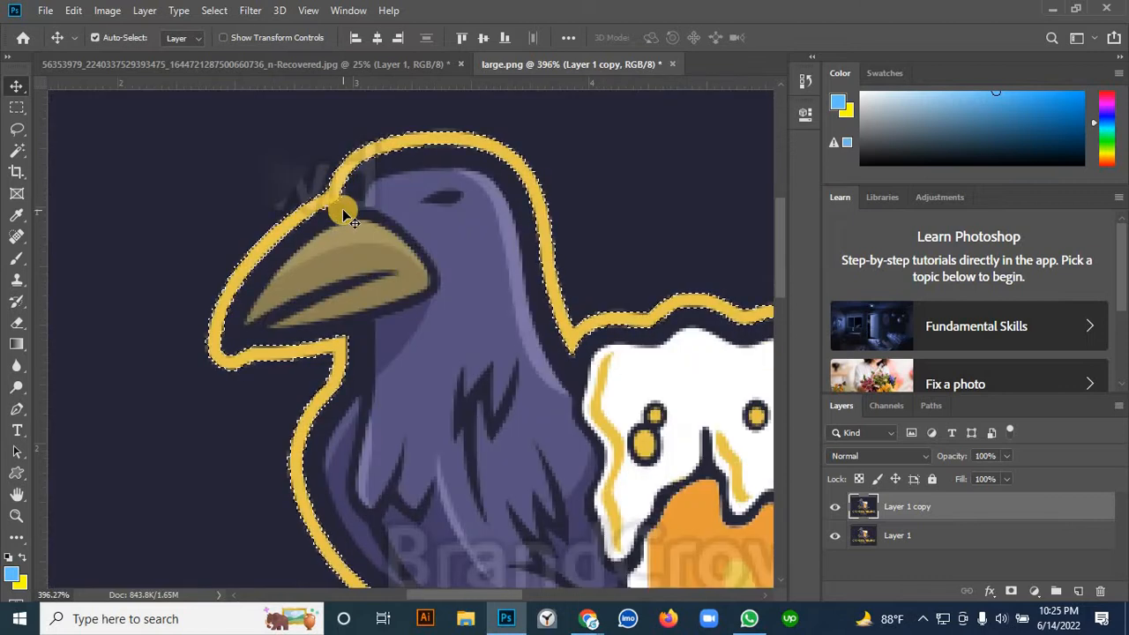
- Set the Brush to size 20 and sample the clean yellow of the crow's outline as the foreground color
left_click(18, 264)
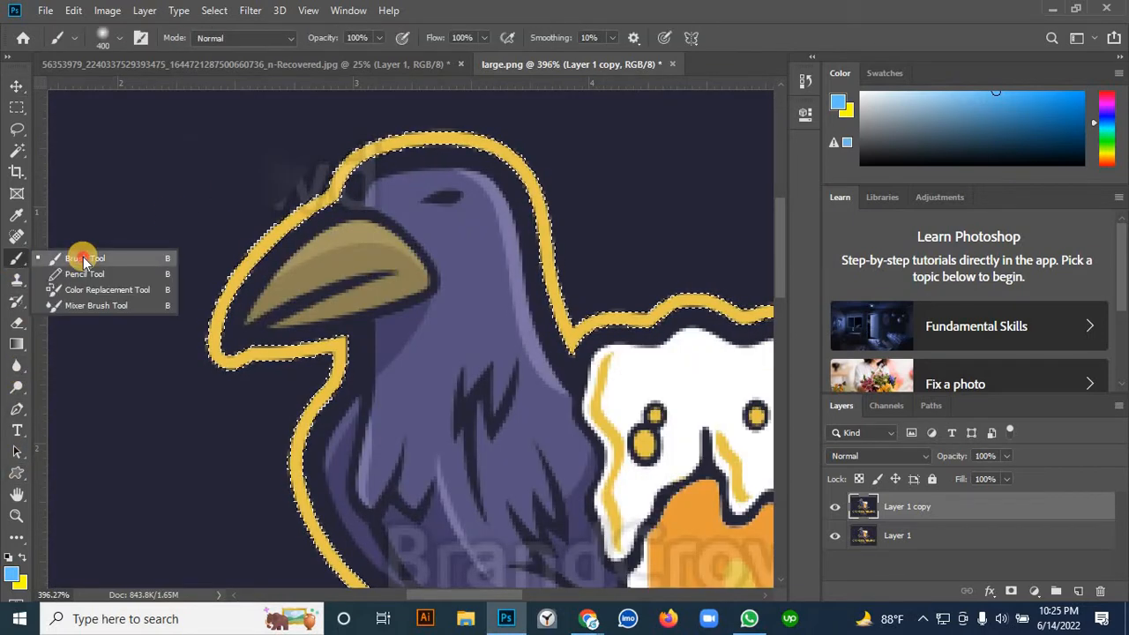
left_click(83, 257)
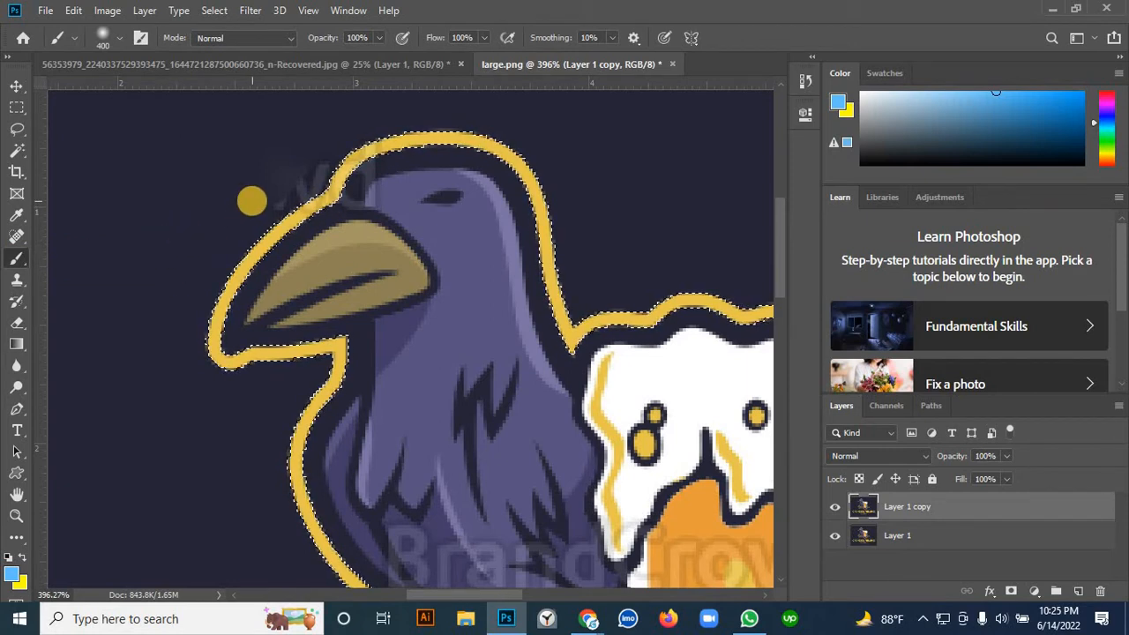
key("bracketleft")
key("bracketleft")
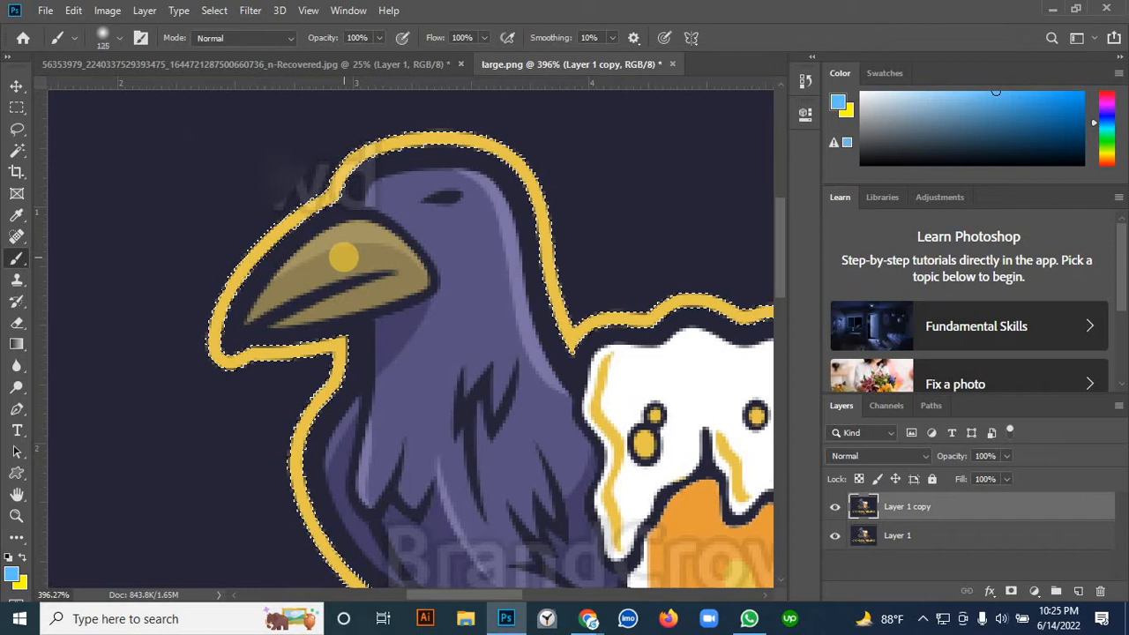
key("bracketleft")
key("bracketleft")
key("bracketleft")
key("bracketleft")
key("bracketleft")
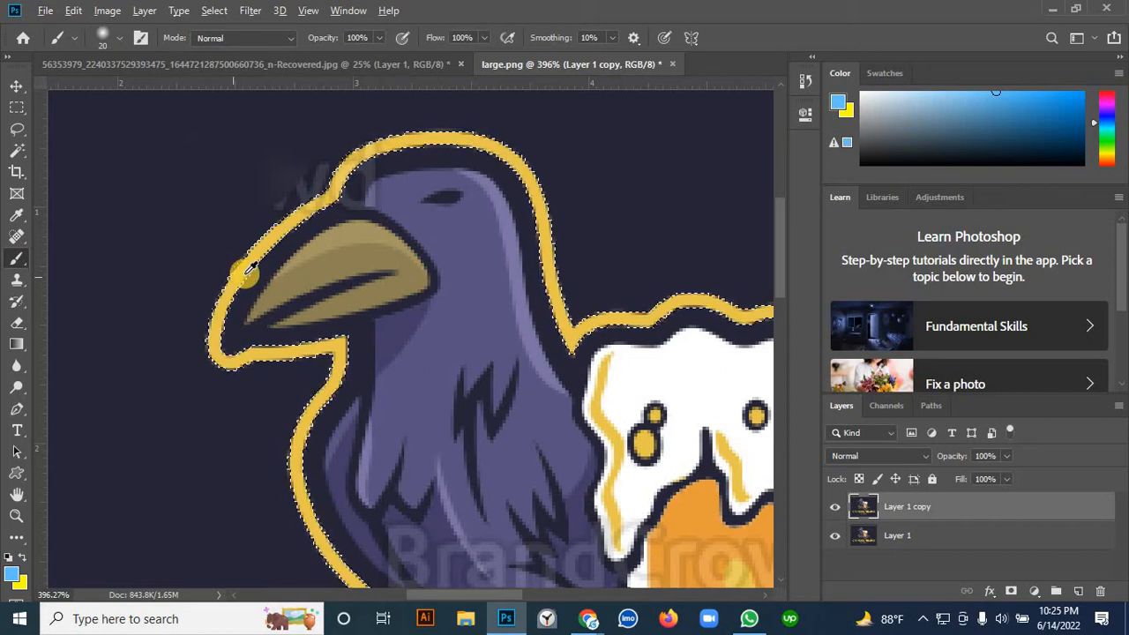
left_click(453, 138, "alt")
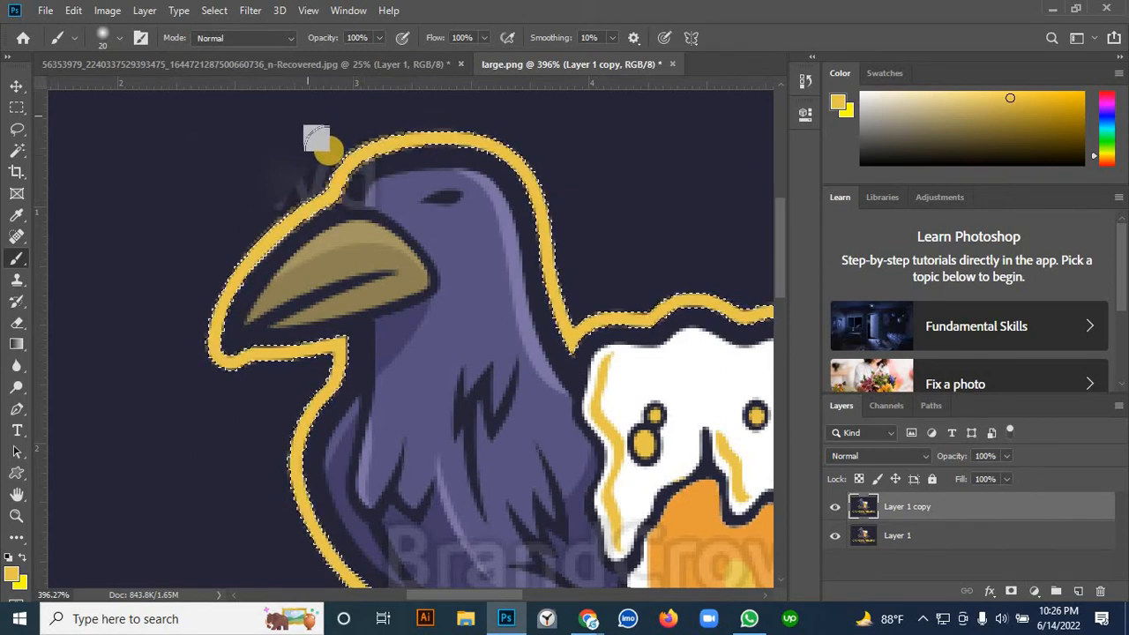
- Try painting the outline above the beak with the brush in Screen mode, and return the brush to Normal mode
left_click(269, 39)
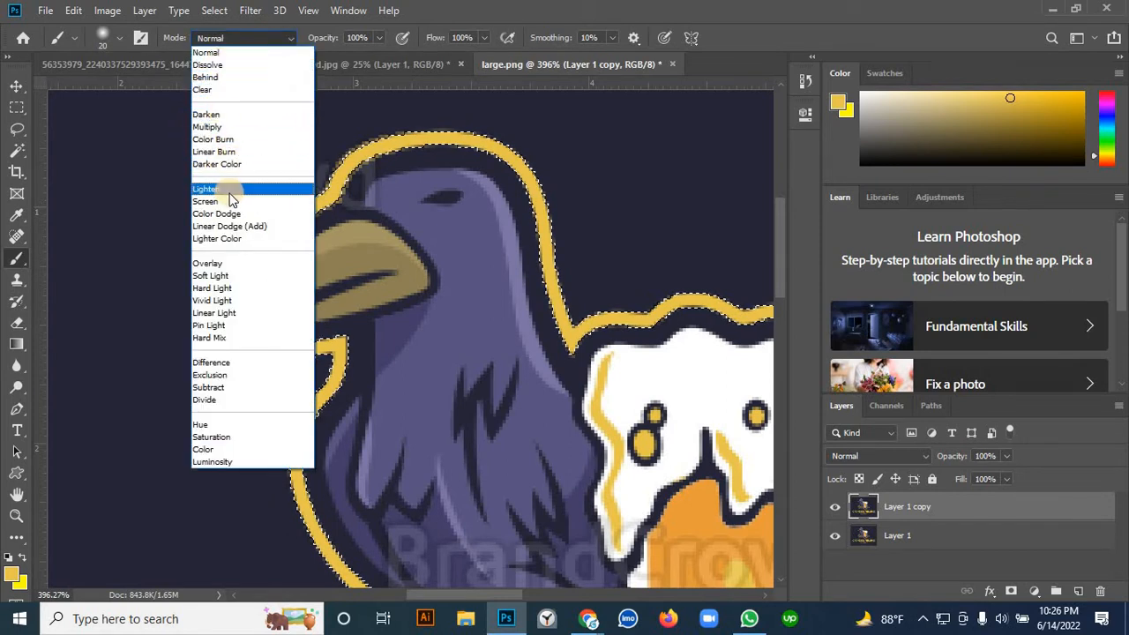
left_click(217, 201)
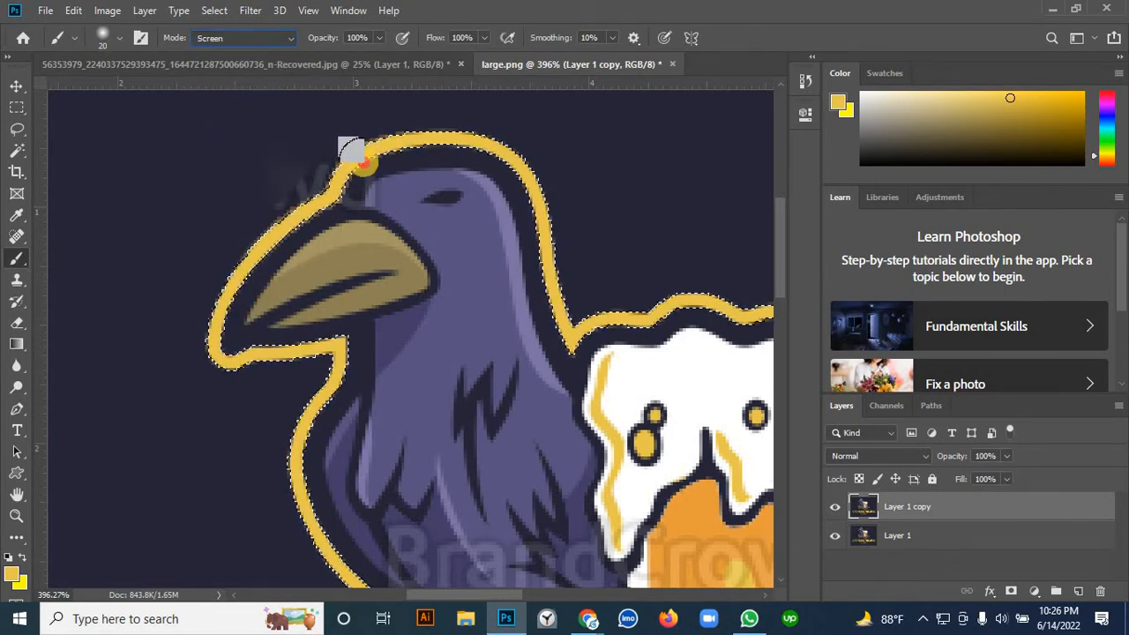
mouse_move(358, 159)
left_mouse_down()
mouse_move(277, 236)
mouse_move(351, 179)
left_mouse_up()
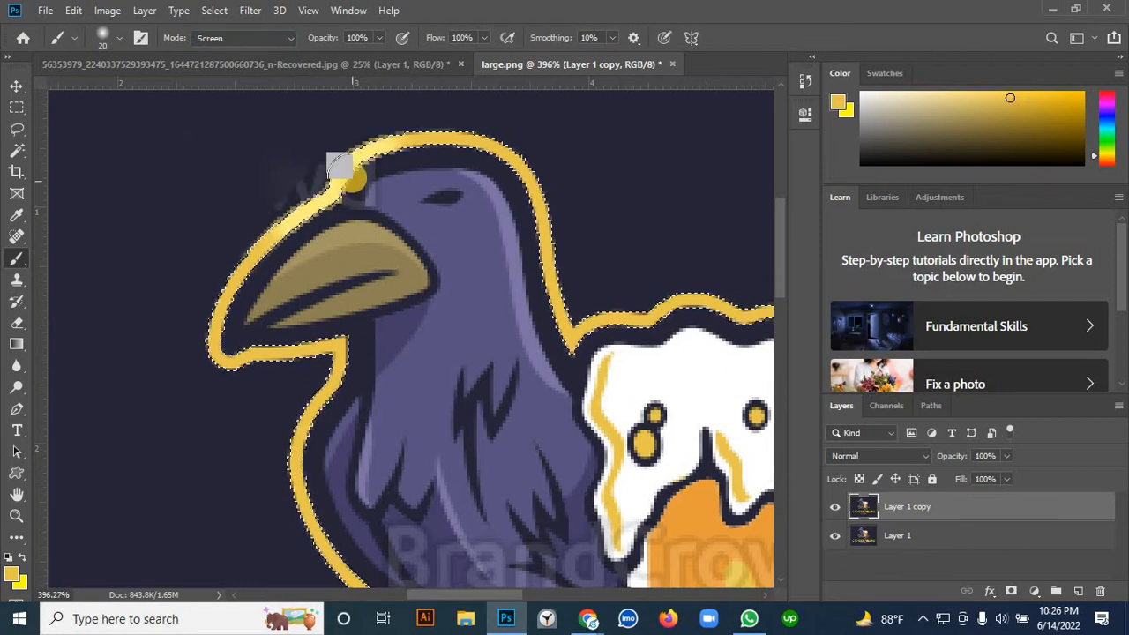
left_click(280, 39)
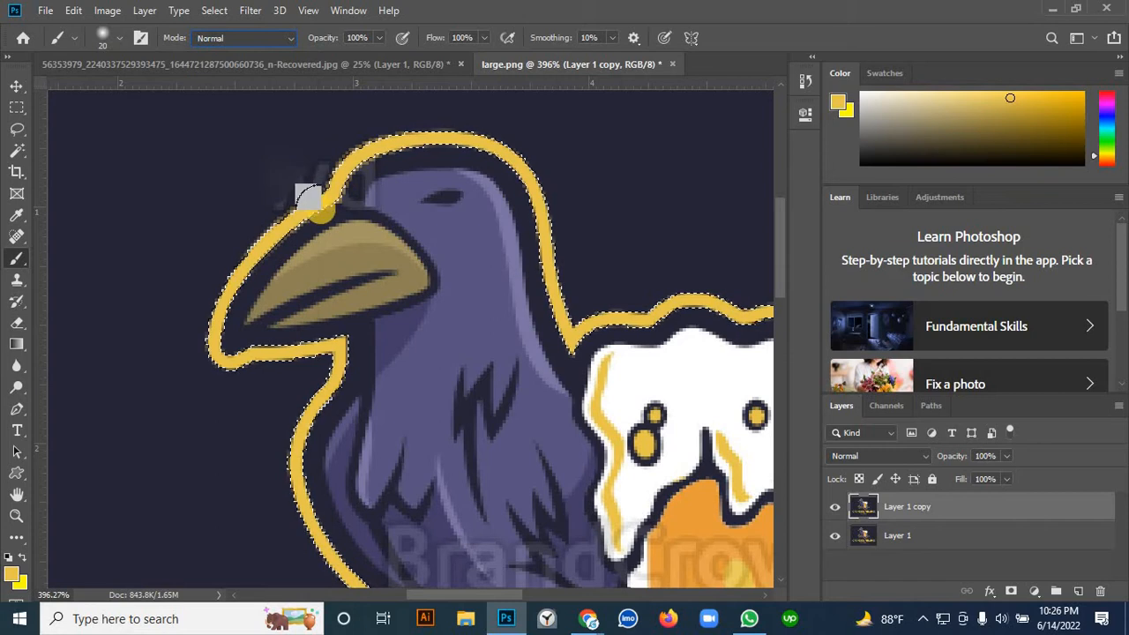
- Restore the dropped selection of the yellow outline and invert it
key("ctrl+d")
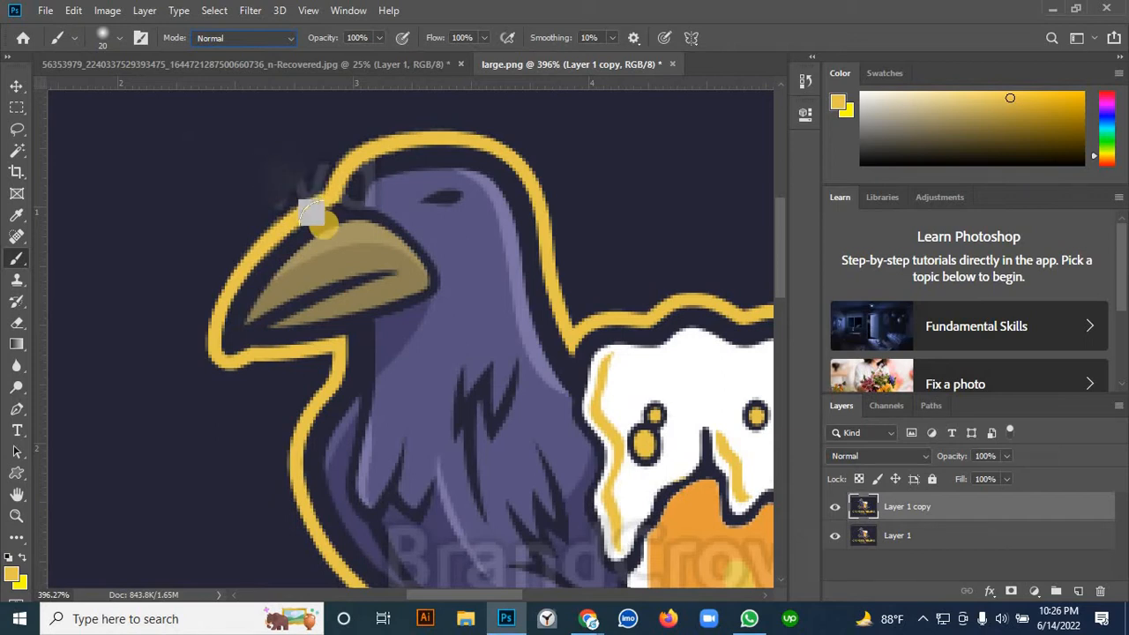
key("ctrl+z")
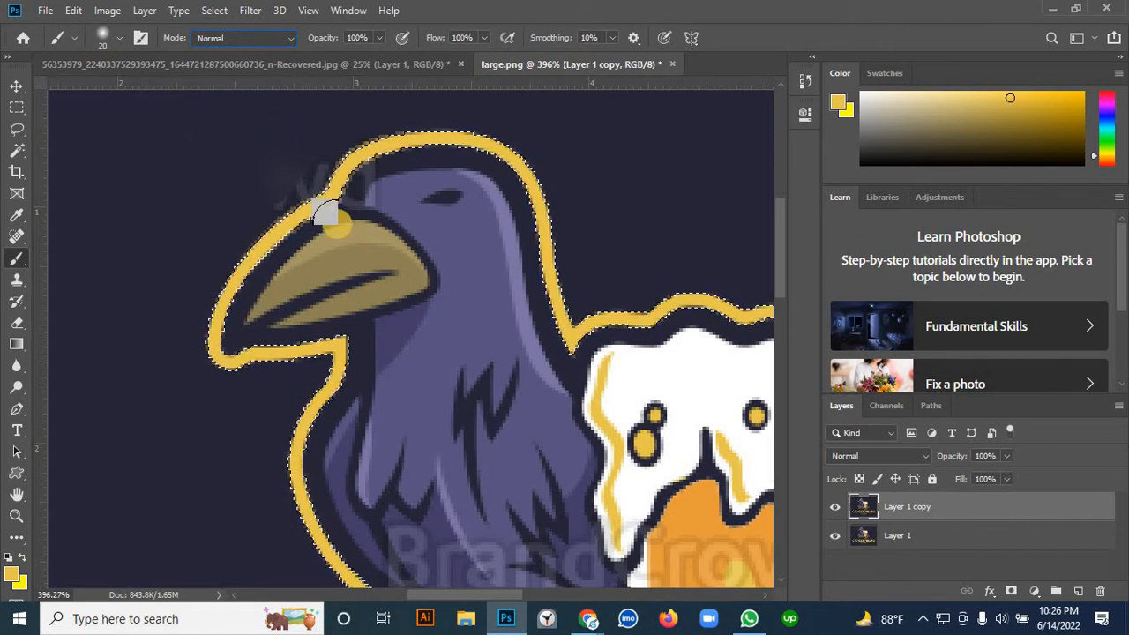
left_click(216, 10)
left_click(250, 75)
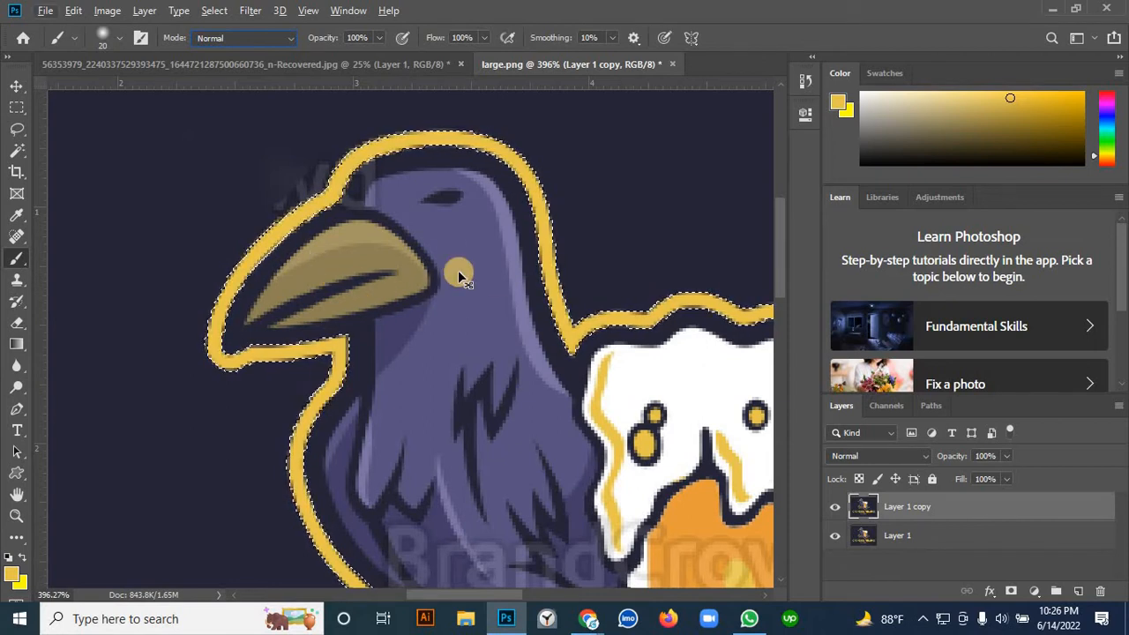
- Sample the clean navy background and paint over the watermark letters beside the crow's head with the size 20 brush
key("ctrl+minus")
key("ctrl+minus")
key("ctrl+minus")
key("ctrl+minus")
key("ctrl+minus")
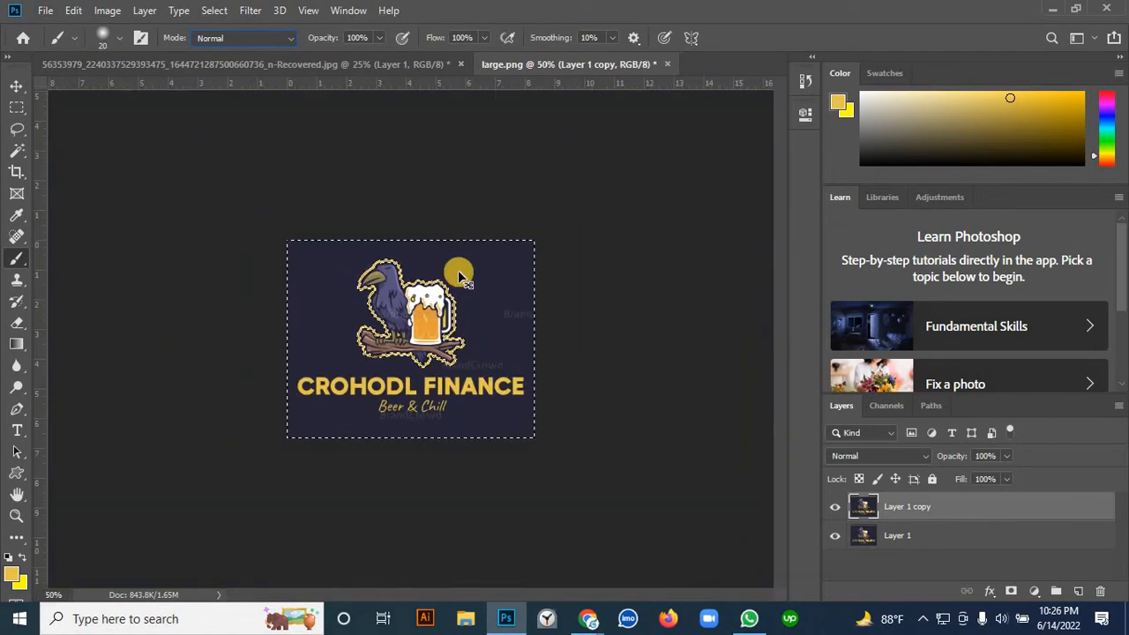
key("ctrl+plus")
key("ctrl+plus")
key("ctrl+plus")
key("ctrl+plus")
key("ctrl+plus")
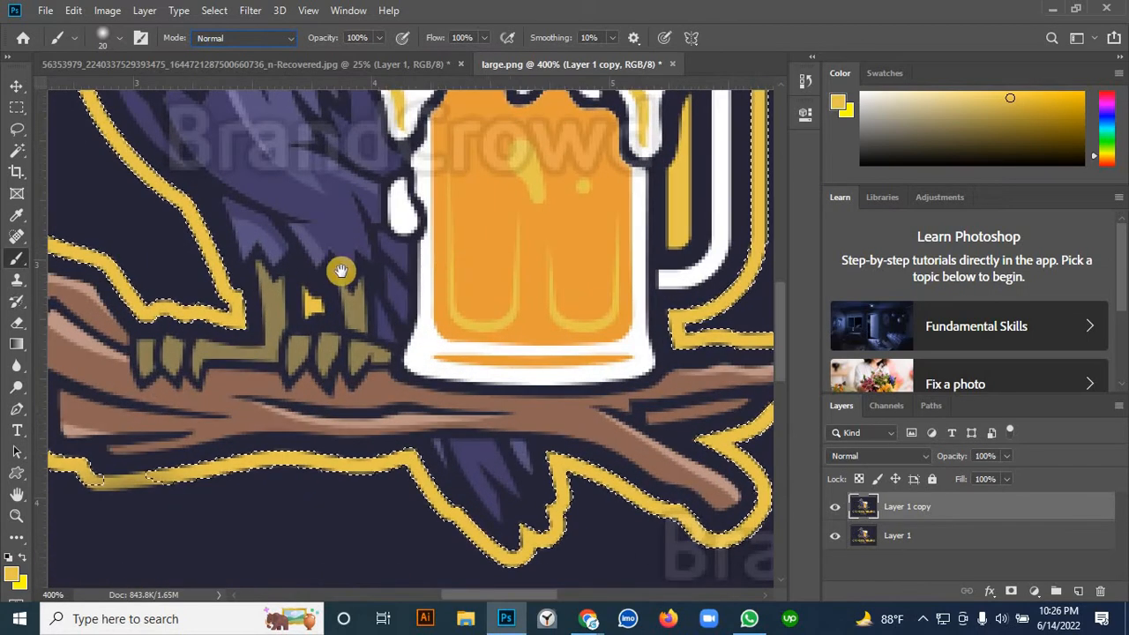
left_click_drag(254, 251, 472, 421)
left_click_drag(305, 176, 383, 398)
mouse_move(323, 300)
left_mouse_down()
mouse_move(397, 403)
mouse_move(441, 350)
mouse_move(428, 302)
left_mouse_up()
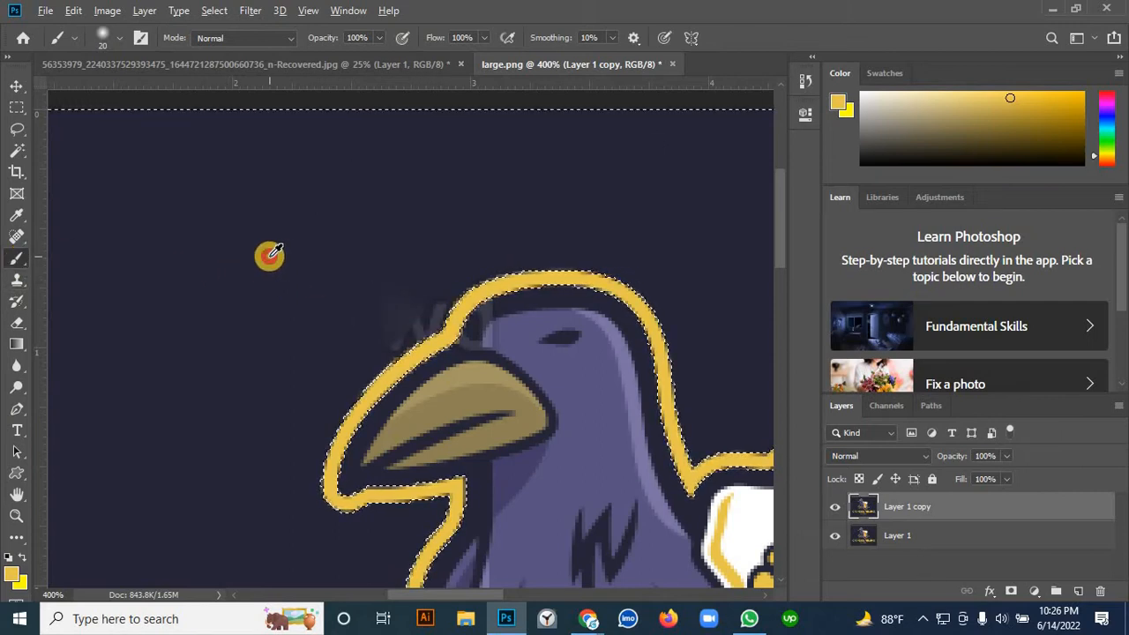
left_click(269, 255, "alt")
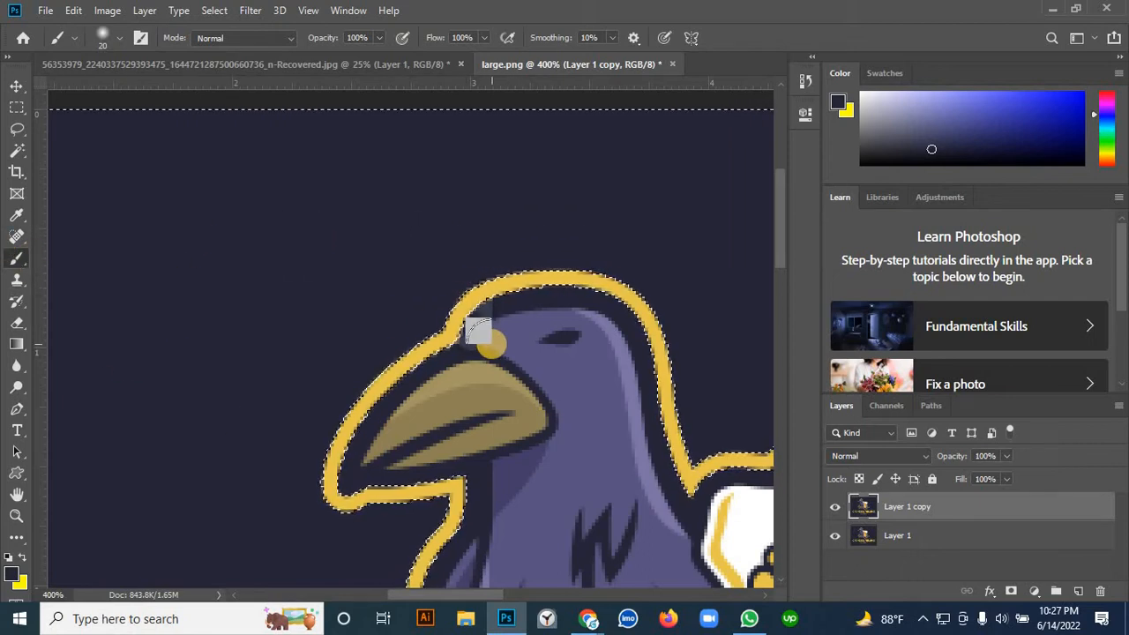
left_click_drag(494, 335, 416, 302)
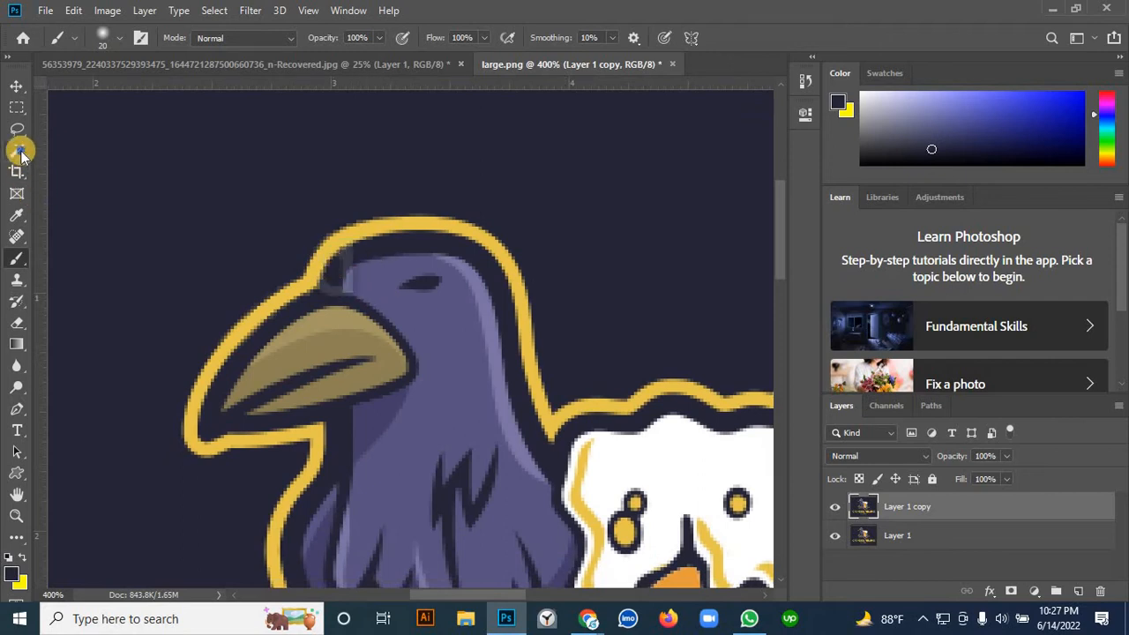
- Select the dark area inside the yellow outline around the crow with the Magic Wand at tolerance 32
mouse_move(21, 154)
left_mouse_down()
mouse_move(68, 151)
mouse_move(69, 174)
left_mouse_up()
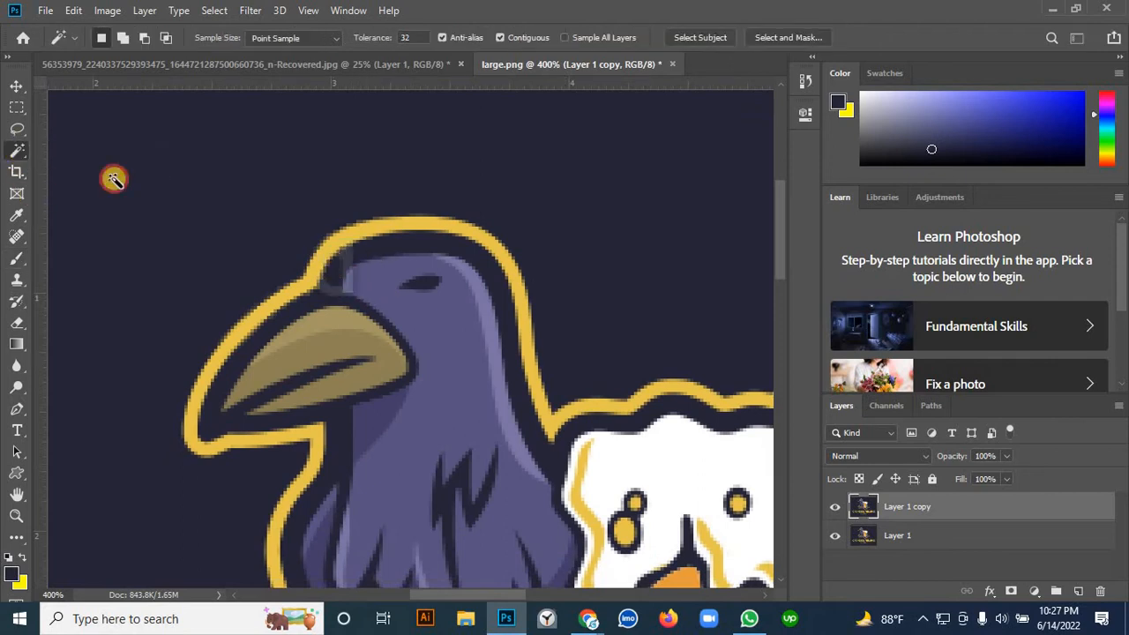
left_click(371, 251)
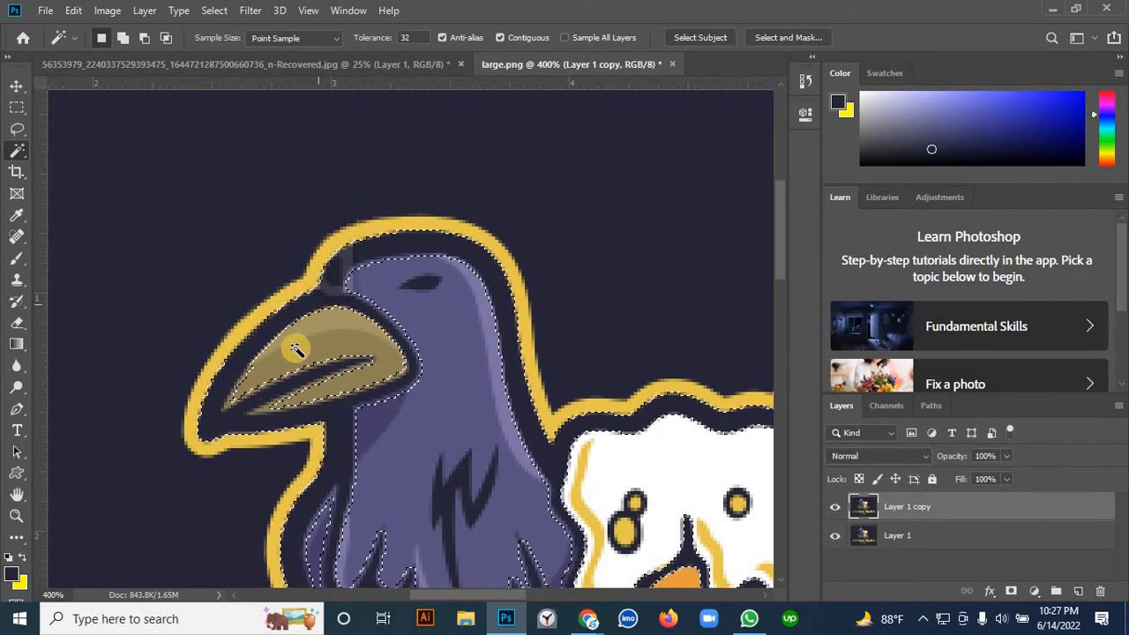
scroll(476, 309, "down", 5)
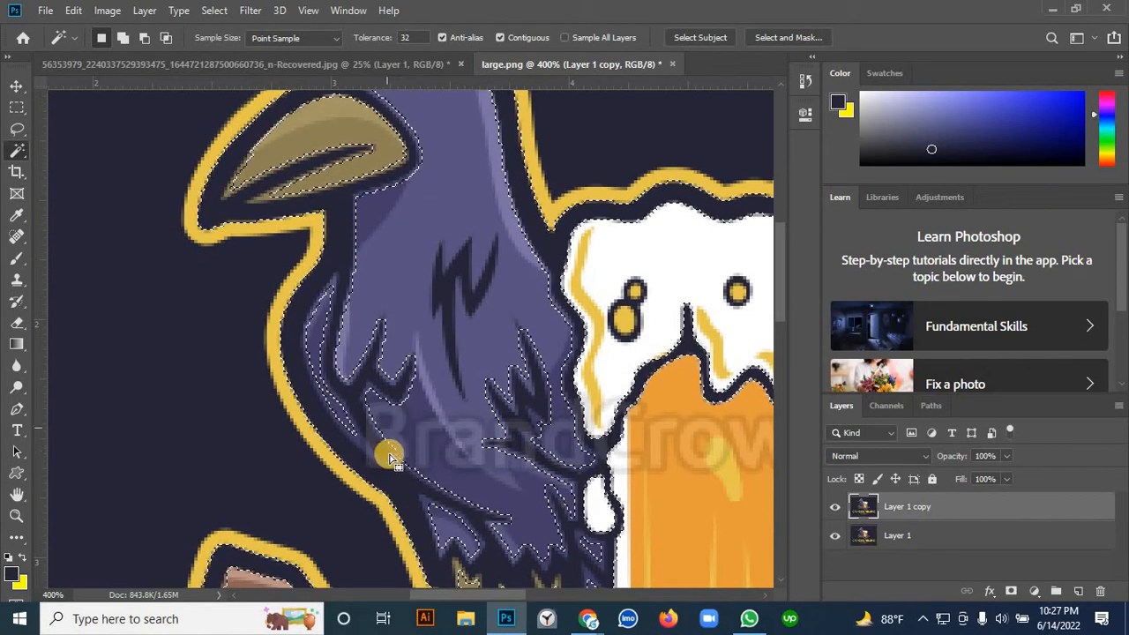
scroll(388, 423, "up", 6)
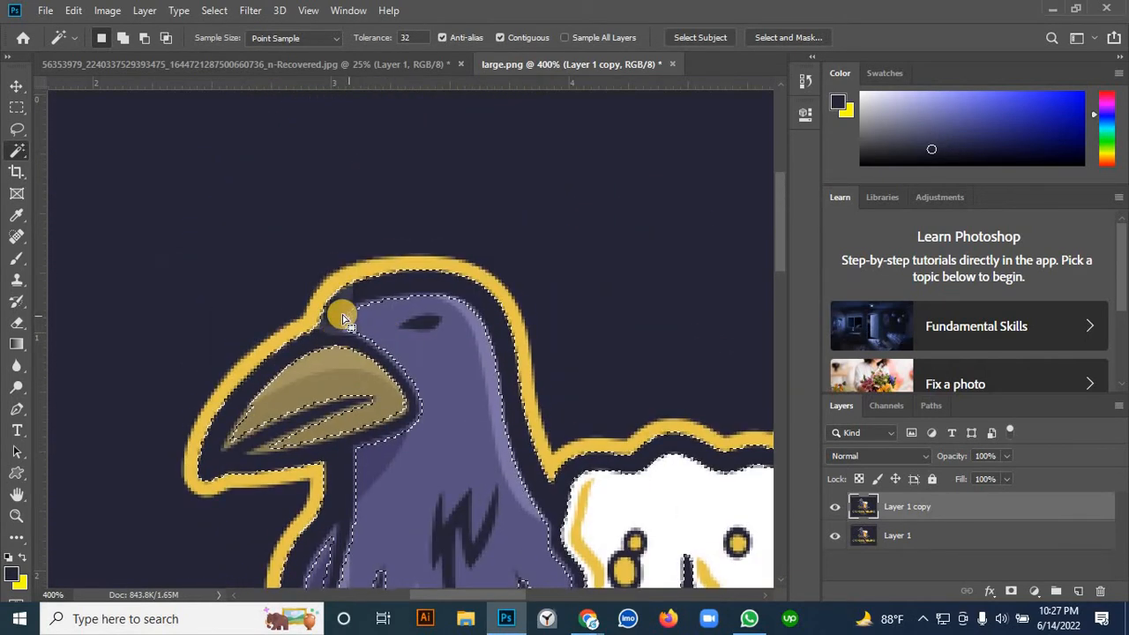
- Sample the dark navy around the crow's head and paint over the watermark remnant between the forehead and the outline
left_click(17, 216)
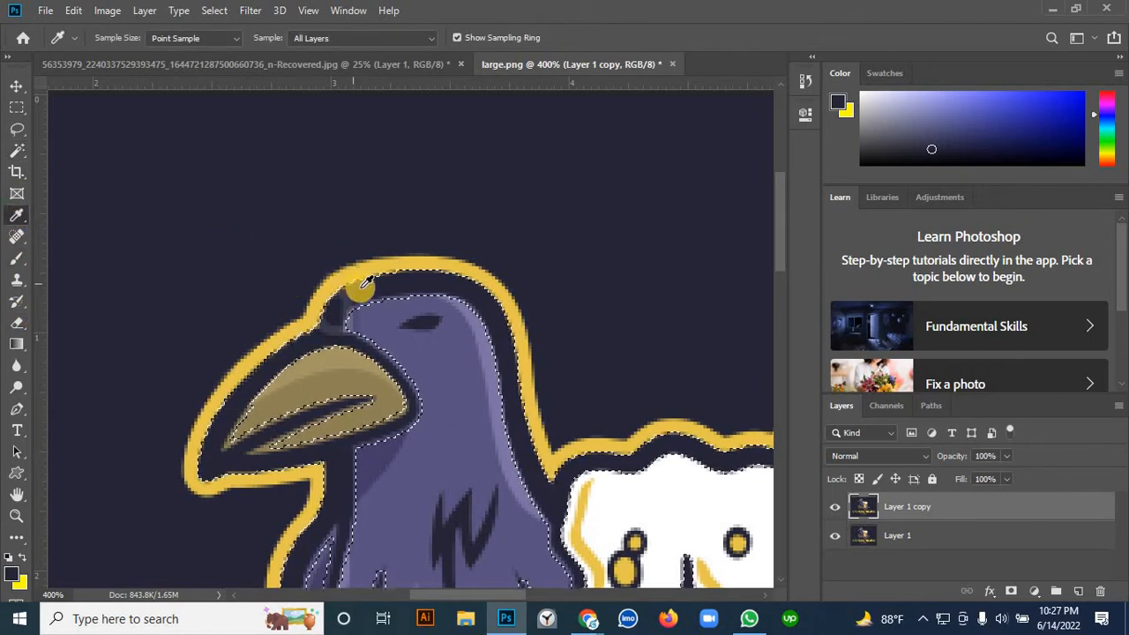
left_click_drag(367, 281, 379, 287)
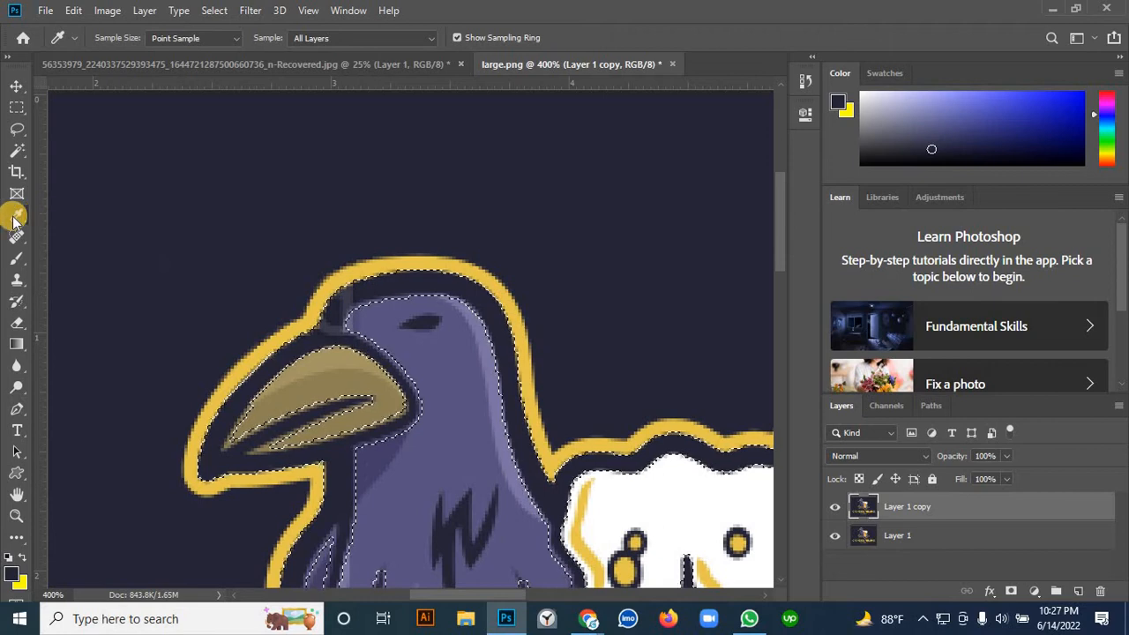
left_click(15, 260)
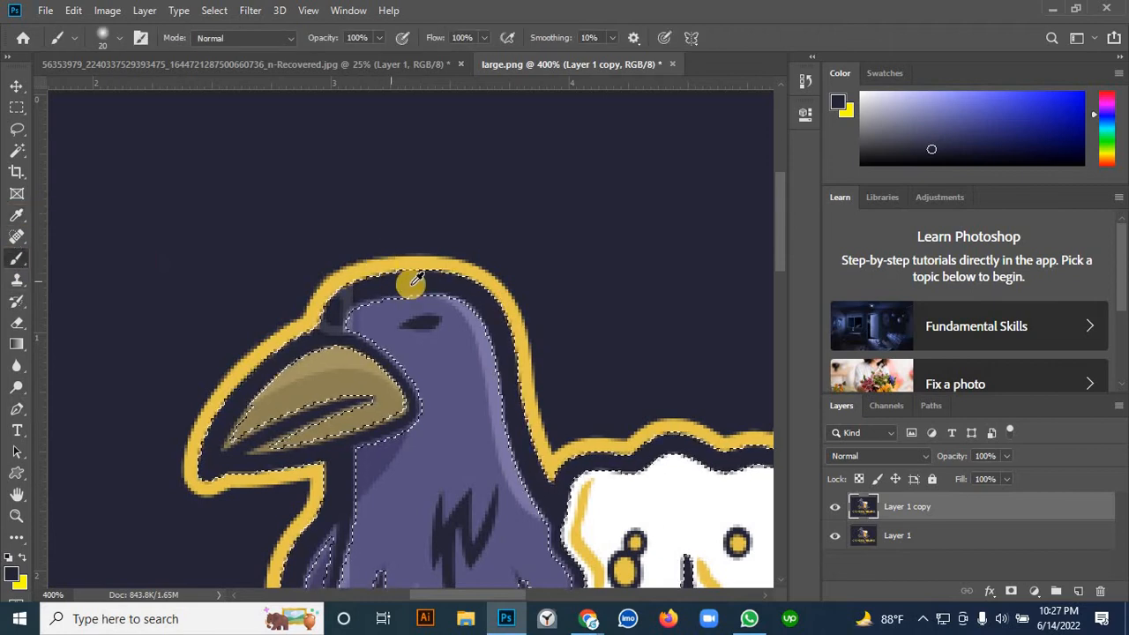
left_click(379, 268, "alt")
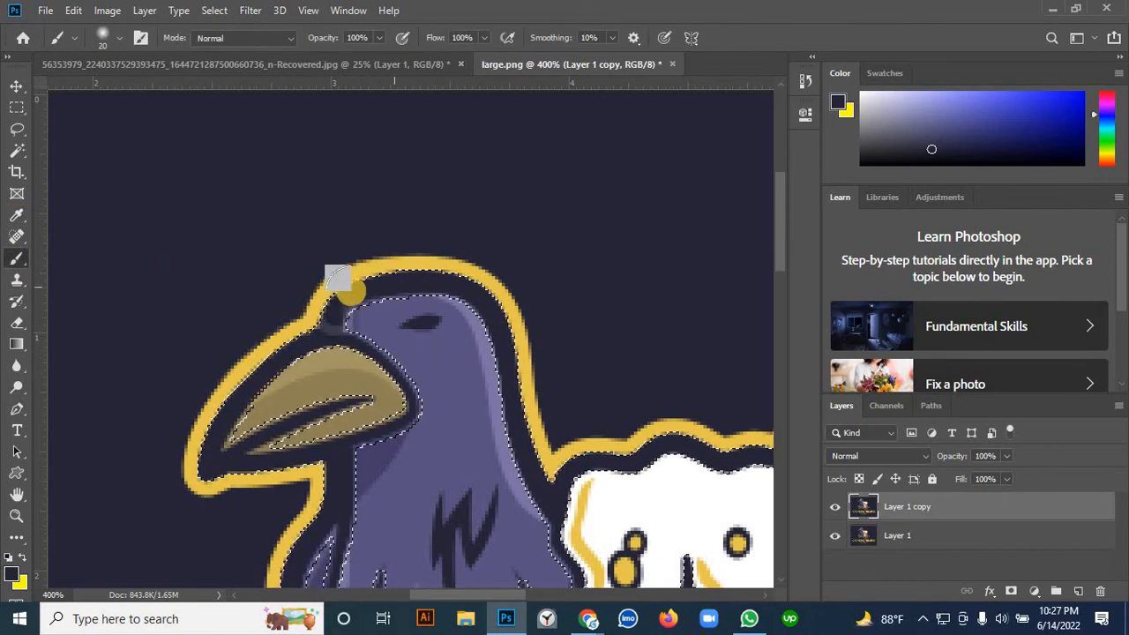
left_click(340, 284, "alt")
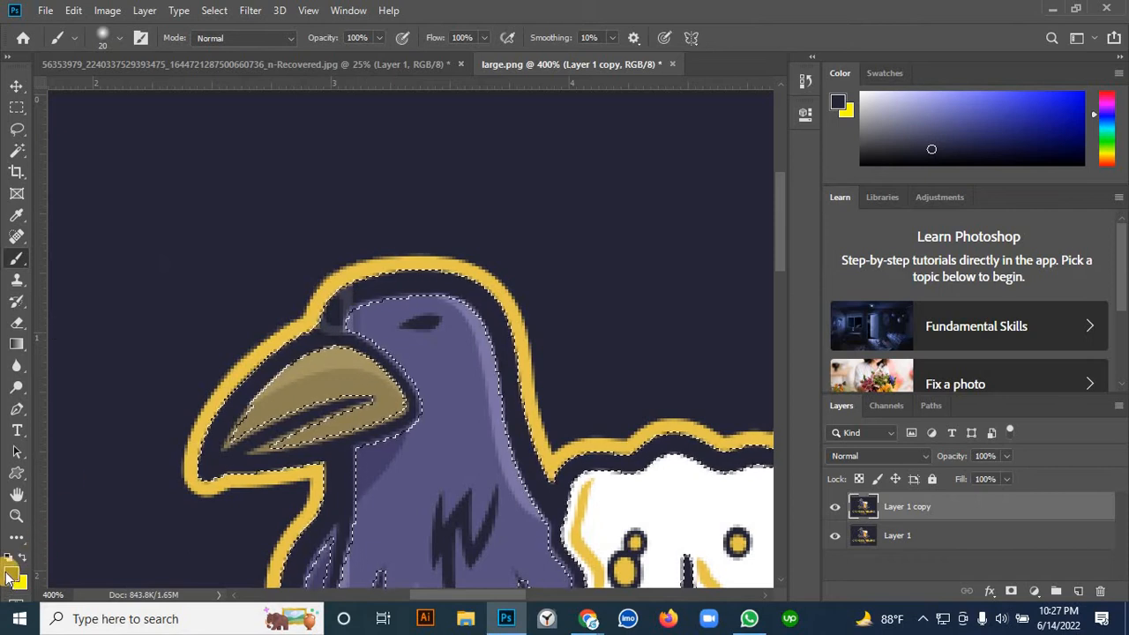
left_click_drag(327, 320, 351, 328)
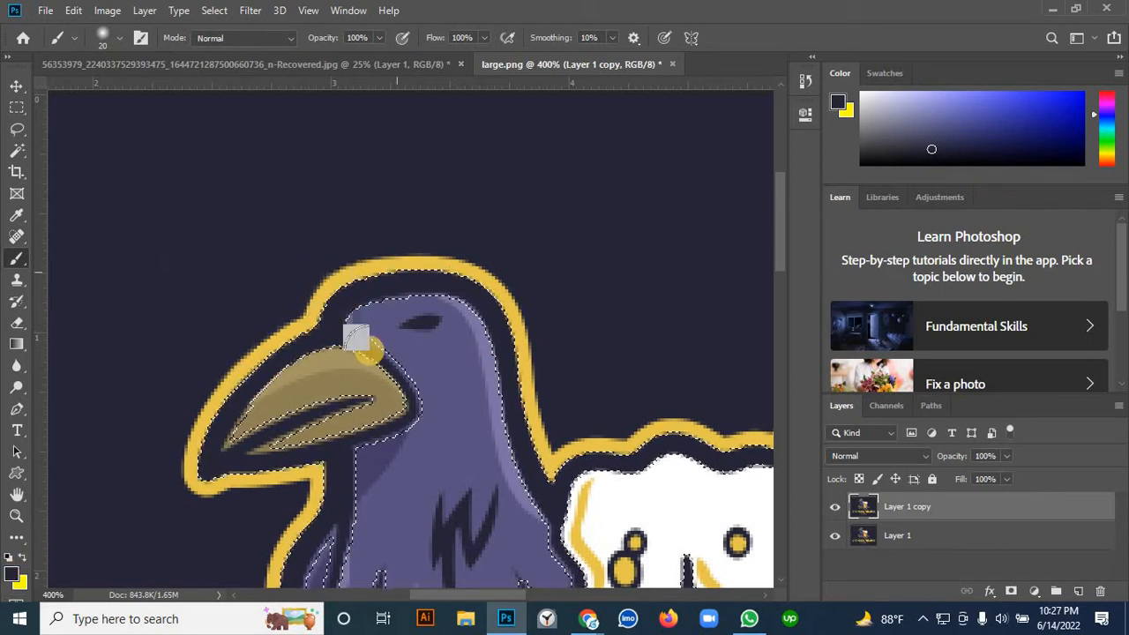
scroll(350, 370, "down", 6)
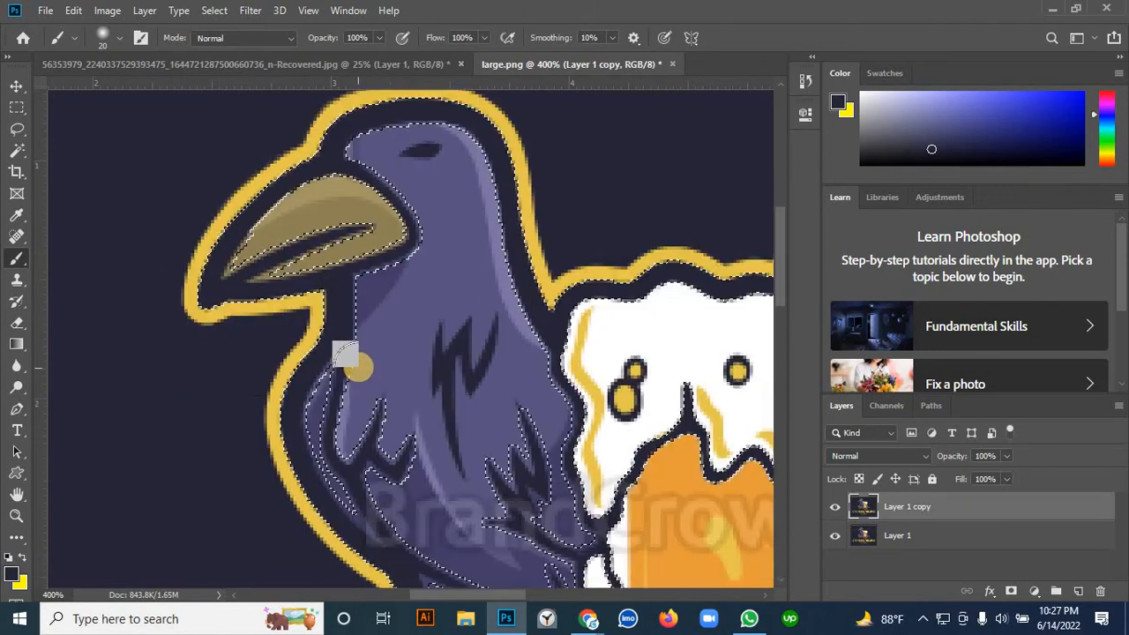
left_click_drag(543, 399, 369, 254)
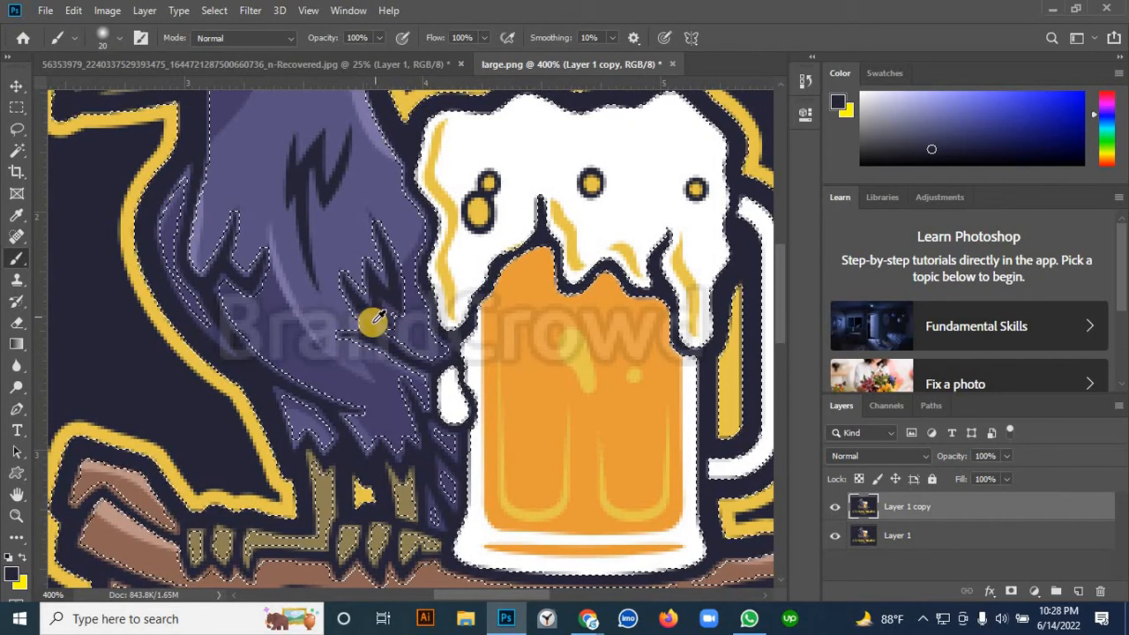
- Clear the selection, enlarge the brush to 45 and paint over the BrandCrowd watermark at the image's right edge
scroll(375, 322, "down", 5)
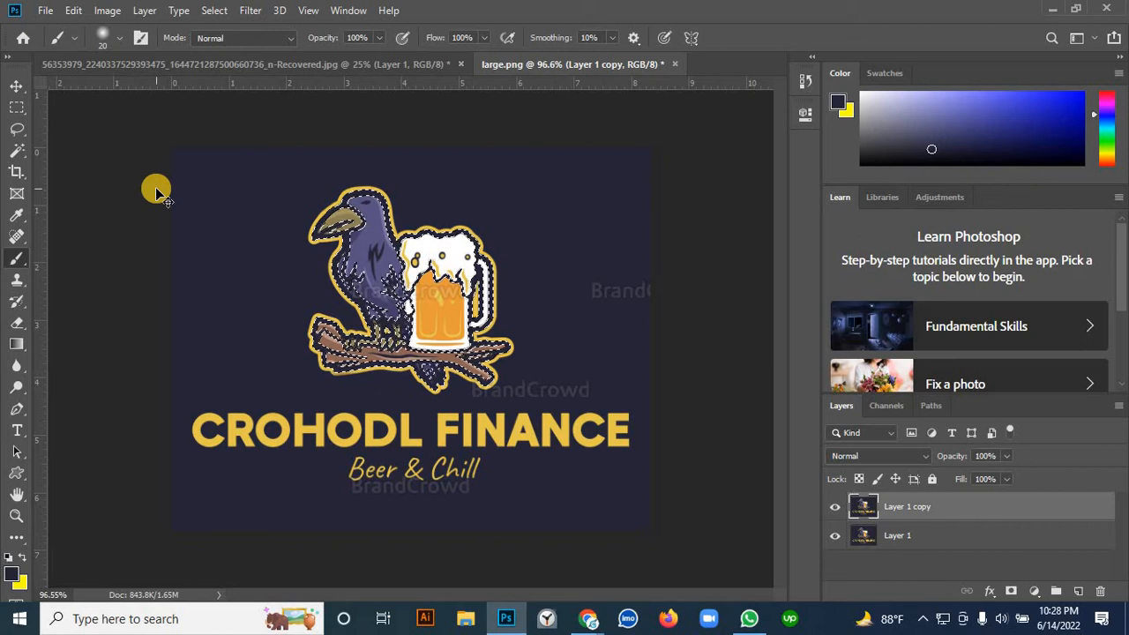
key("ctrl+d")
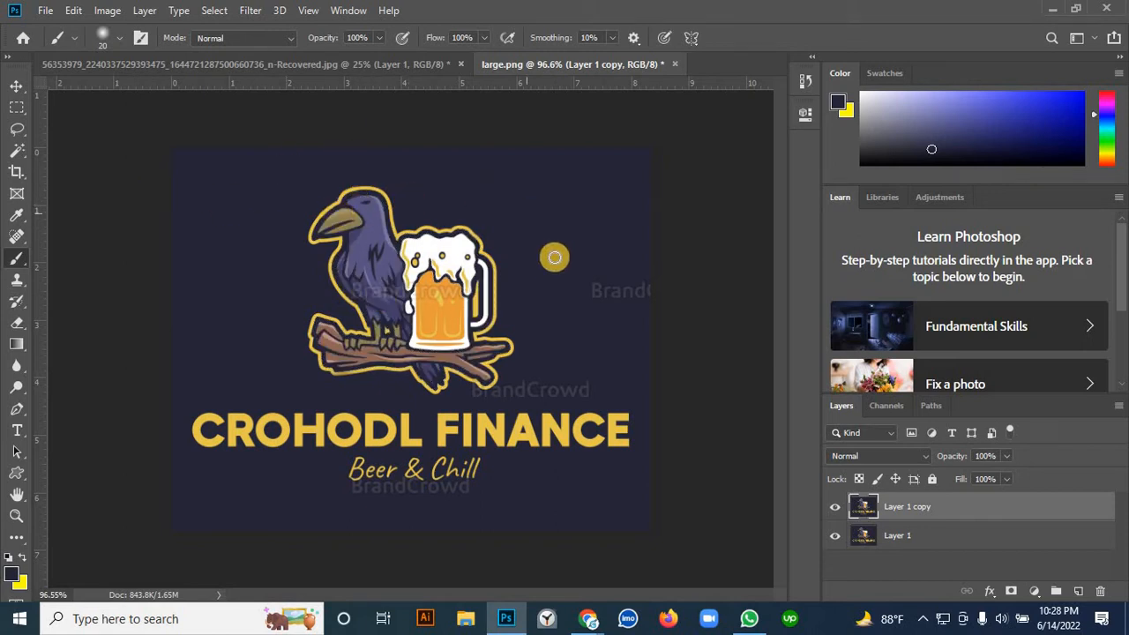
key("]")
left_click(587, 298)
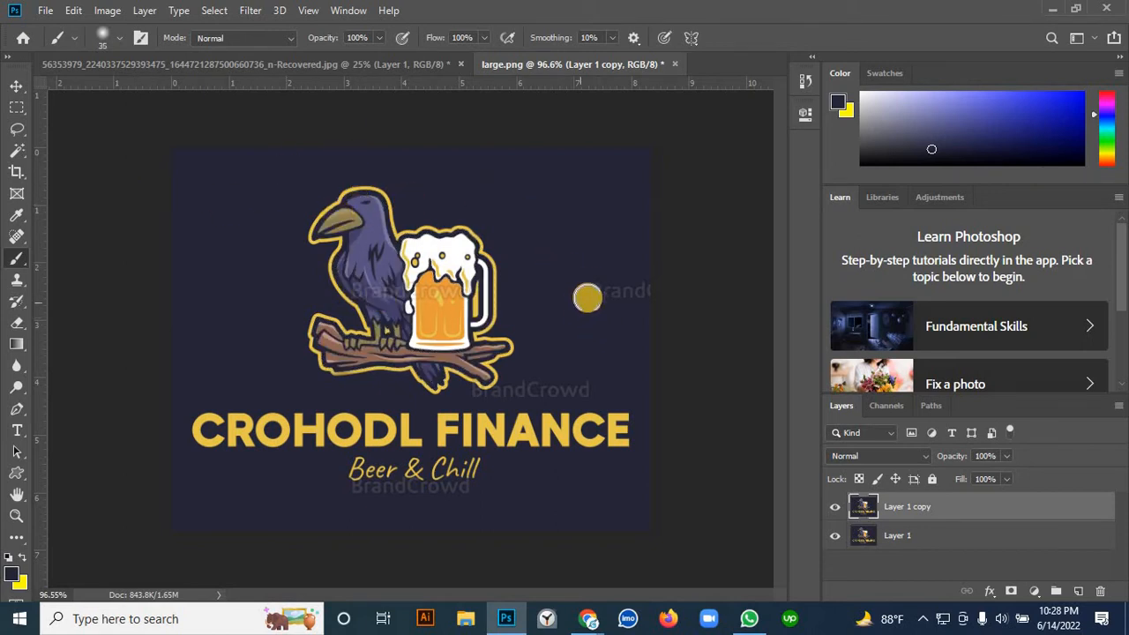
mouse_move(592, 292)
left_mouse_down()
mouse_move(661, 289)
mouse_move(605, 247)
mouse_move(600, 282)
mouse_move(577, 270)
mouse_move(39, 563)
left_mouse_up()
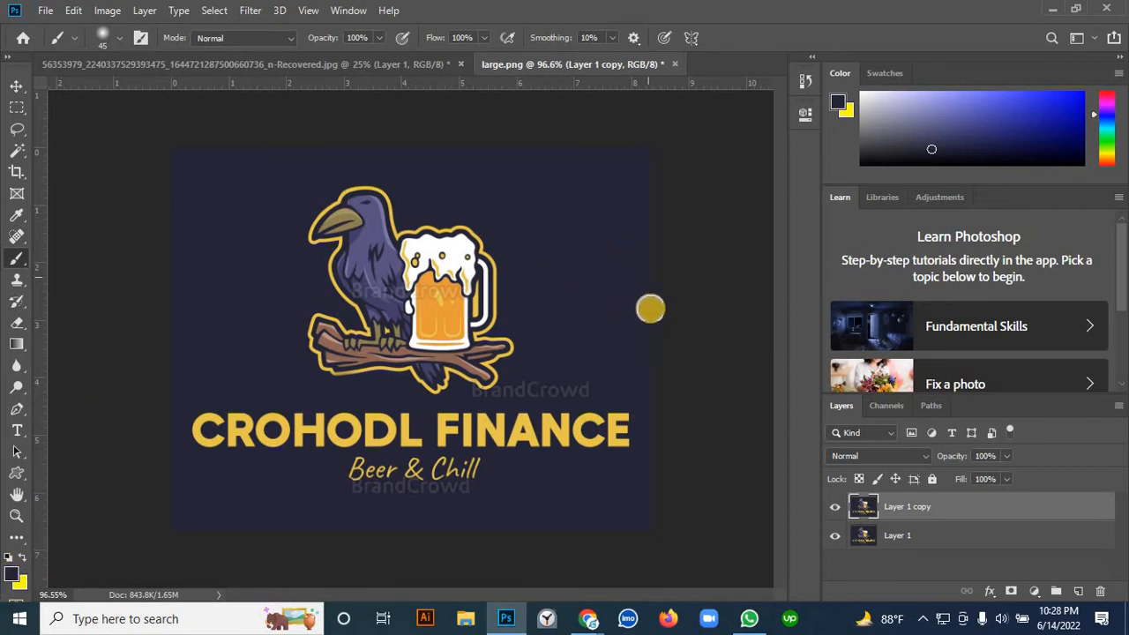
- Compare the retouched artwork with the layer beneath by repeatedly hiding and showing Layer 1 copy
left_click(836, 507)
left_click(835, 508)
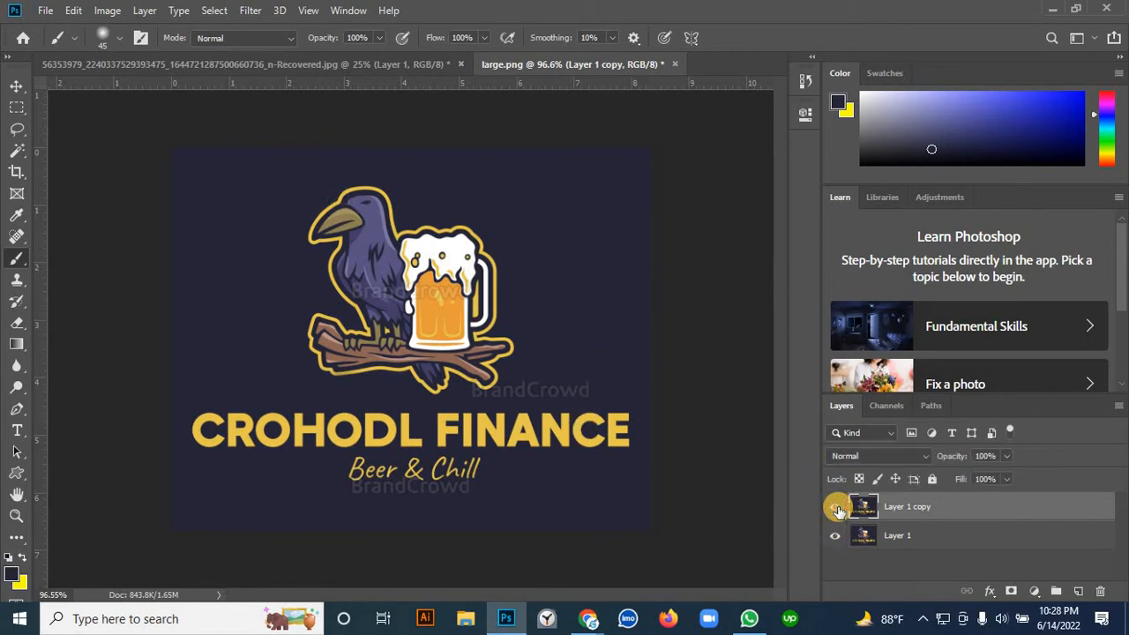
left_click(835, 507)
left_click(835, 507)
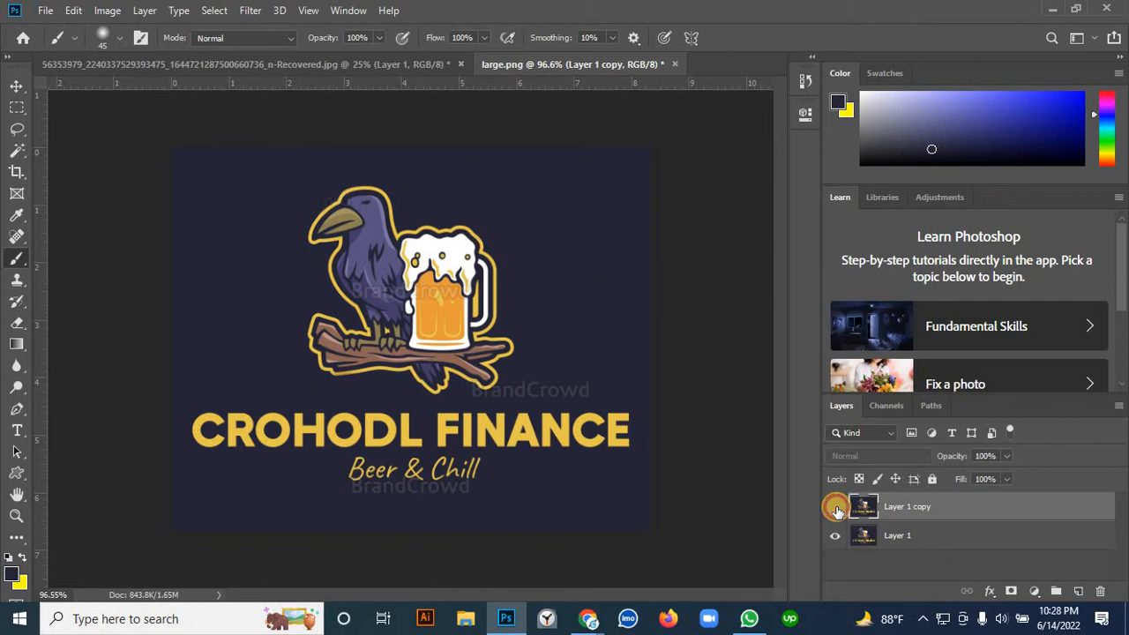
left_click(836, 508)
left_click(836, 508)
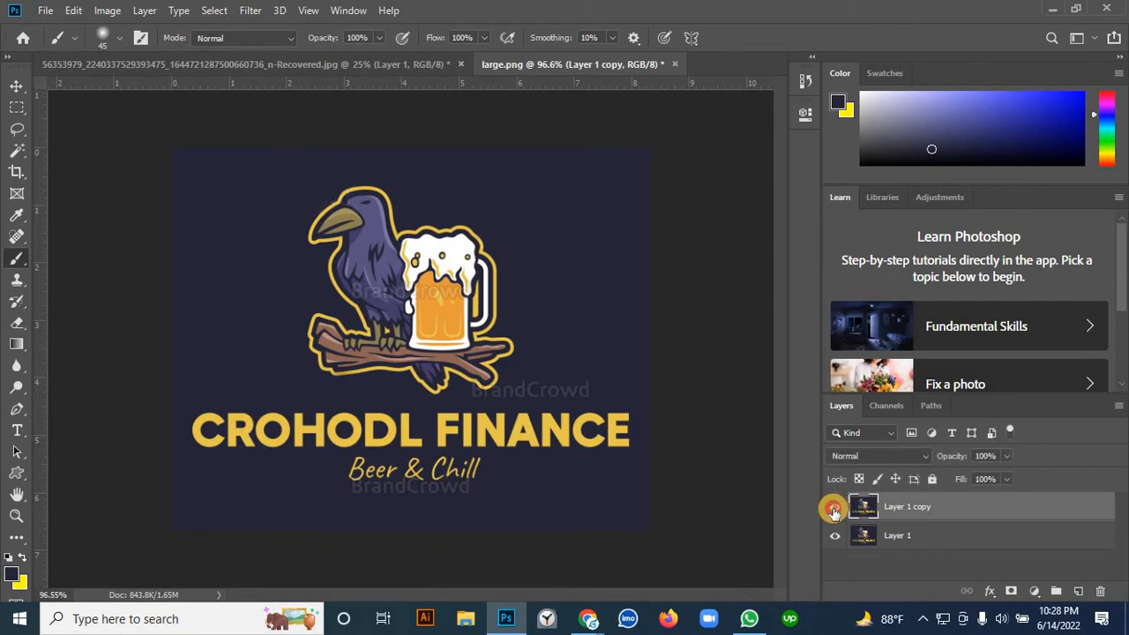
left_click(835, 507)
left_click(835, 508)
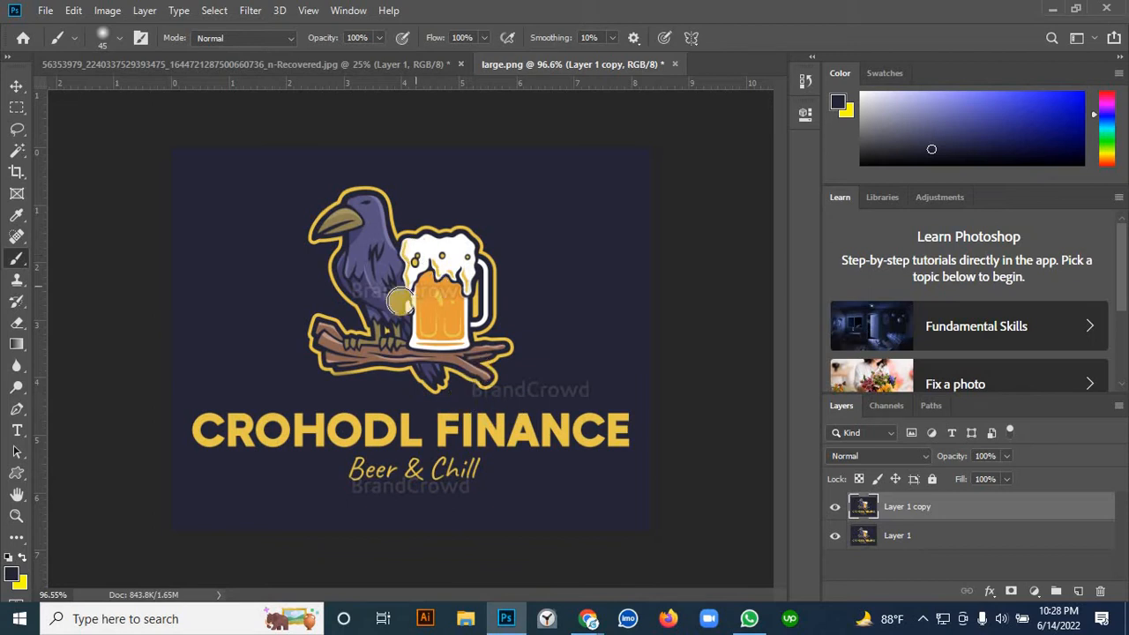
- Start a Pen path beside the tagline's watermark and trace it along the underside of "Chill"
scroll(459, 494, "up", 4)
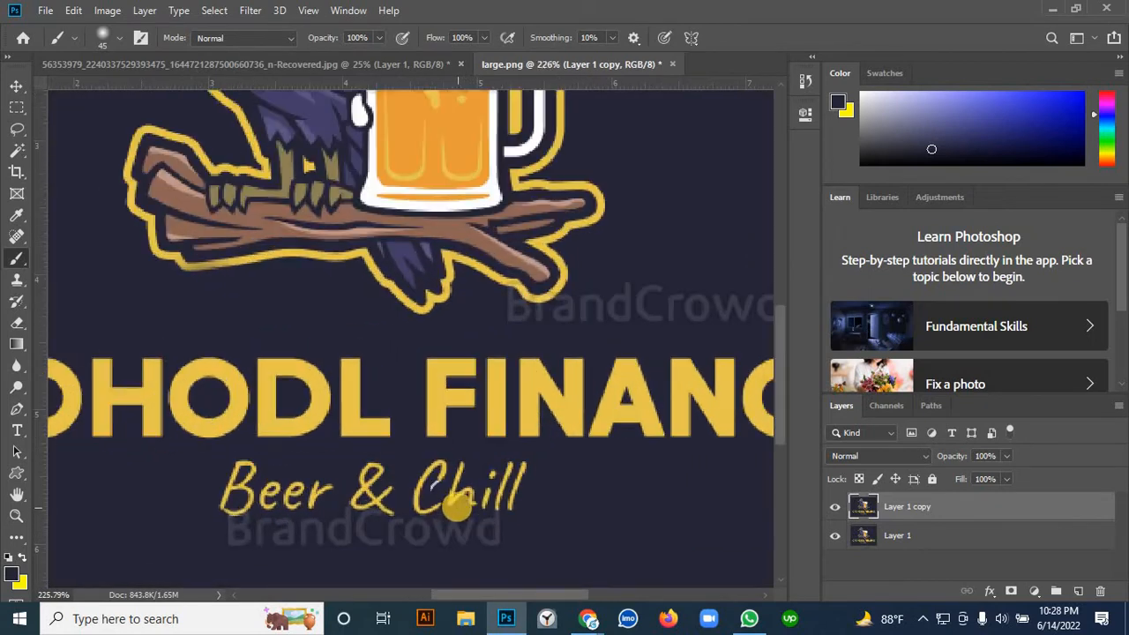
scroll(442, 328, "down", 3)
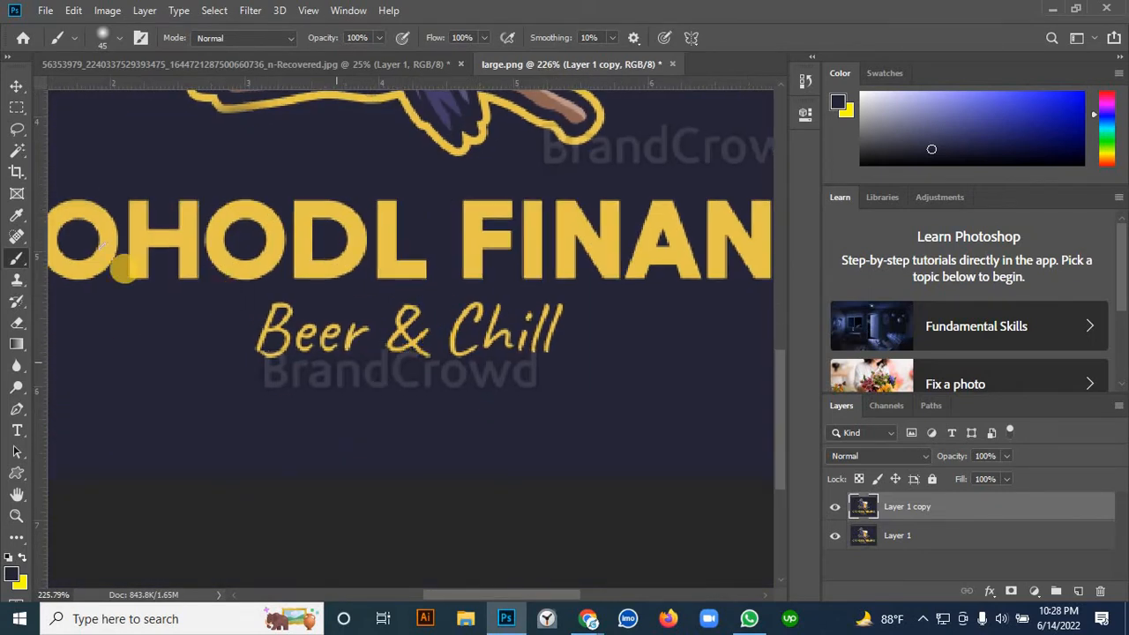
left_click(17, 408)
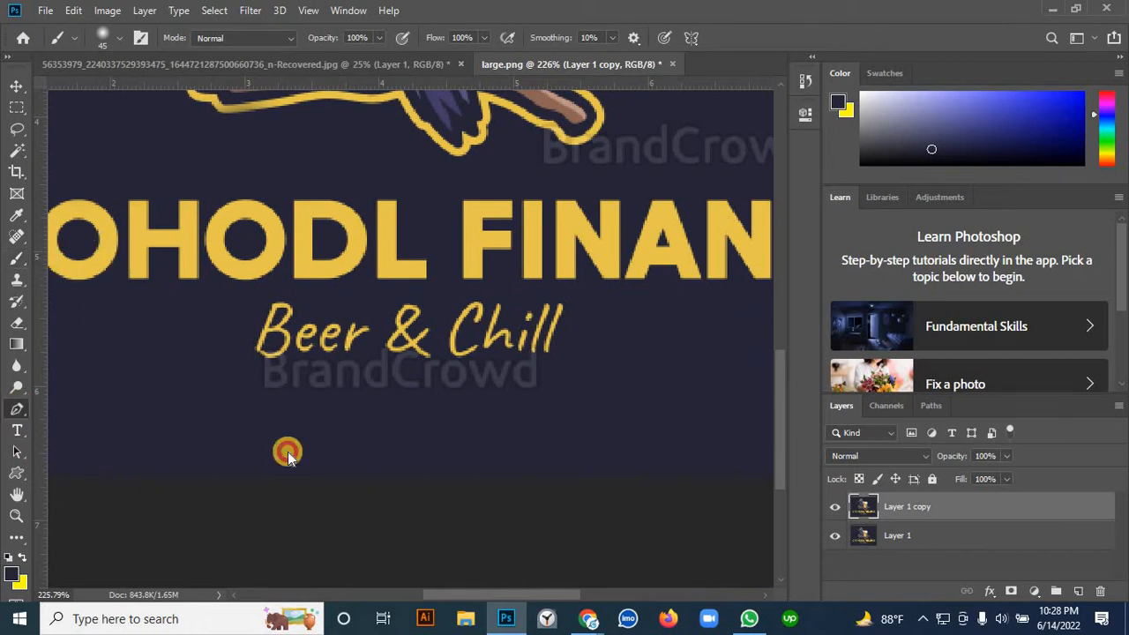
scroll(583, 365, "up", 2)
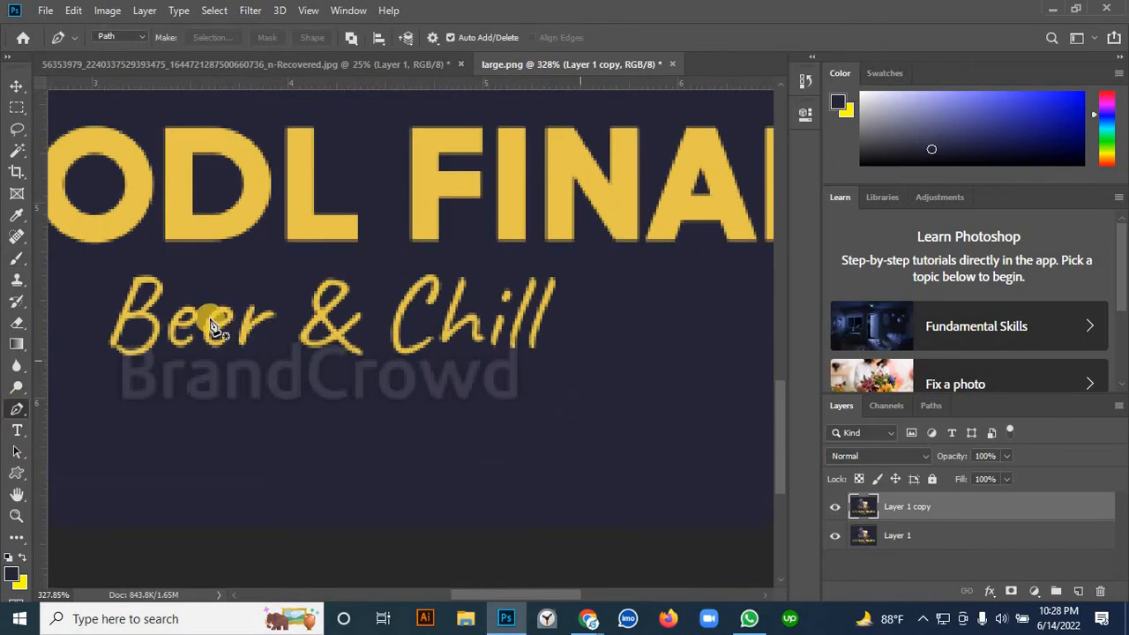
scroll(436, 361, "left", 2)
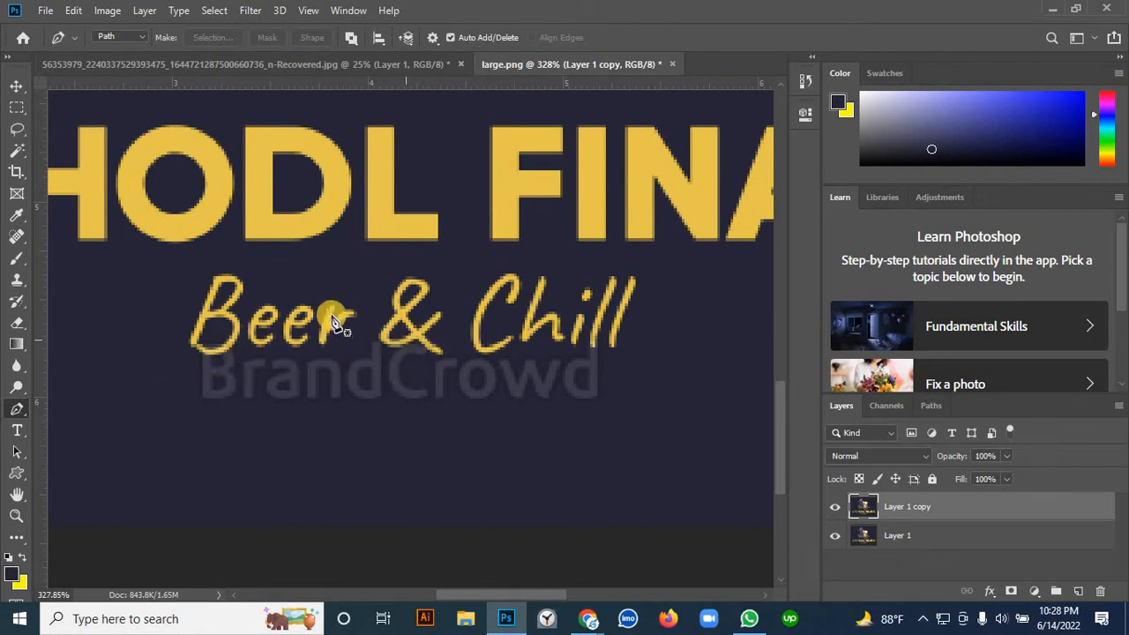
left_click(641, 378)
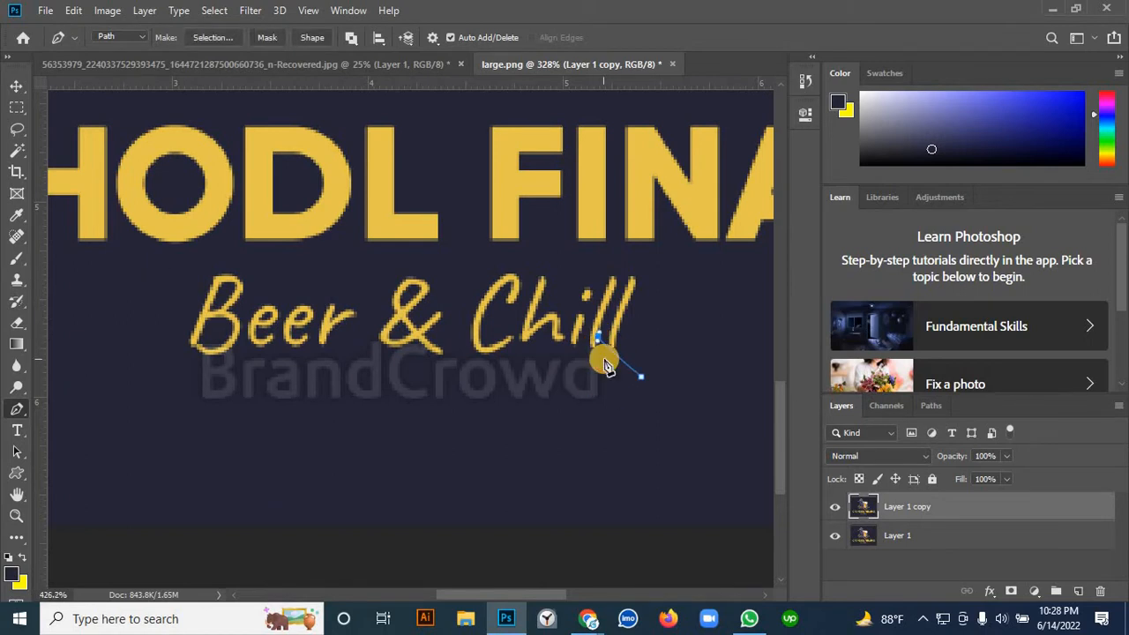
scroll(605, 366, "up", 3)
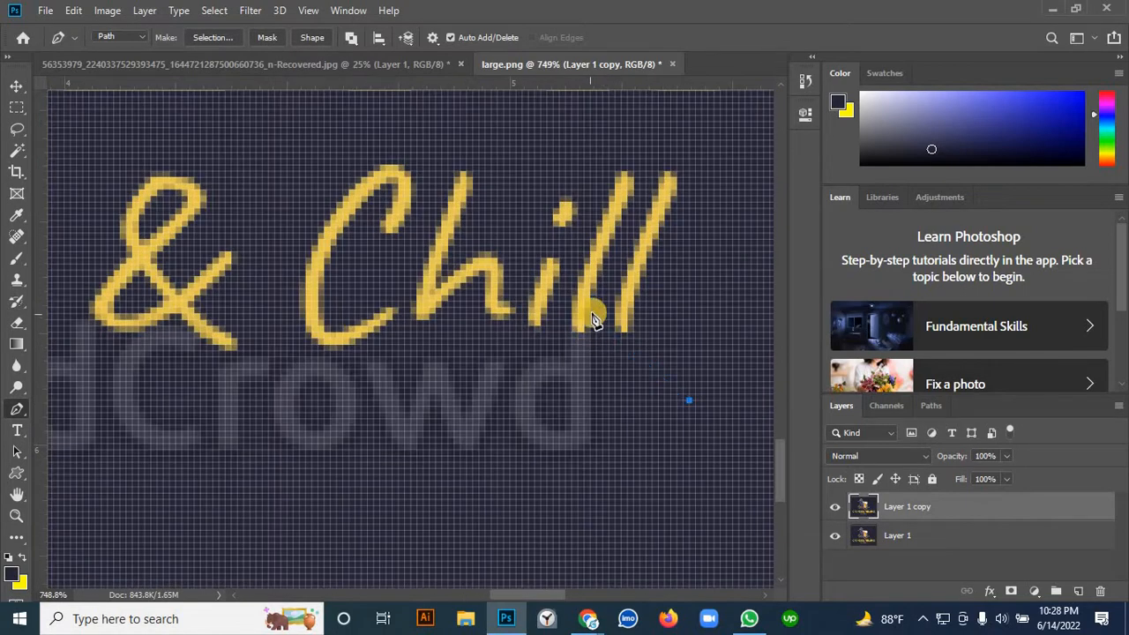
scroll(597, 321, "down", 1)
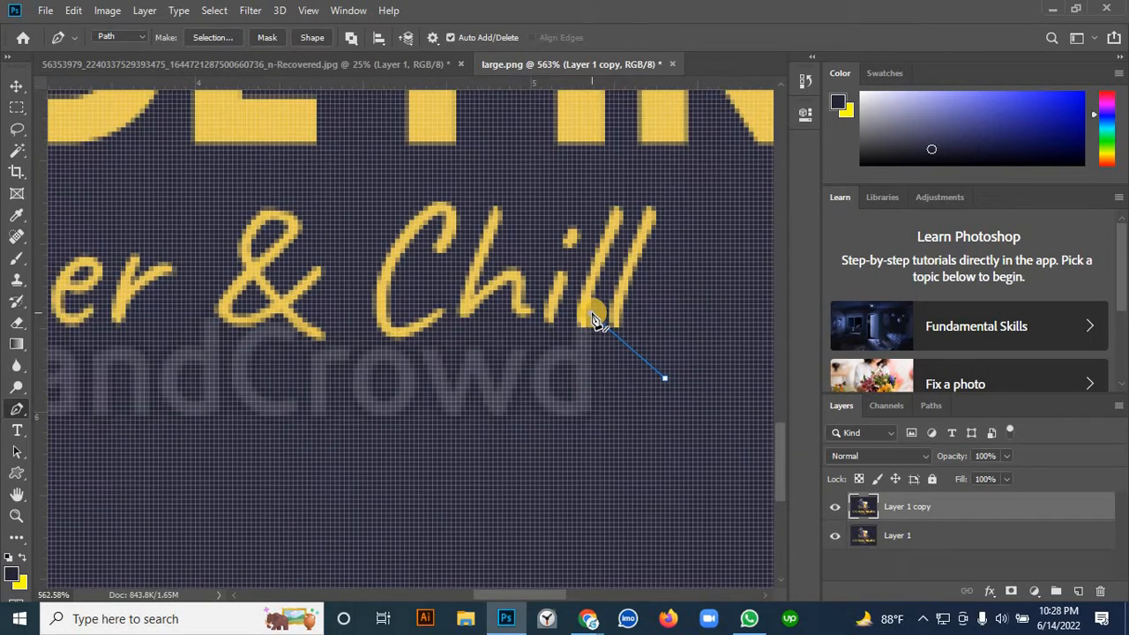
scroll(591, 332, "down", 1)
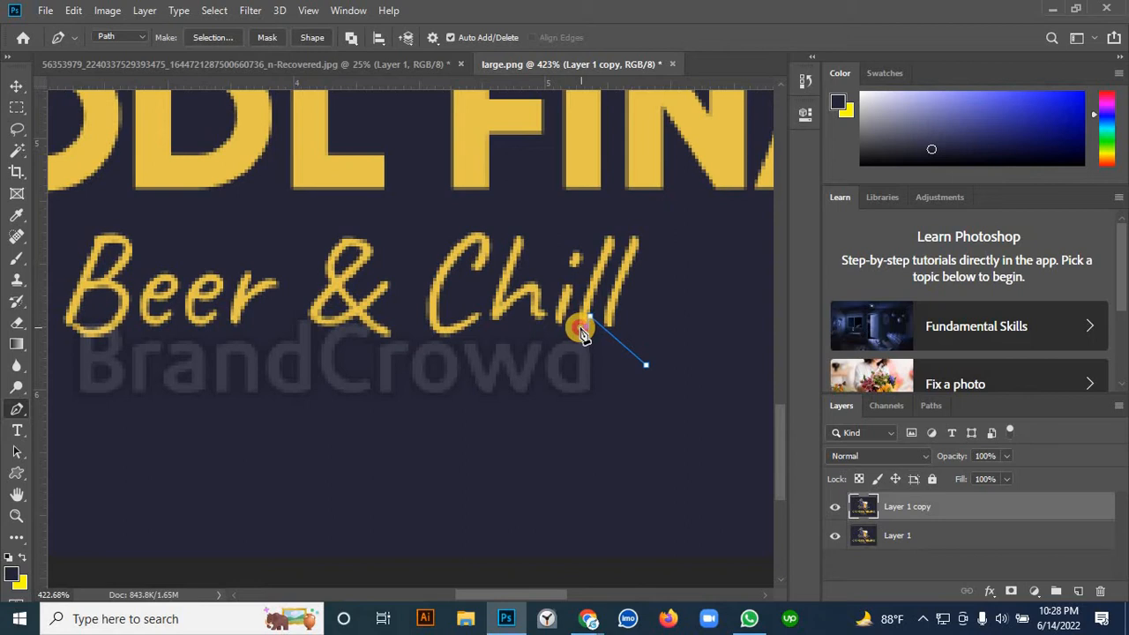
left_click(582, 328)
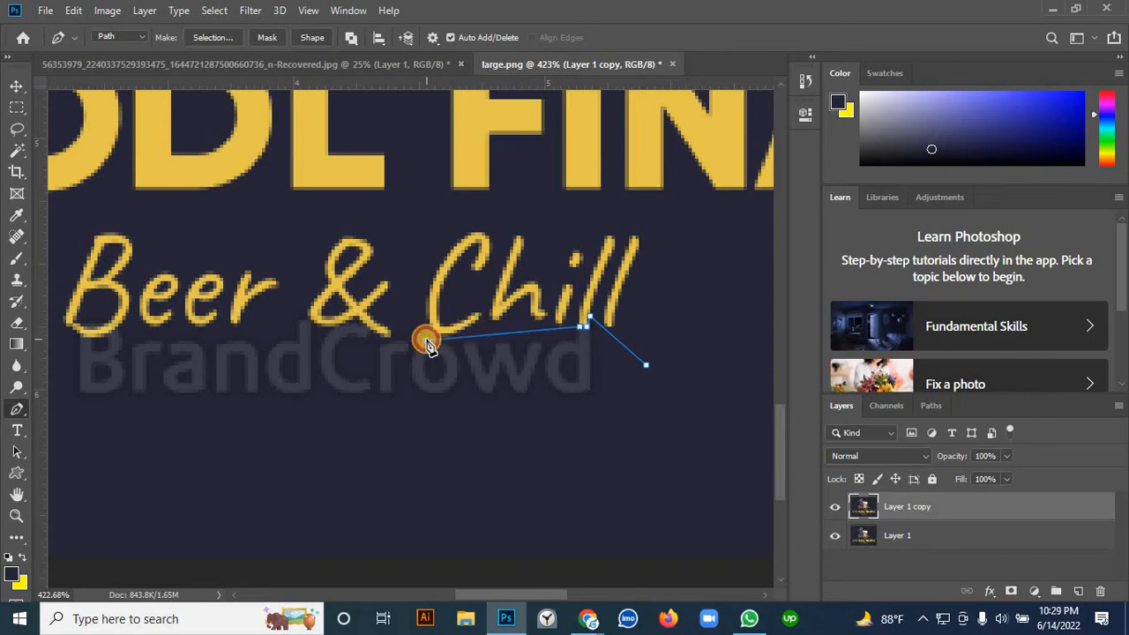
- Continue the path between the watermark and the tagline, following the lower edges of "&" and "eer"
left_click(390, 330)
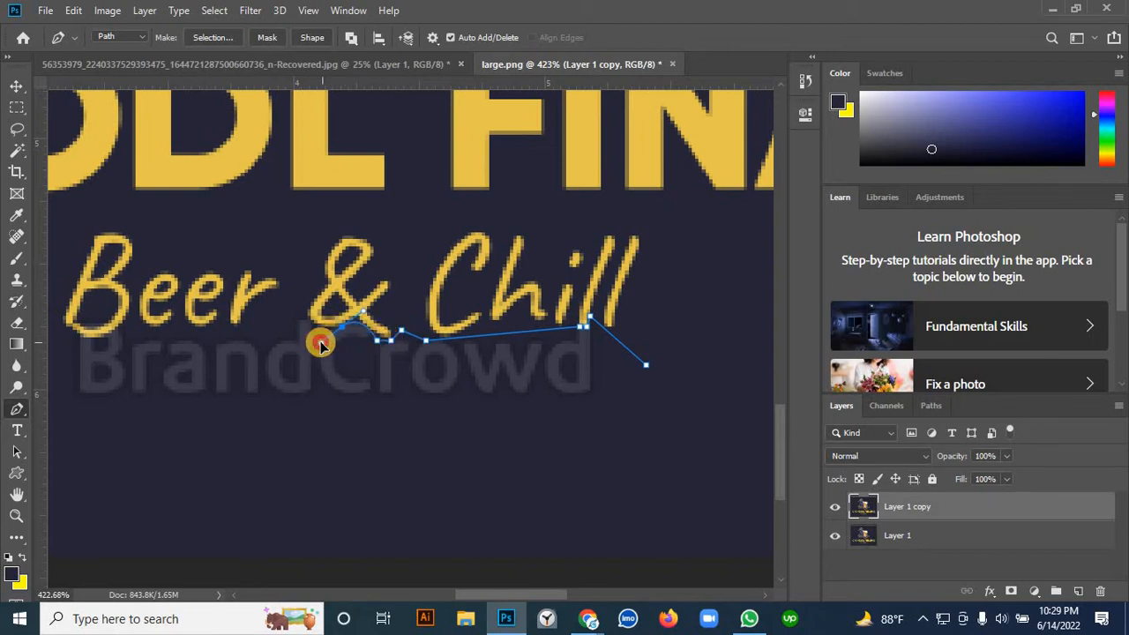
left_click(322, 342)
left_click(323, 343)
left_click_drag(321, 331, 299, 319)
left_click(300, 313)
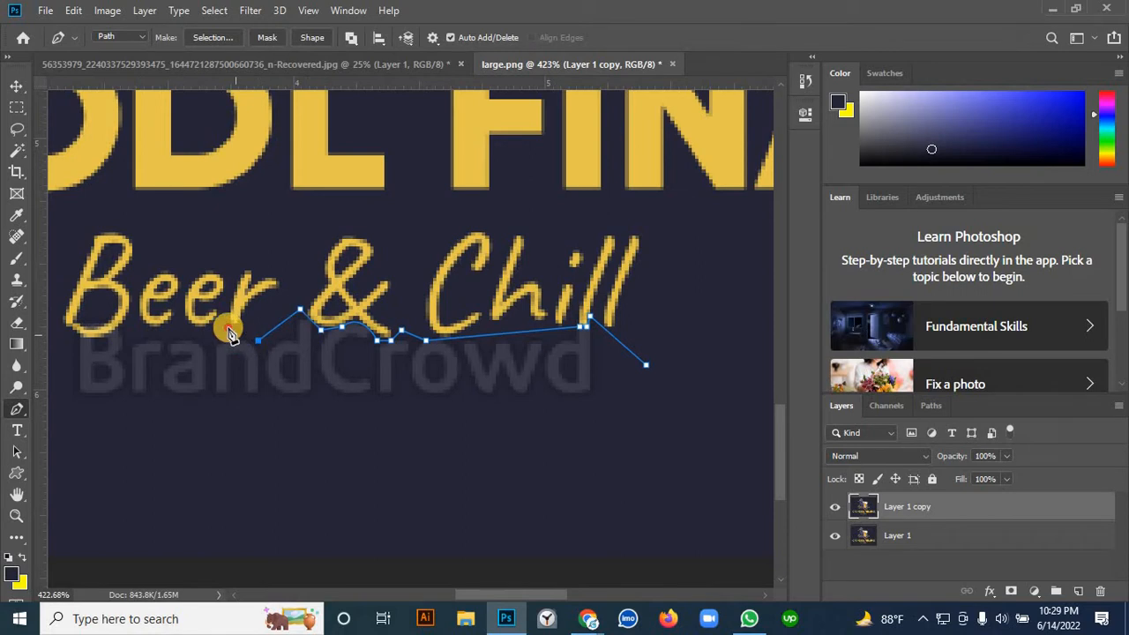
left_click(227, 328)
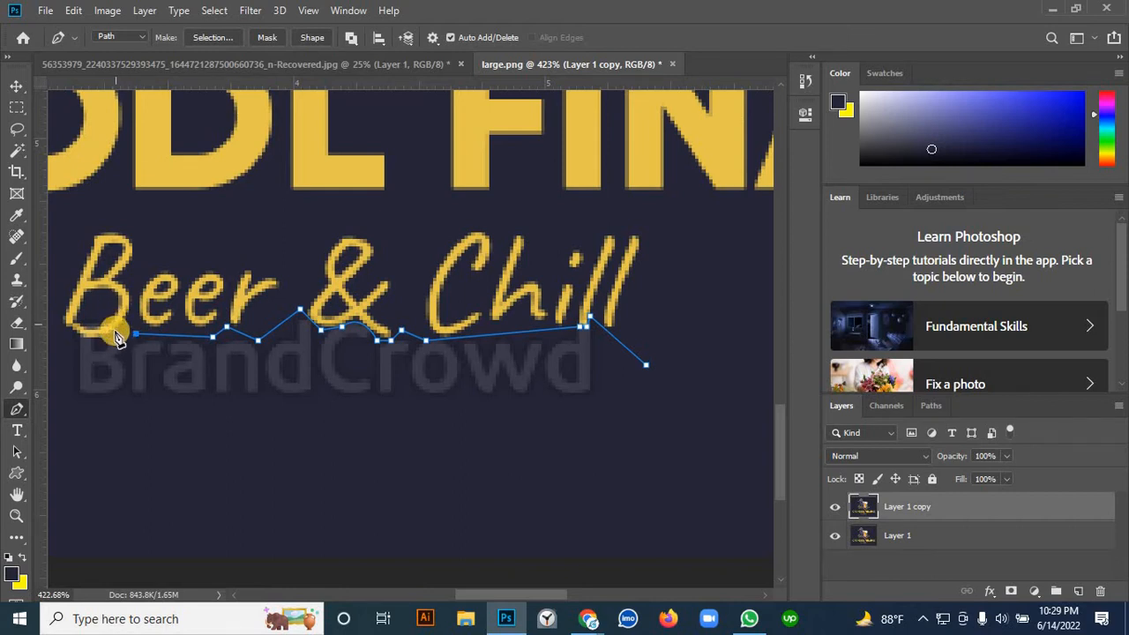
- Carry the path under the "B" and around below the watermark, close it and convert it to a selection
left_click_drag(151, 361, 344, 388)
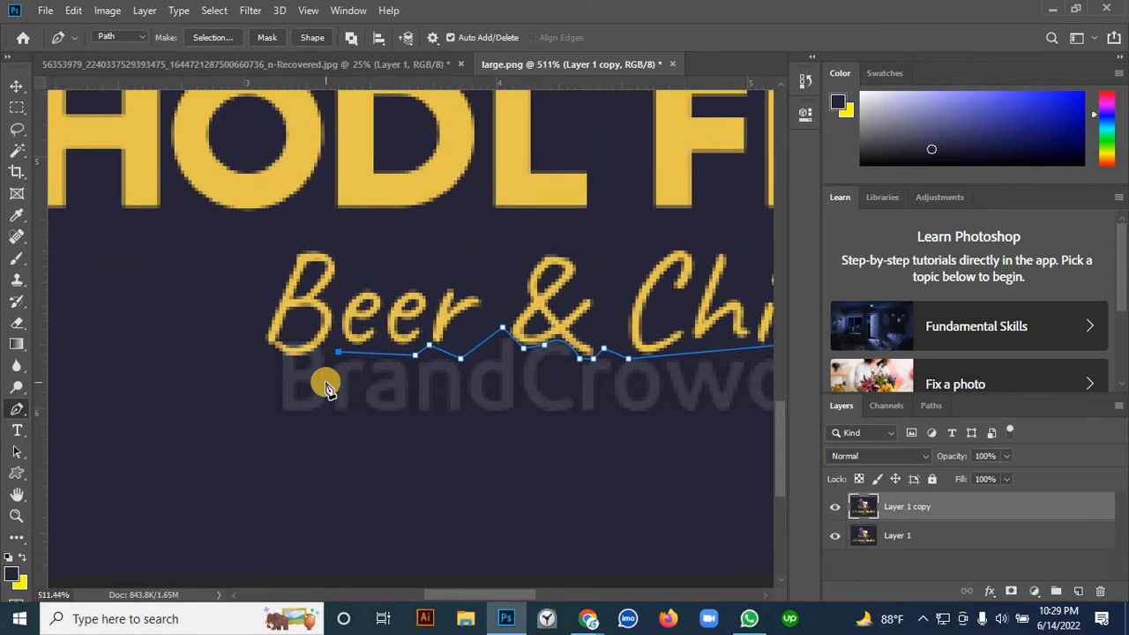
scroll(322, 348, "down", 2)
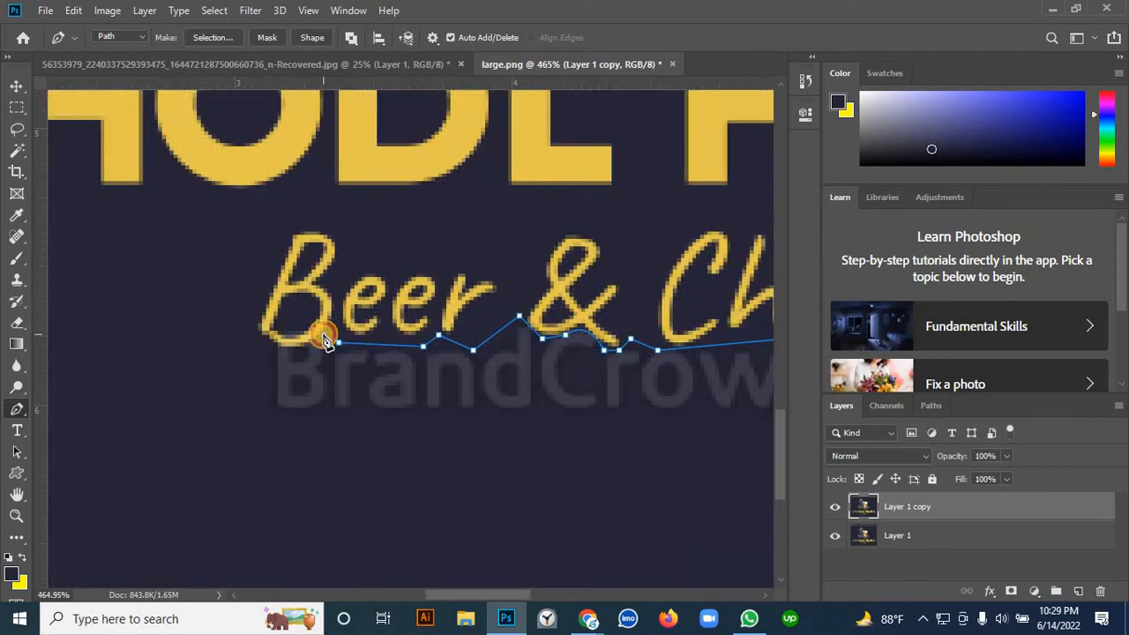
left_click(324, 339)
scroll(270, 346, "down", 2)
left_click(244, 324)
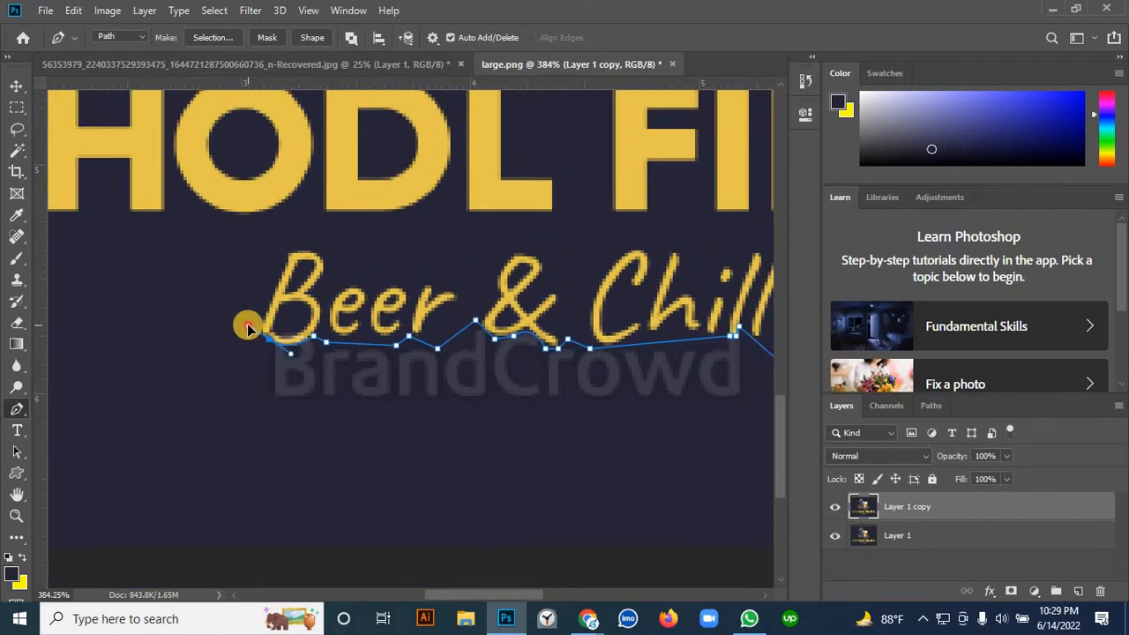
left_click_drag(237, 374, 244, 389)
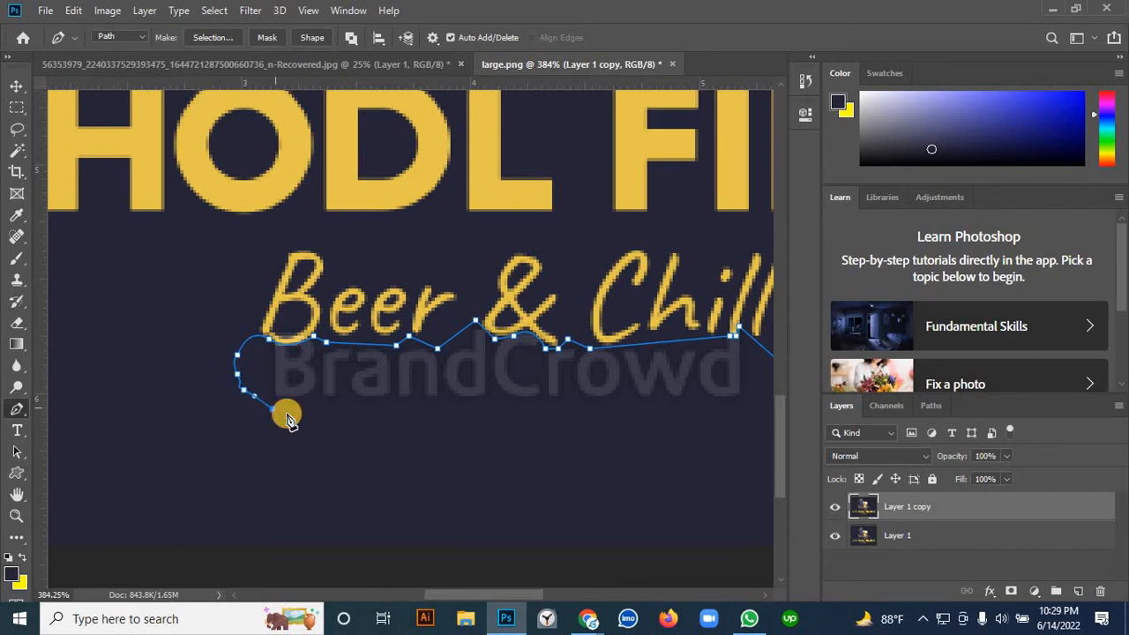
scroll(287, 418, "down", 4)
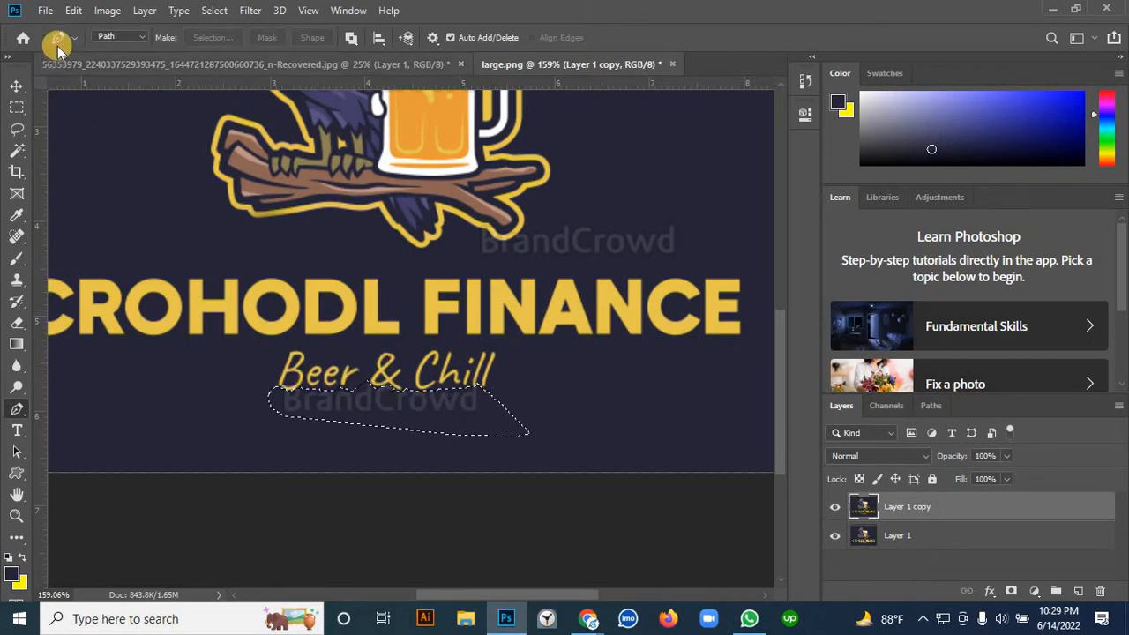
- Try to fill the selection around the tagline's watermark with Content-Aware contents in Normal mode at 100% opacity
left_click(73, 11)
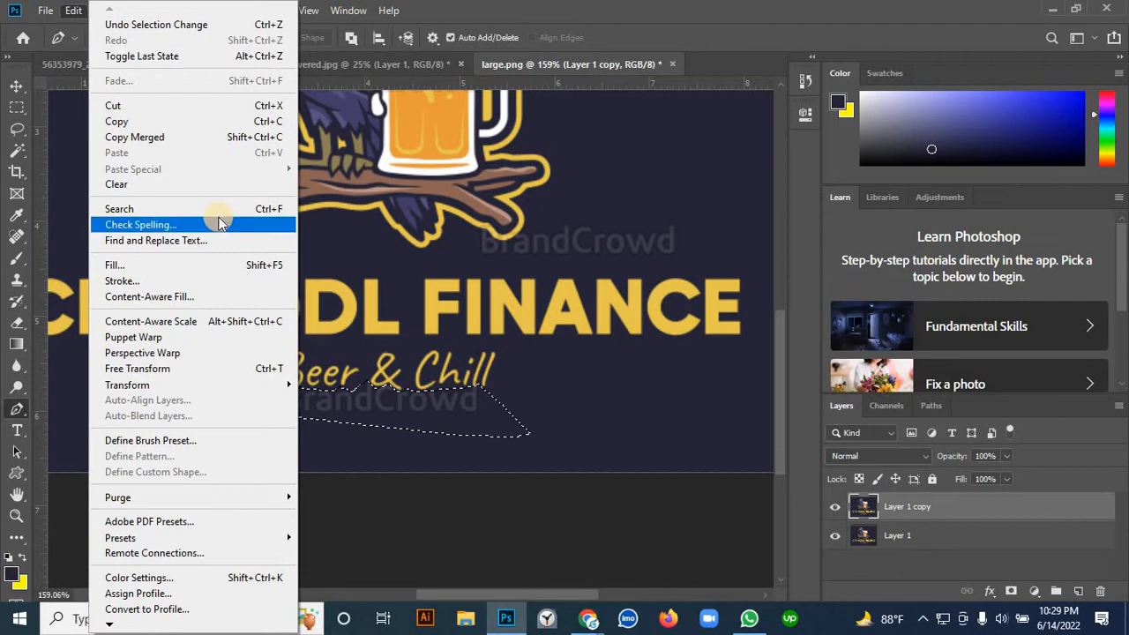
left_click(186, 266)
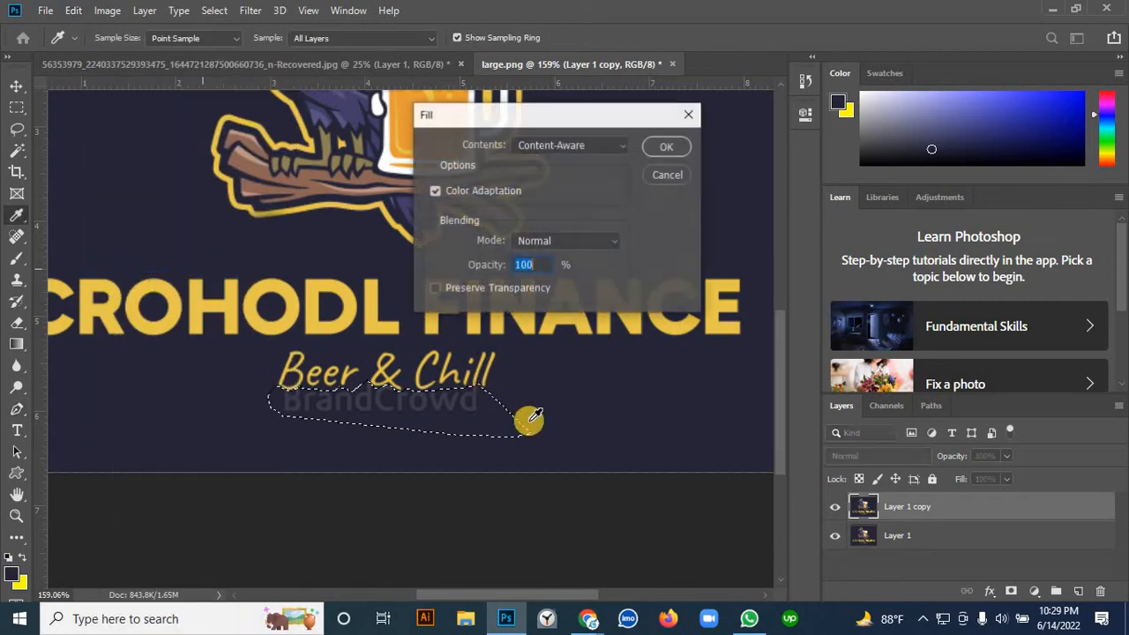
left_click(670, 146)
key("p")
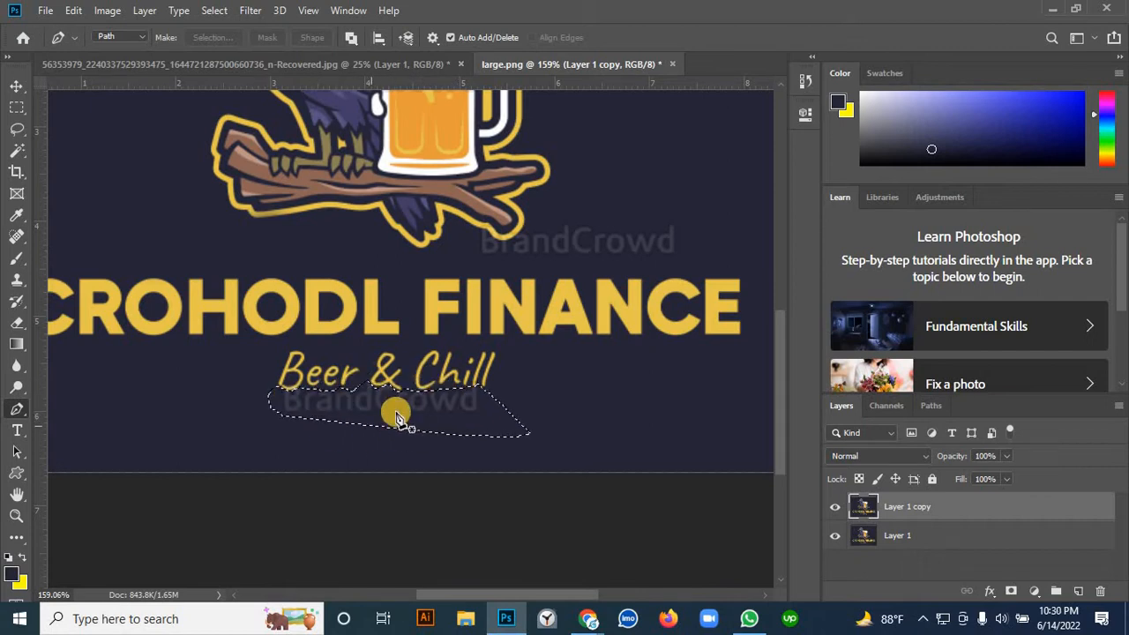
- Brush dark navy over the BrandCrowd watermark inside the selection below the tagline, and clear the selection
left_click(16, 258)
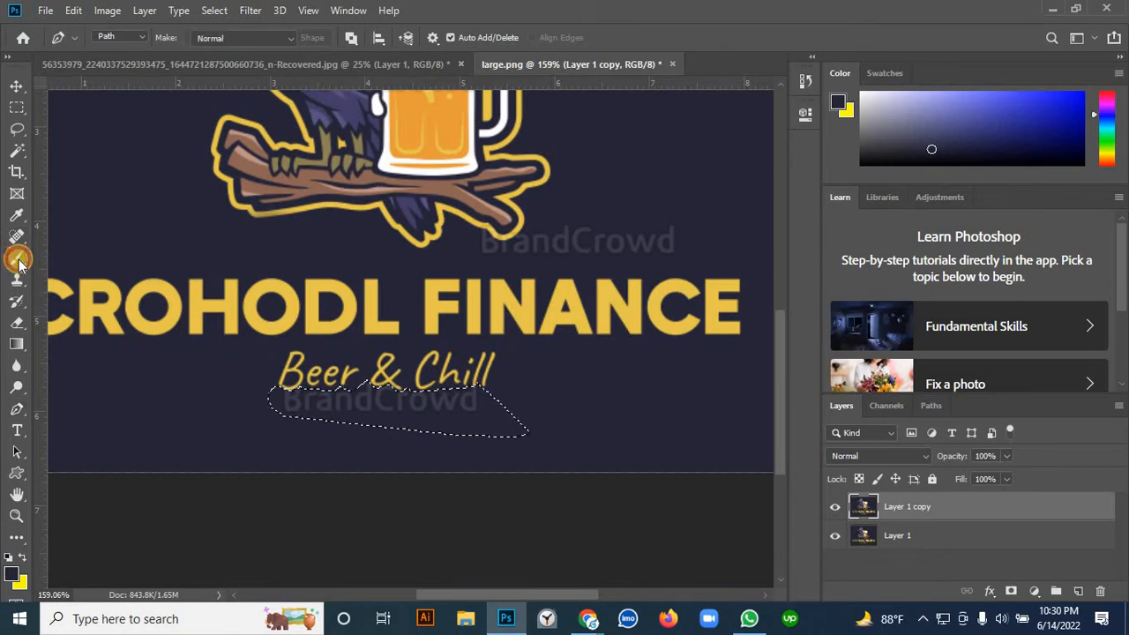
mouse_move(386, 402)
left_mouse_down()
mouse_move(365, 405)
mouse_move(656, 418)
mouse_move(310, 423)
mouse_move(431, 396)
left_mouse_up()
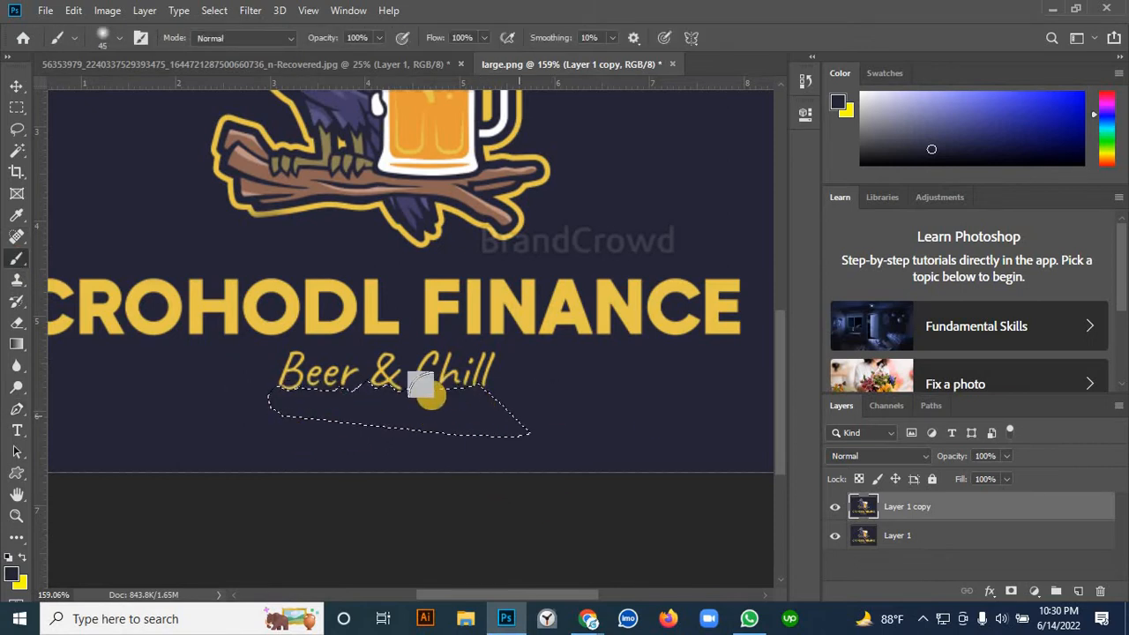
mouse_move(351, 406)
left_mouse_down()
mouse_move(521, 396)
mouse_move(462, 420)
mouse_move(597, 398)
mouse_move(487, 385)
mouse_move(585, 420)
left_mouse_up()
key("ctrl+shift+s")
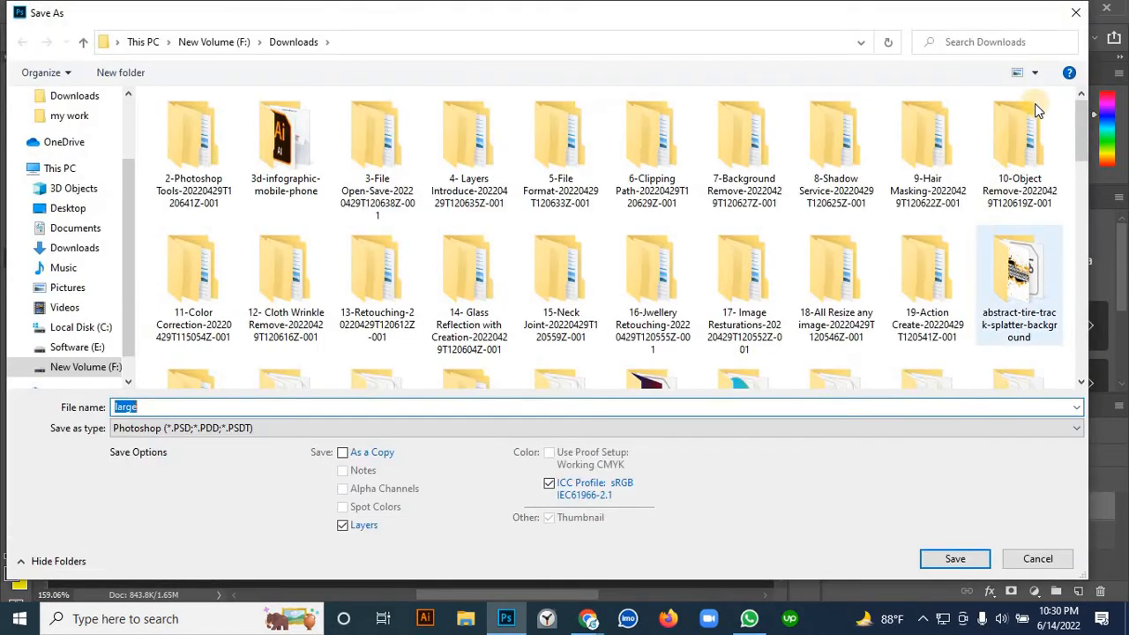
left_click(1070, 11)
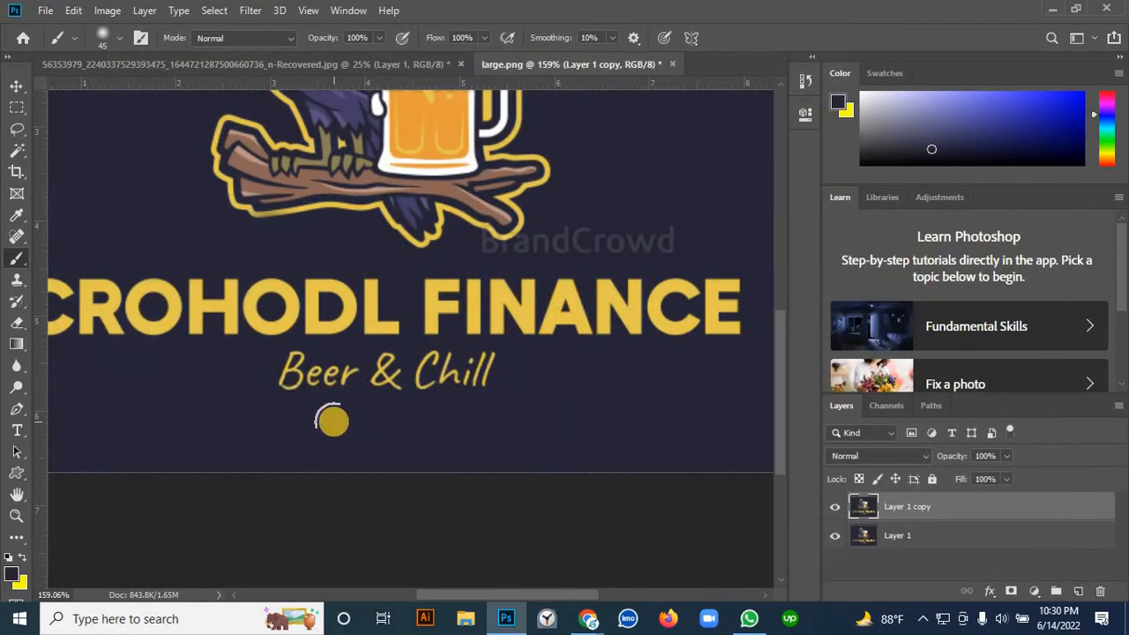
- Examine the retouched area under "Beer & Chill" and the watermark between the branch and "FINANCE"
scroll(331, 422, "down", 2)
scroll(349, 508, "up", 10)
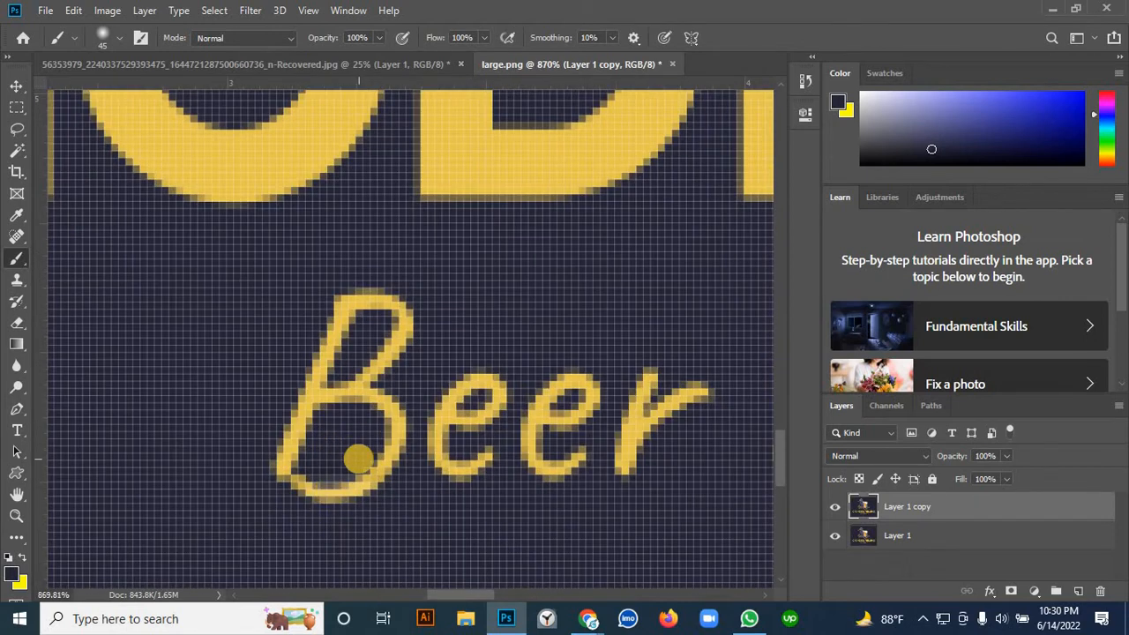
scroll(357, 458, "down", 12)
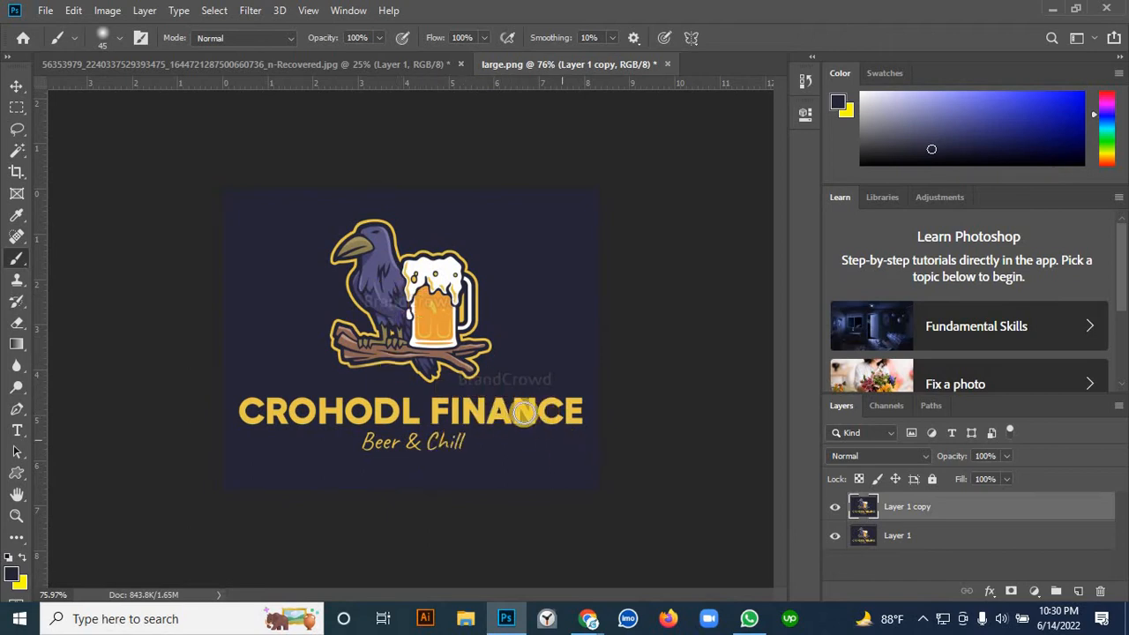
scroll(521, 379, "up", 2)
scroll(521, 379, "up", 3)
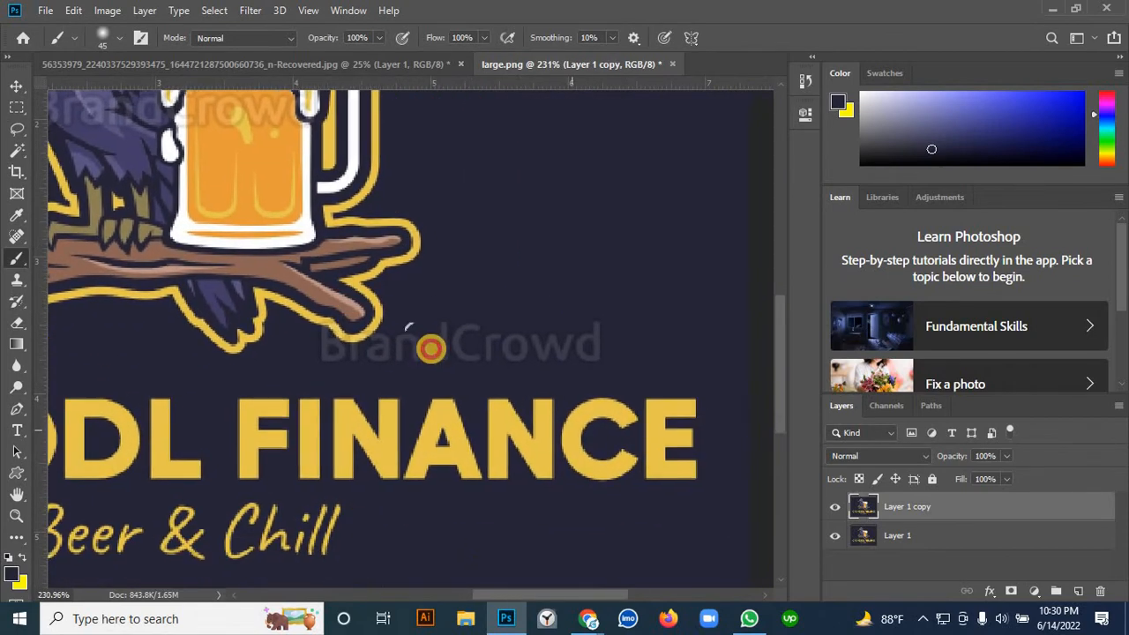
key("alt+space")
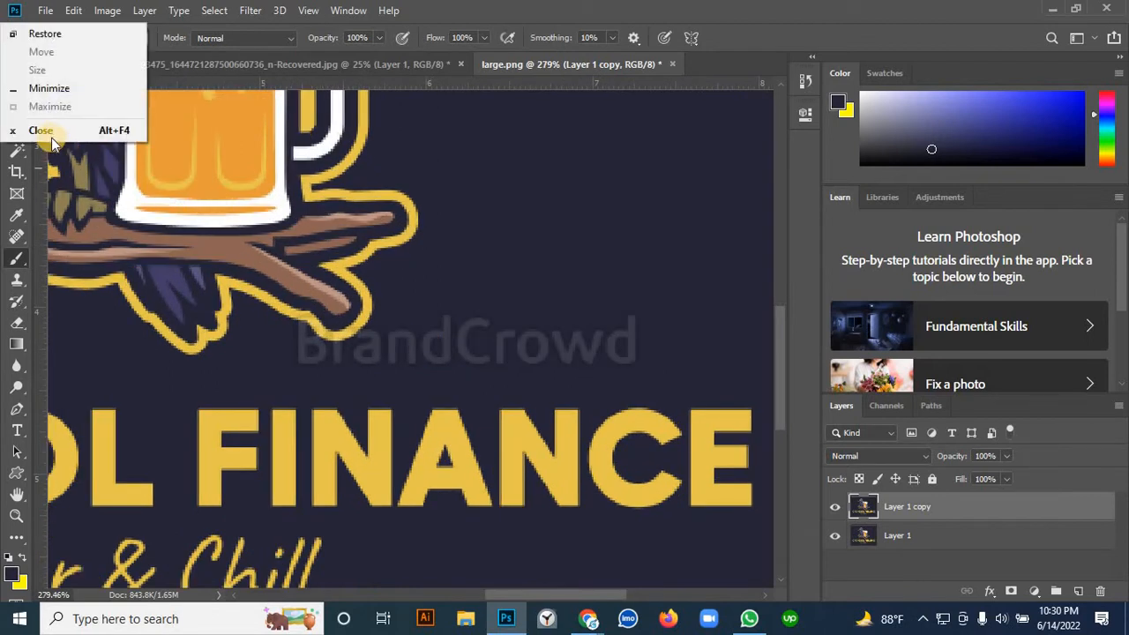
left_click(45, 131)
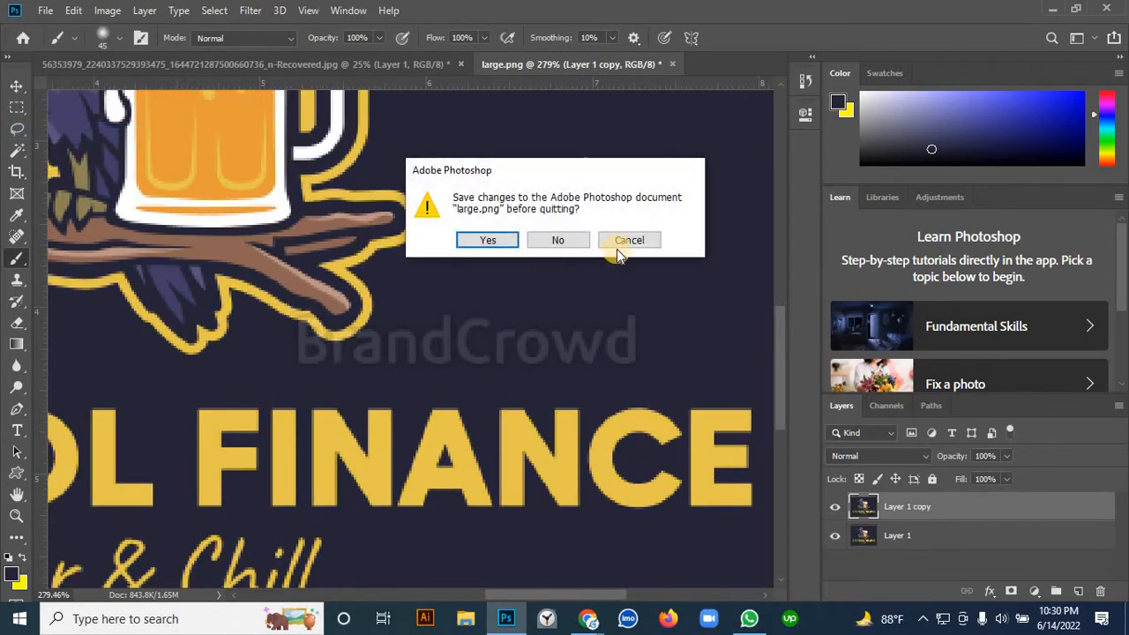
left_click(622, 244)
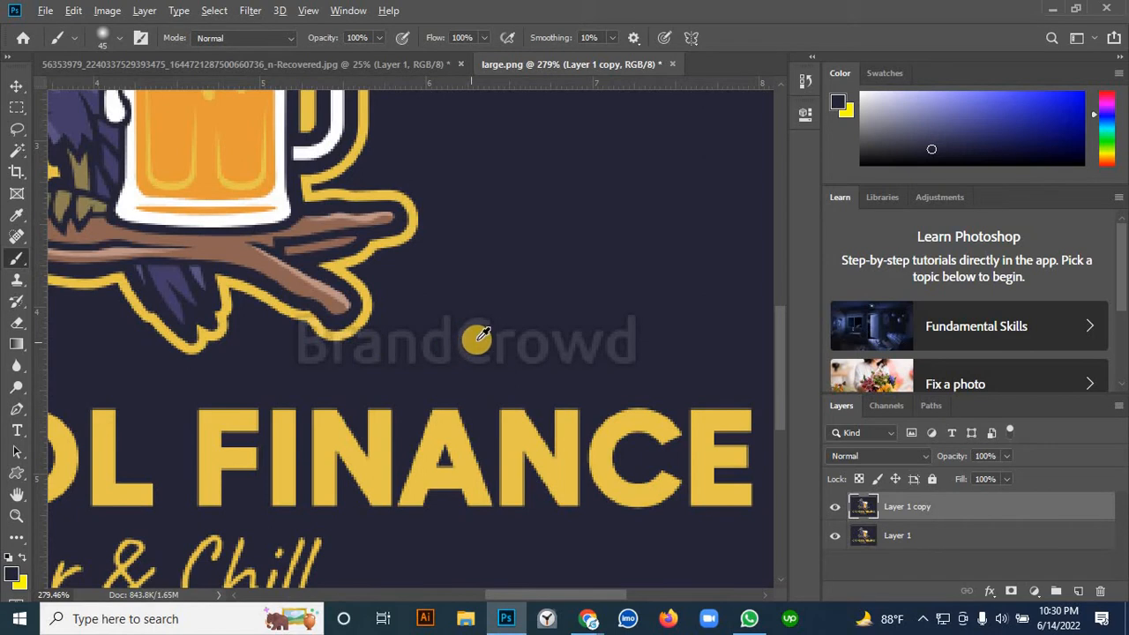
- Start a Pen tool path before the watermark's "B" and curve it along the outer edge of the yellow outline around the lower branch tip
scroll(477, 335, "up", 5)
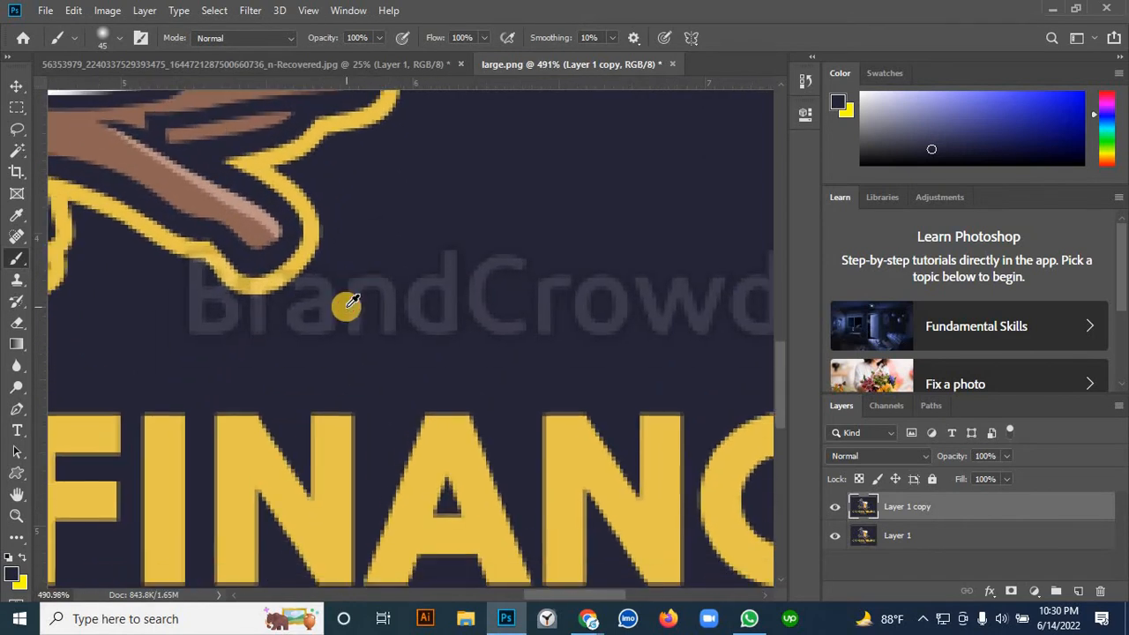
scroll(346, 305, "down", 5)
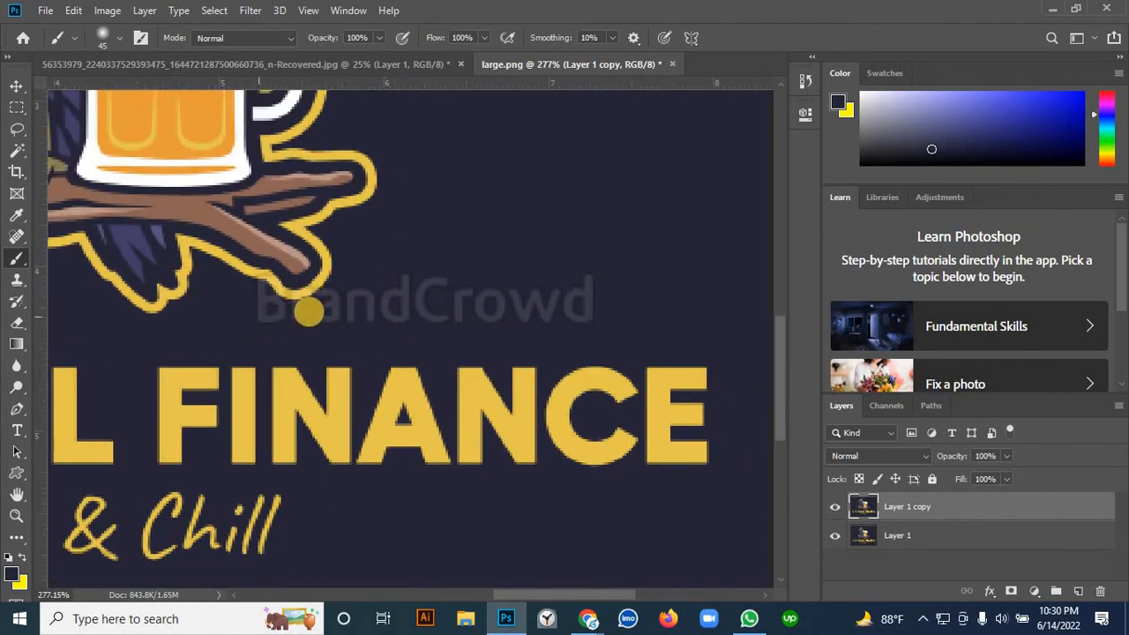
scroll(294, 298, "up", 3)
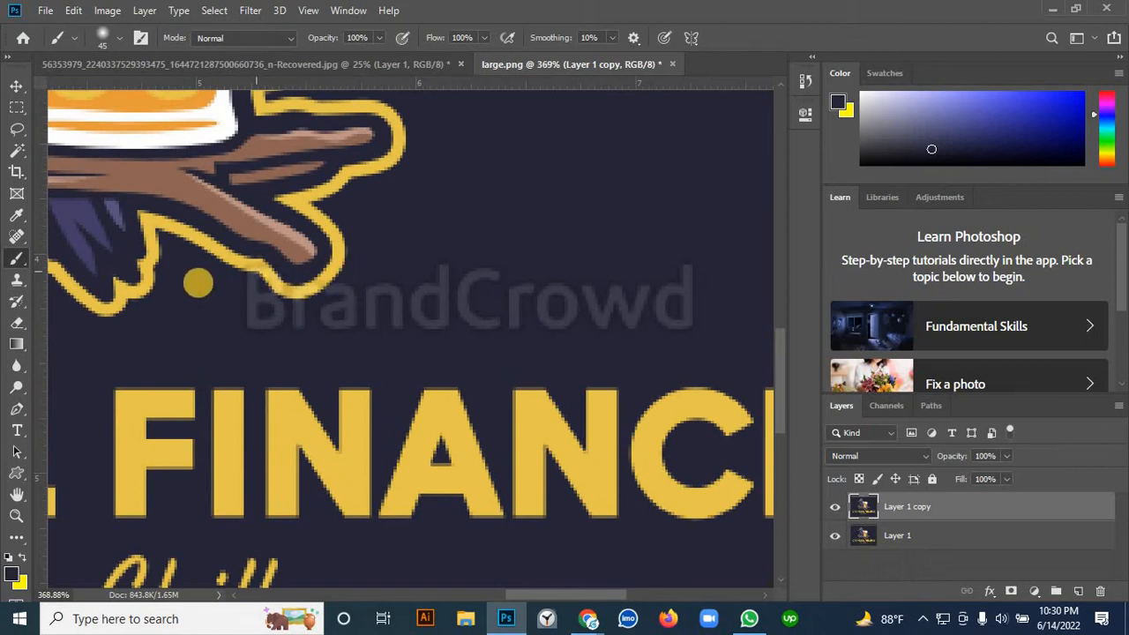
left_click(17, 86)
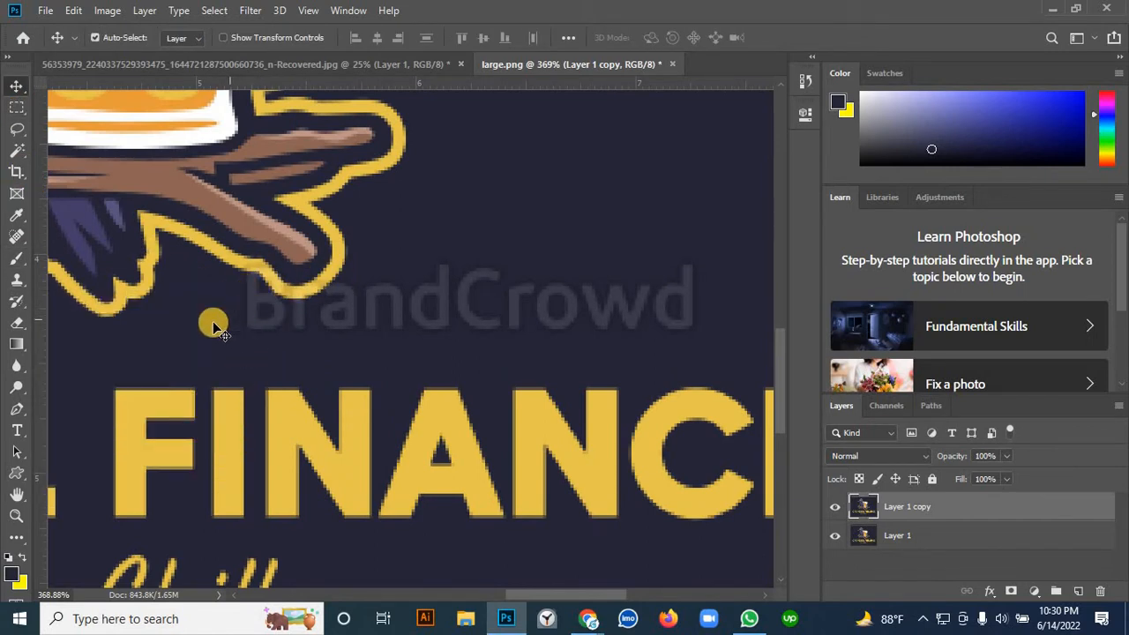
left_click(18, 409)
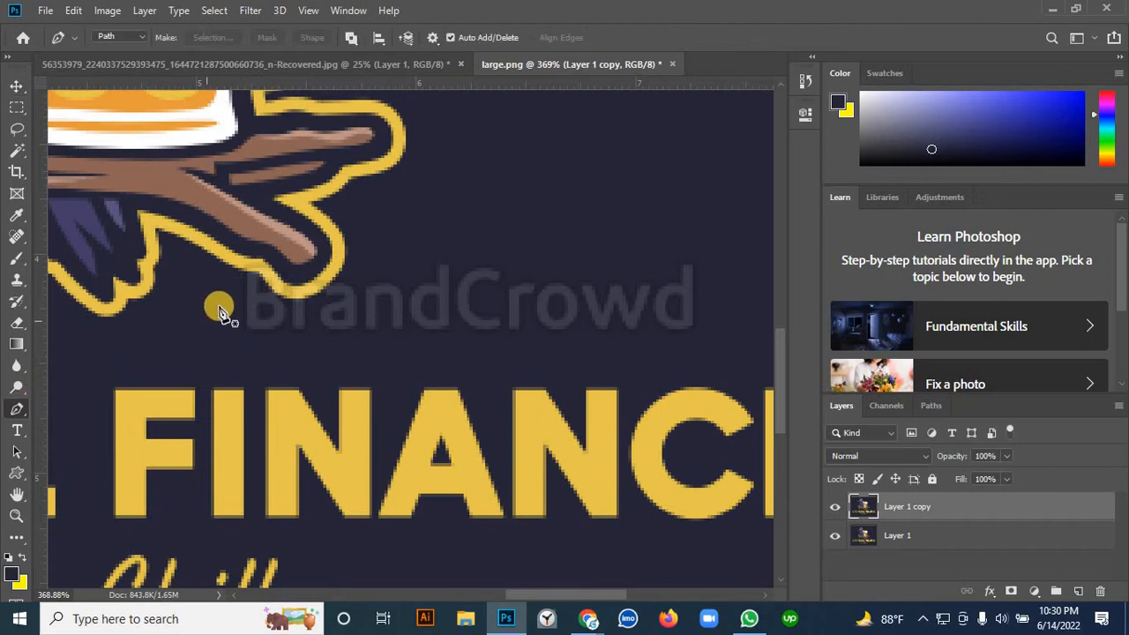
scroll(221, 302, "up", 3)
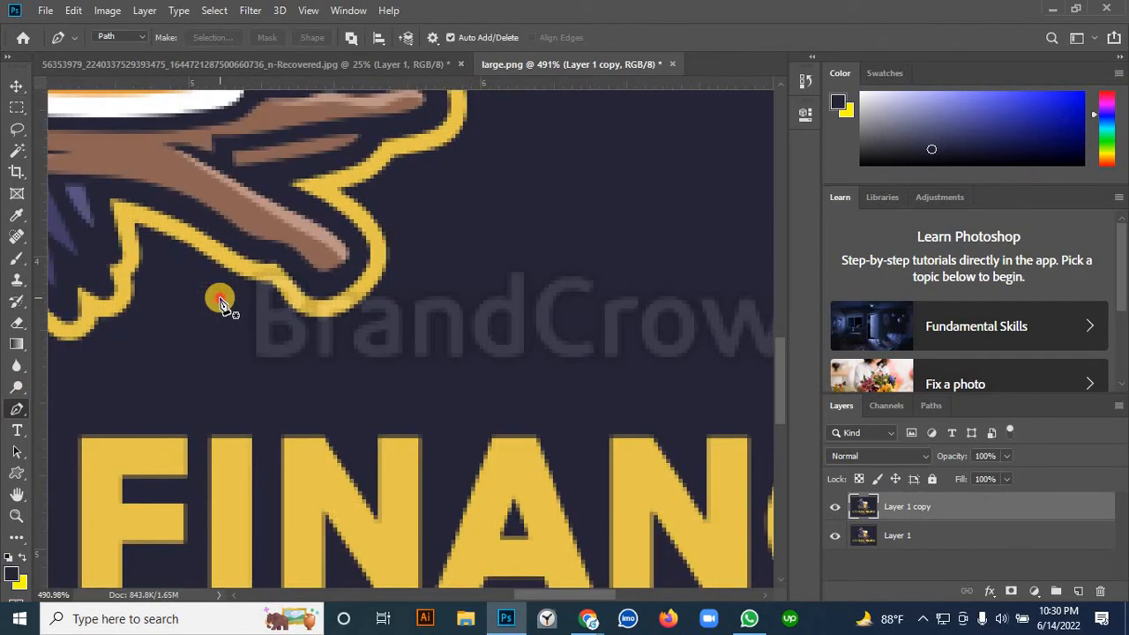
left_click(219, 297)
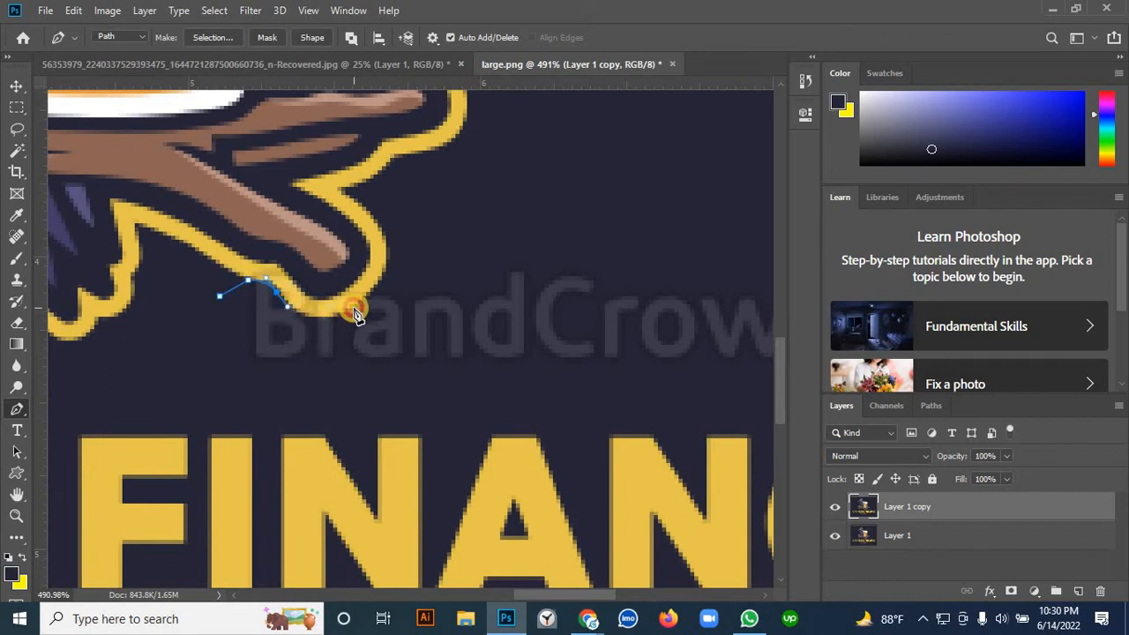
left_click_drag(354, 310, 391, 291)
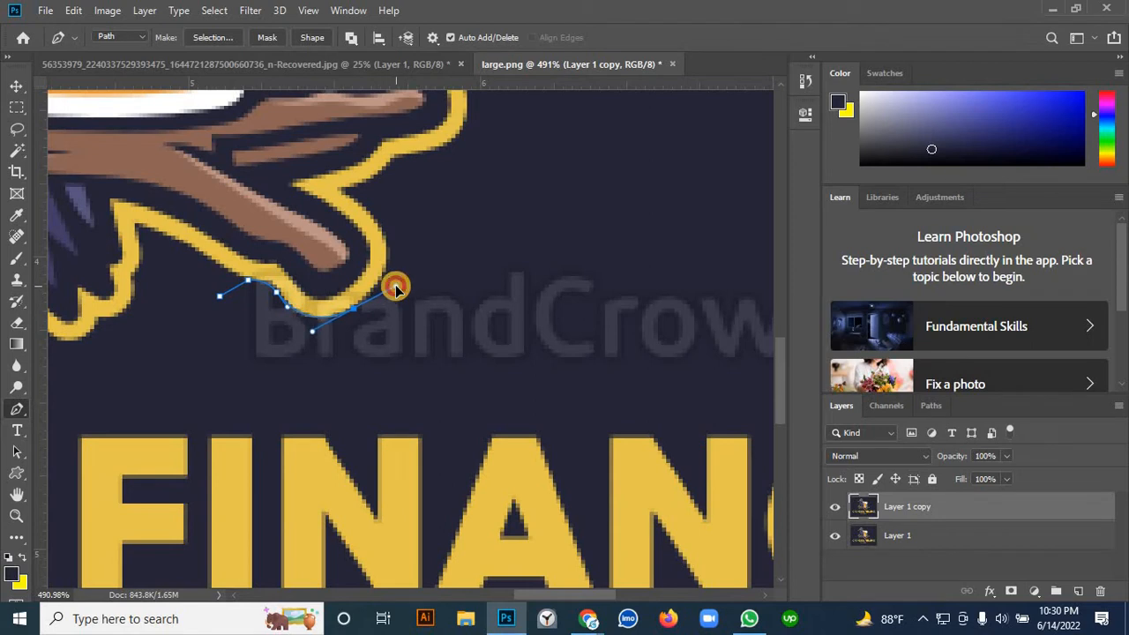
left_click(353, 311)
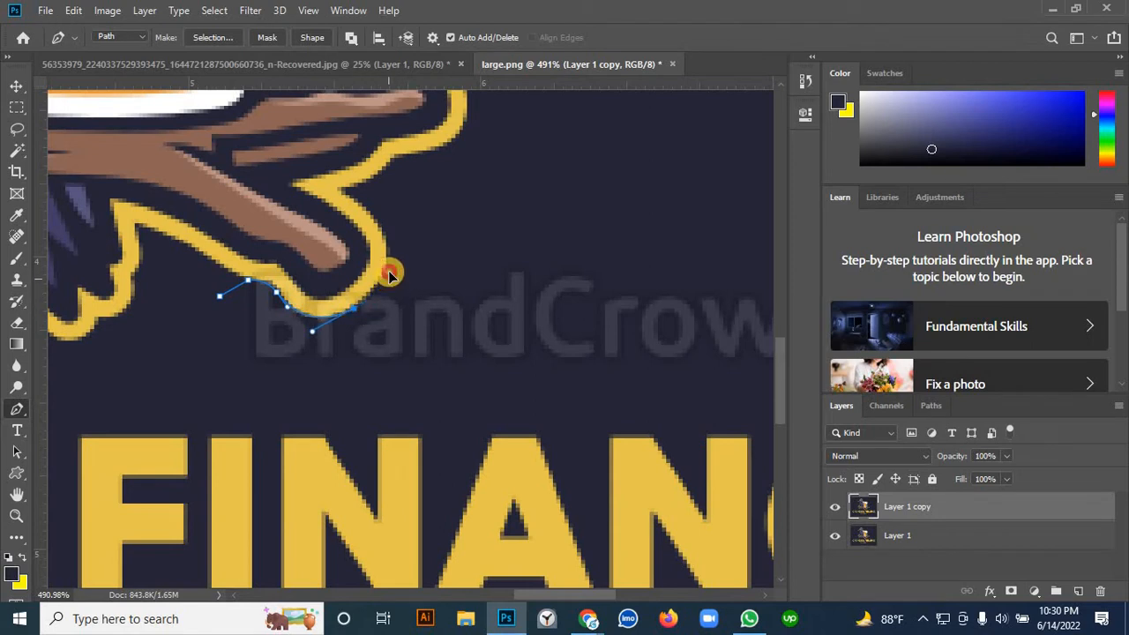
left_click_drag(386, 279, 404, 267)
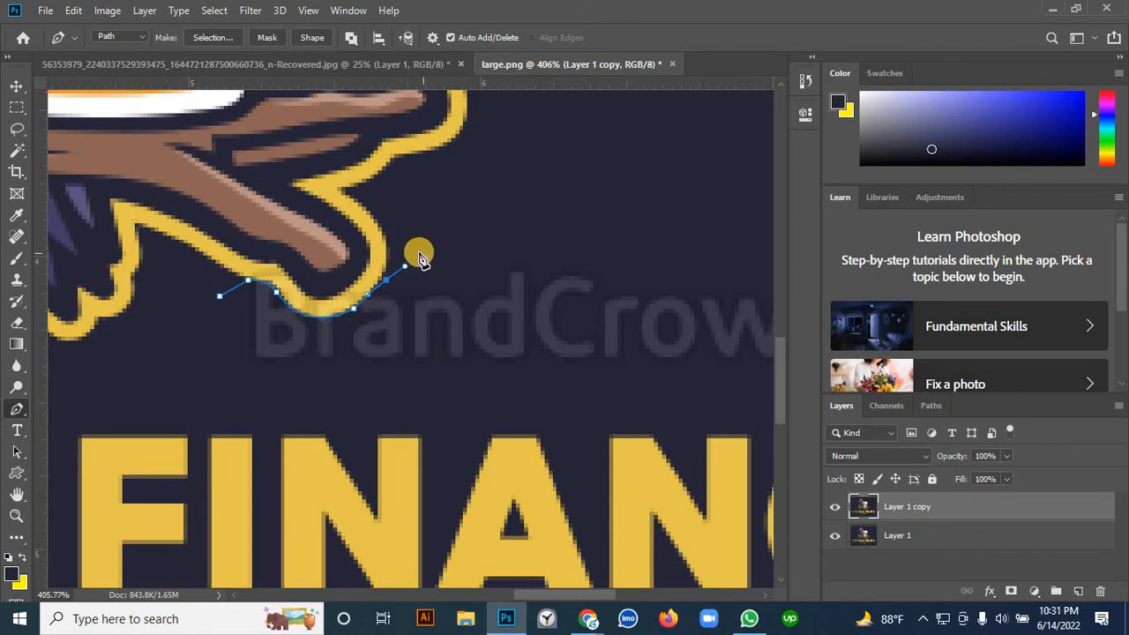
- Carry the path around the watermark above "FINANCE", close it at its starting point and convert it to a selection
scroll(420, 258, "down", 5)
left_click(586, 220)
left_click(655, 260)
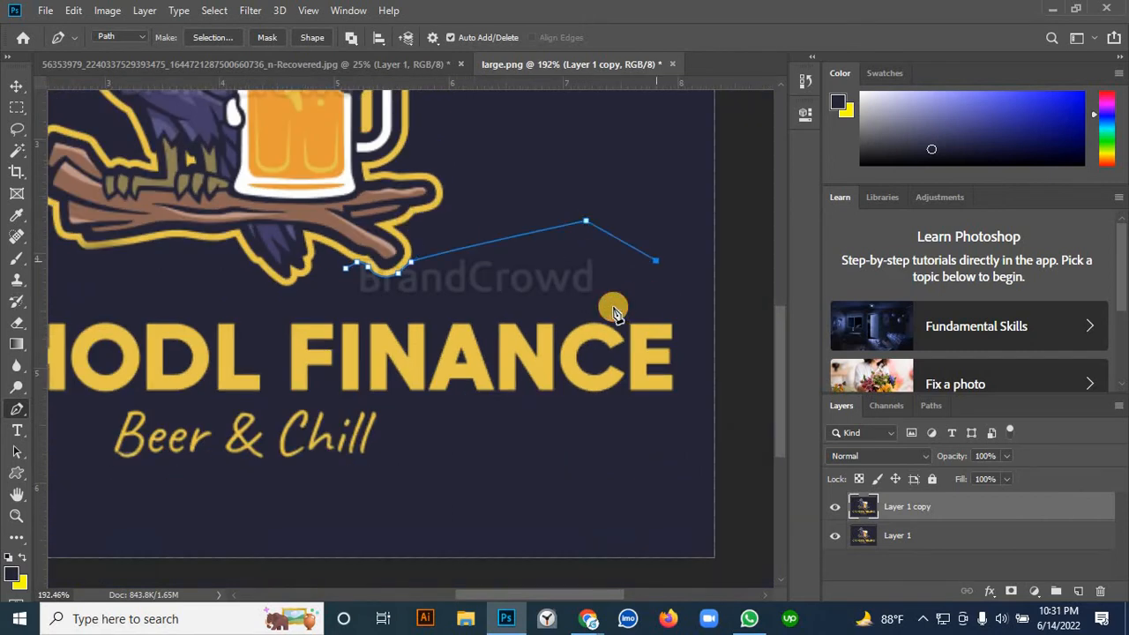
left_click(572, 306)
left_click_drag(492, 305, 469, 306)
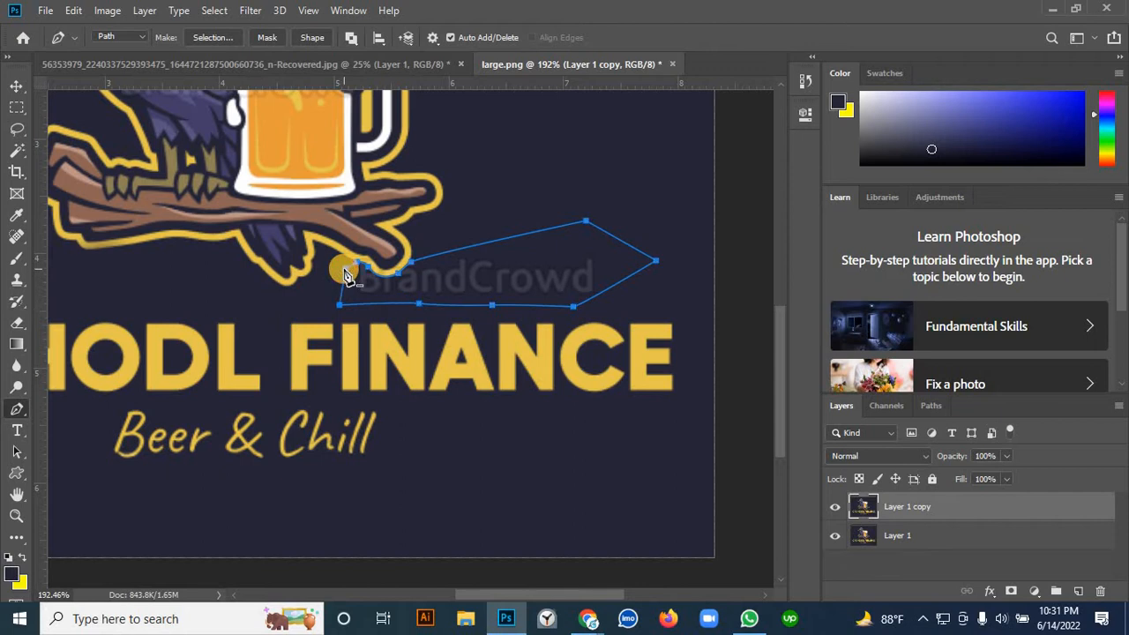
key("ctrl+Return")
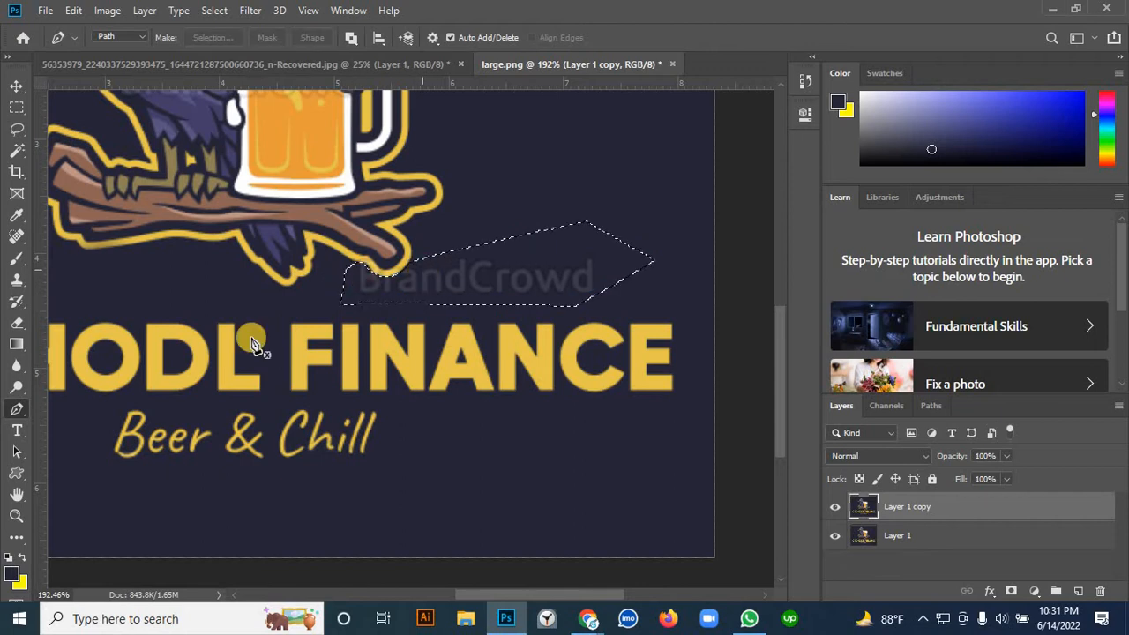
- Brush dark navy over the BrandCrowd watermark inside the selection between the branch and "FINANCE", and clear the selection
left_click(17, 258)
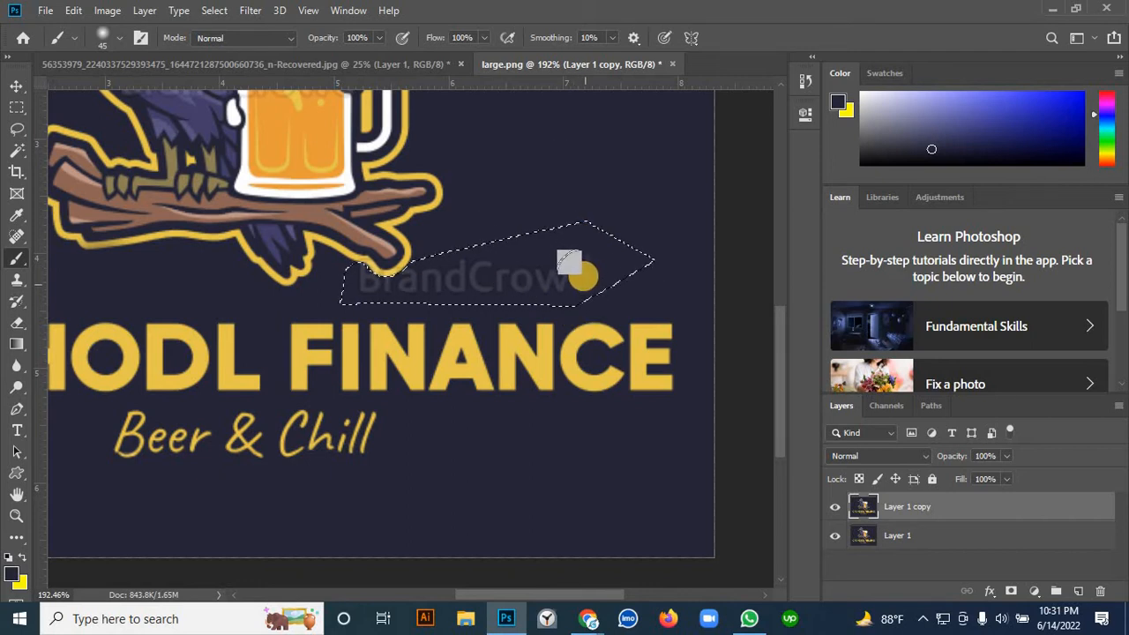
mouse_move(585, 277)
left_mouse_down()
mouse_move(329, 286)
mouse_move(630, 269)
left_mouse_up()
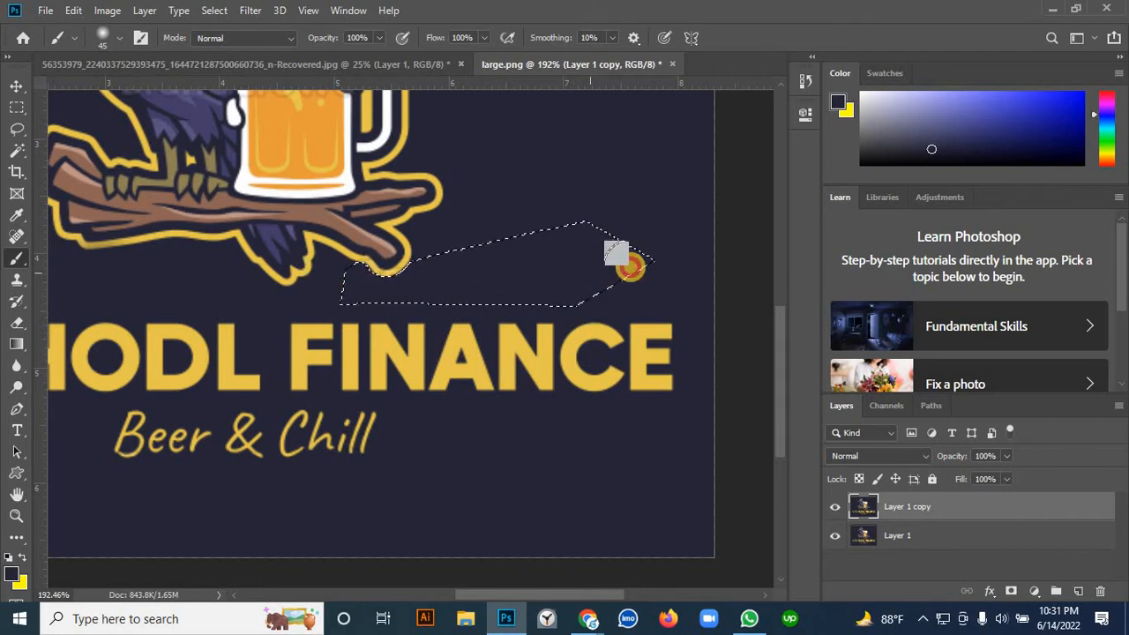
key("ctrl+d")
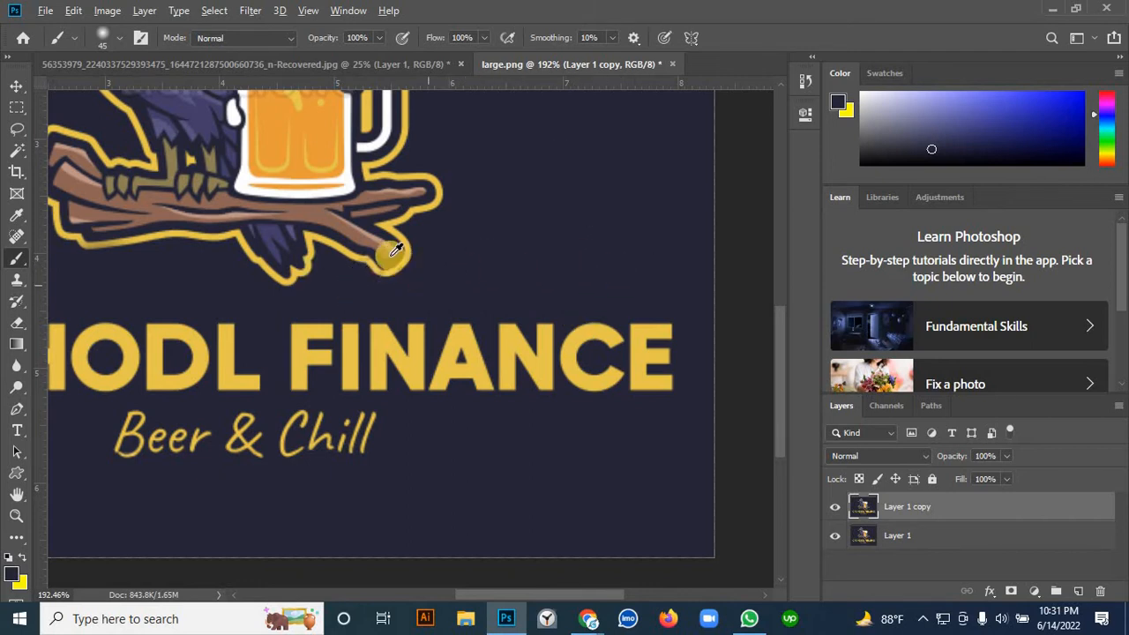
- Select the logo's yellow outline with the Magic Wand at a tolerance of 32, contiguous and anti-aliased
scroll(375, 244, "up", 3)
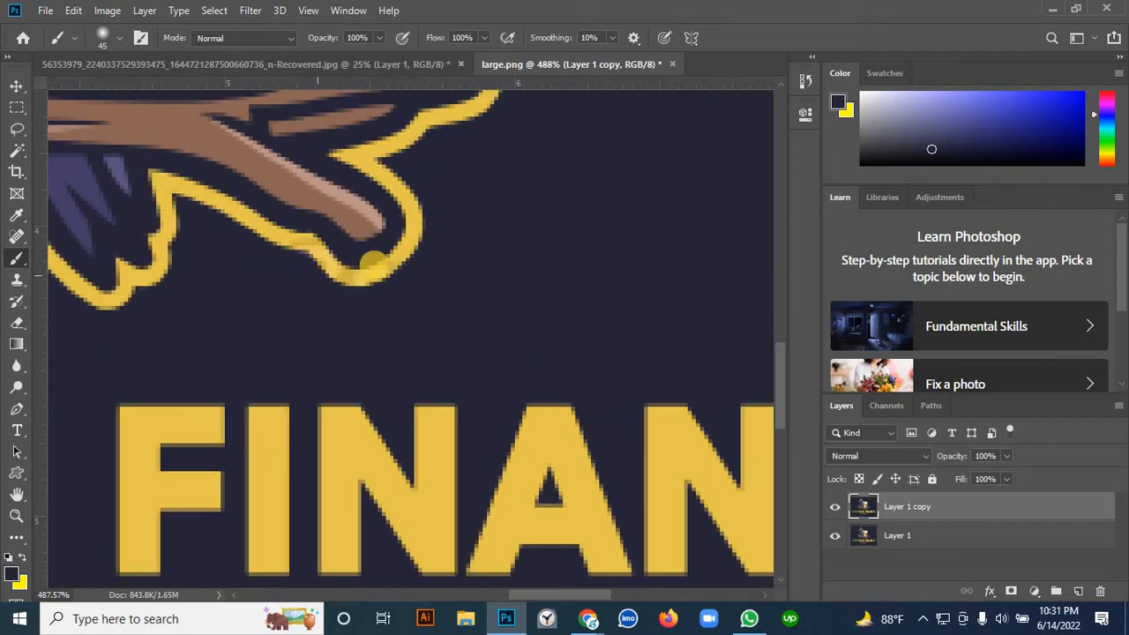
scroll(357, 265, "down", 2)
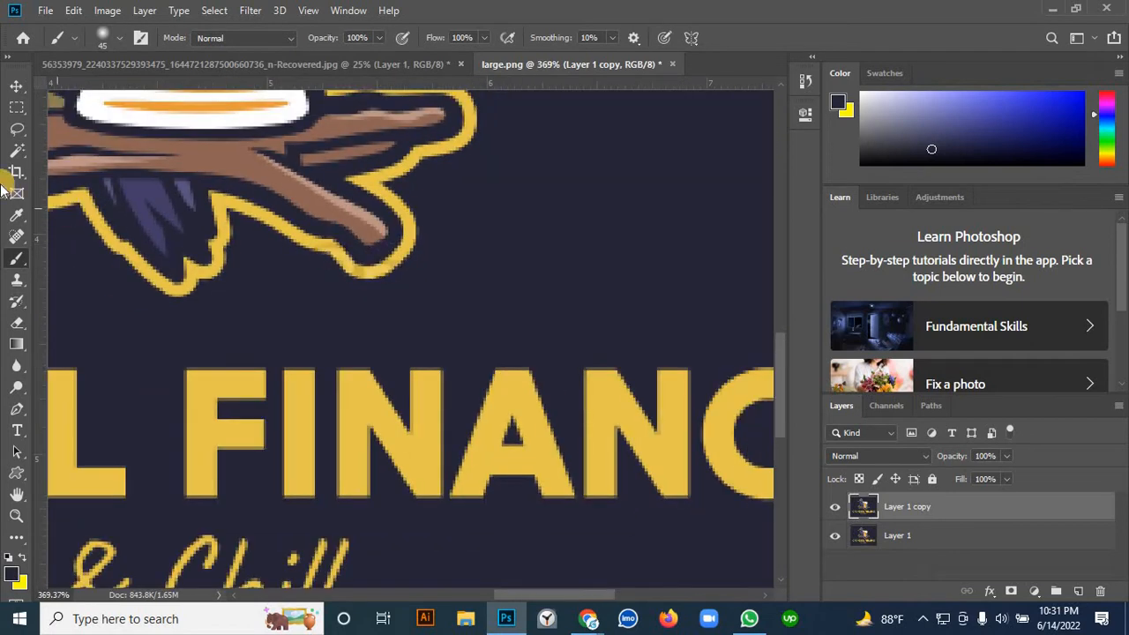
left_click(16, 153)
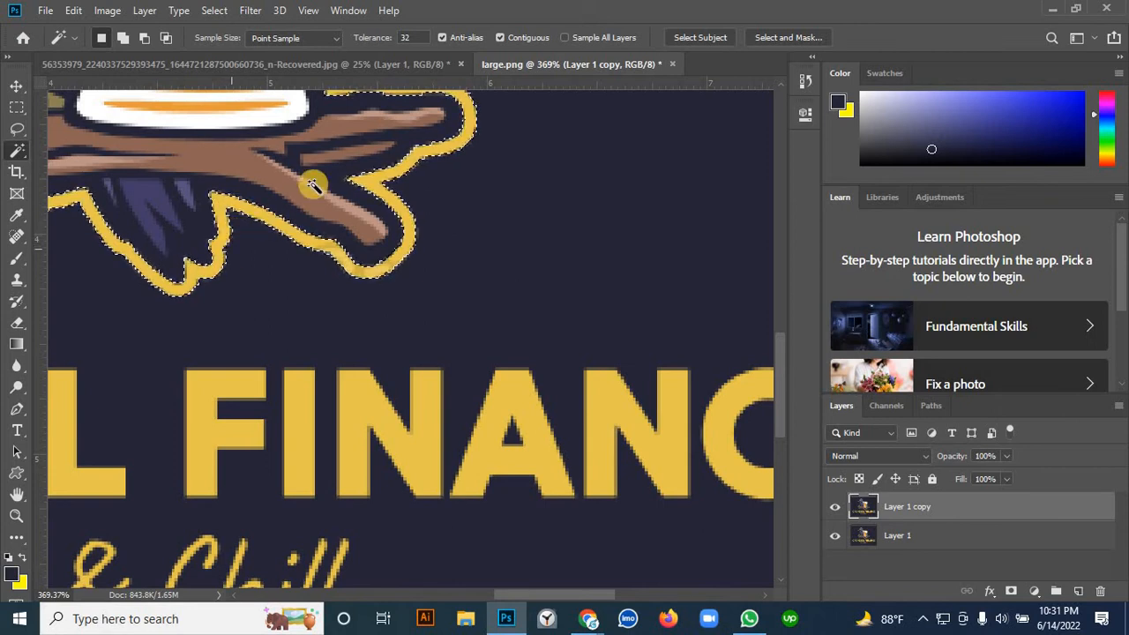
- Try to brush the dark navy foreground colour over the selected outline around the lower branch tip
left_click(16, 258)
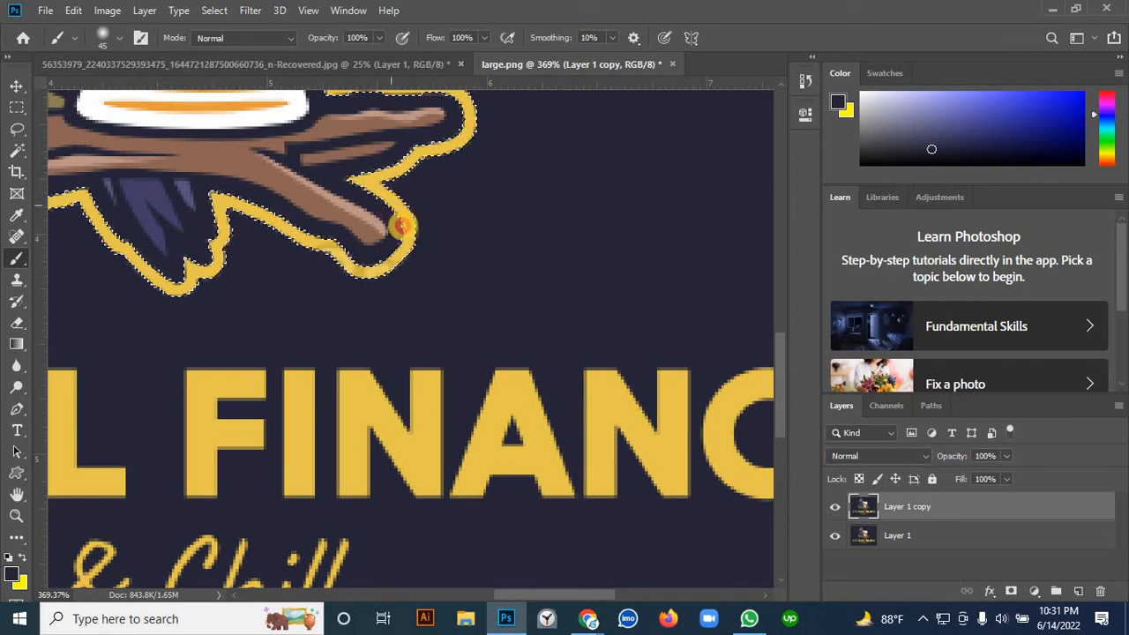
left_click(393, 223)
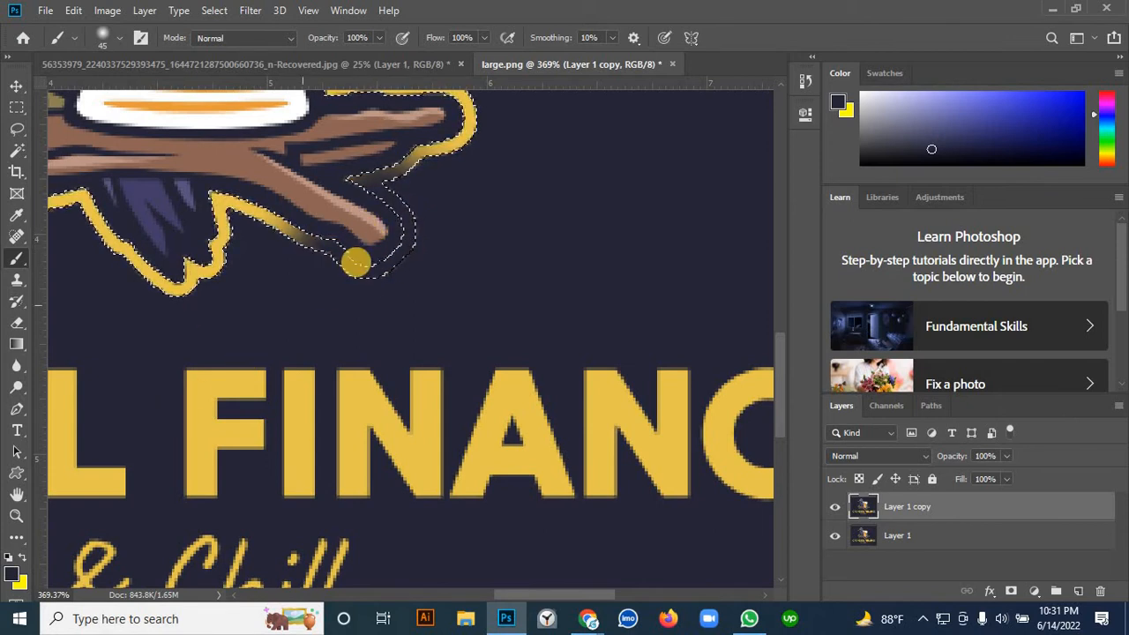
scroll(360, 259, "down", 3)
scroll(354, 293, "down", 2)
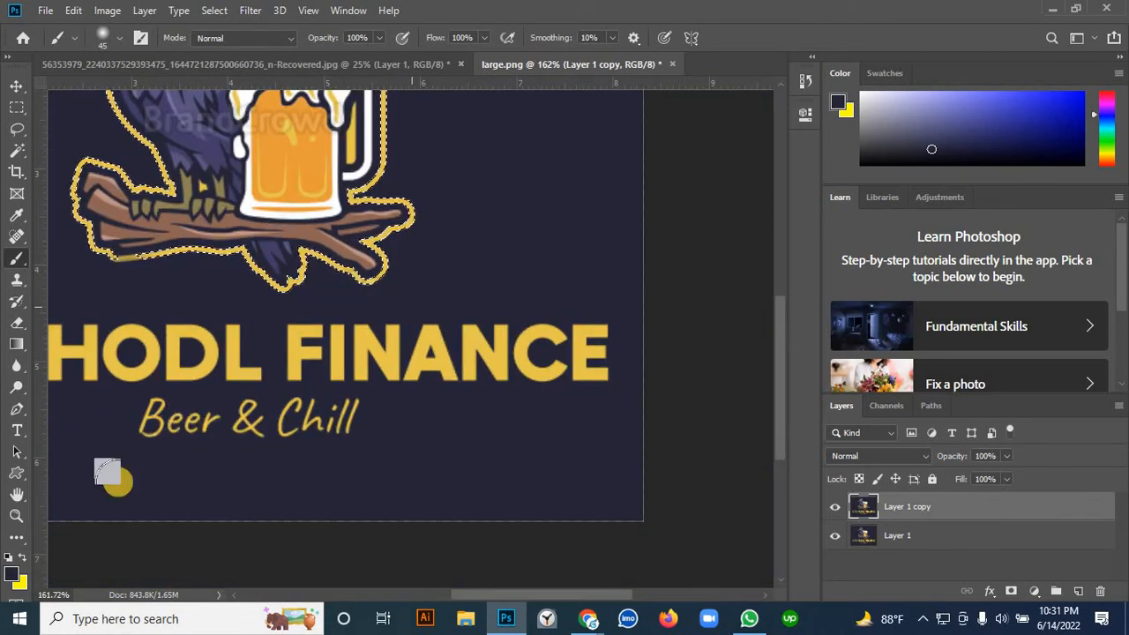
left_click(15, 577)
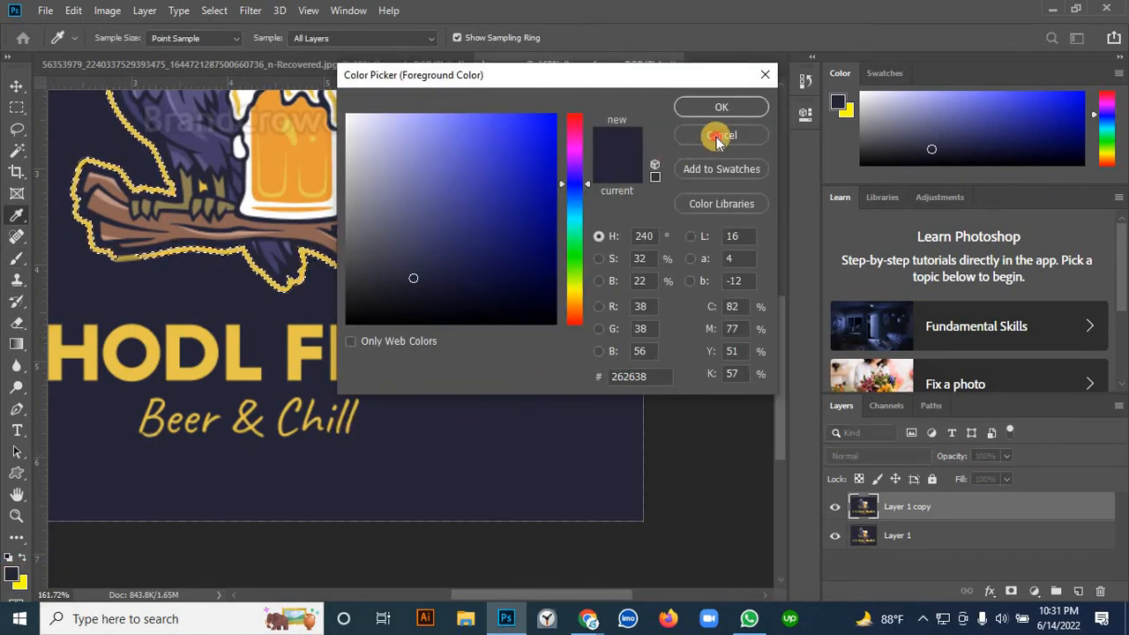
left_click(719, 137)
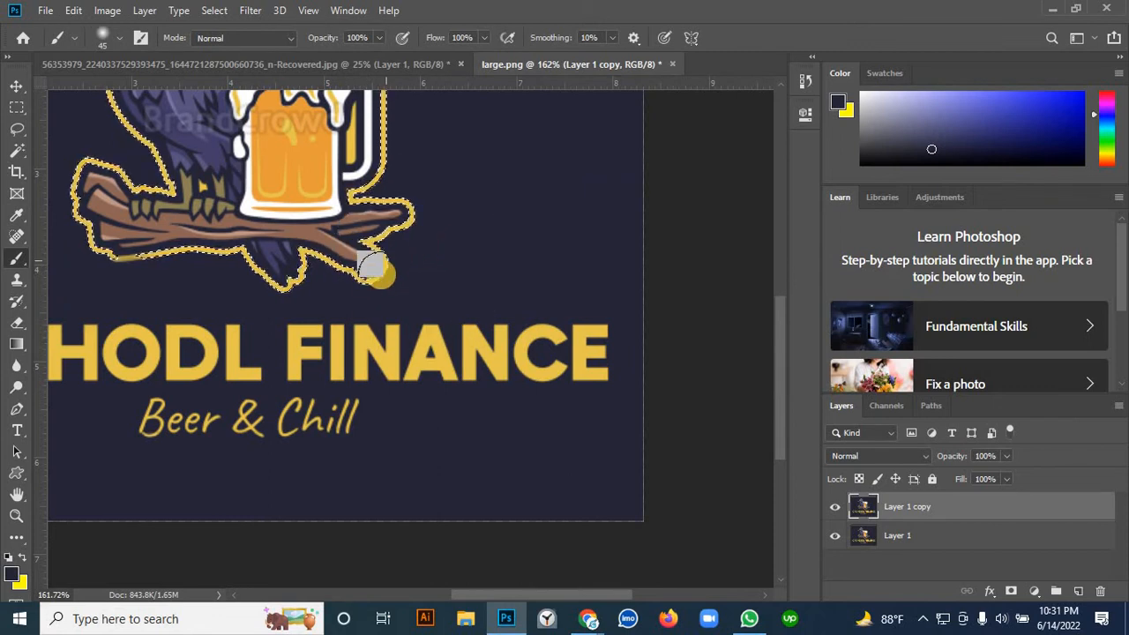
- Sample the outline's yellow, brush it over the watermark traces on the selected outline around the branch tip, and clear the selection
scroll(374, 271, "up", 5)
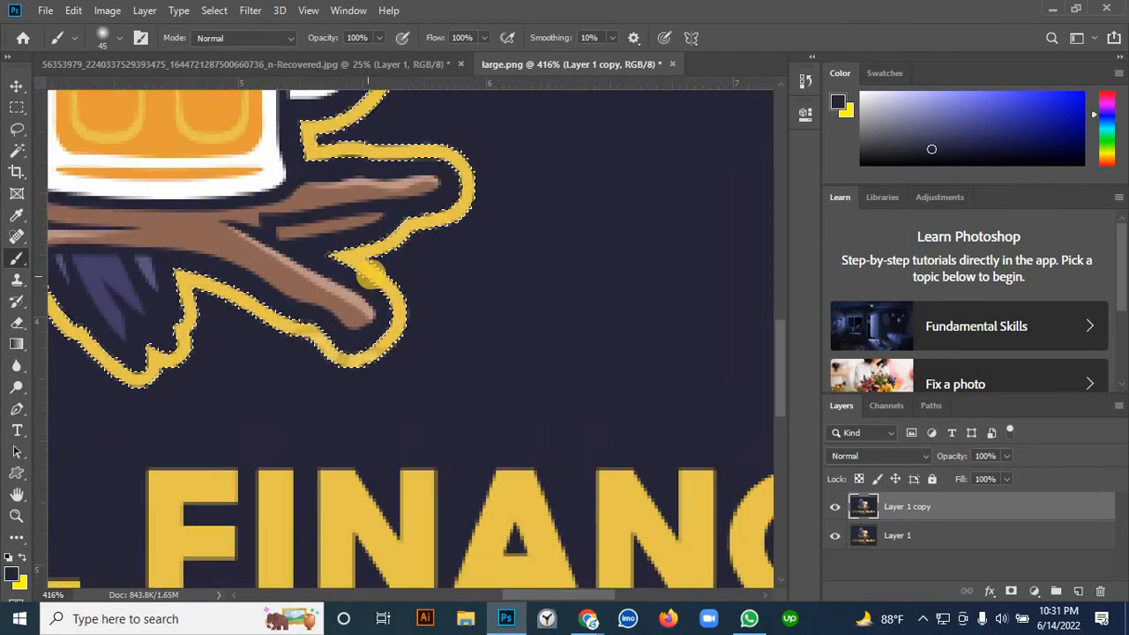
left_click(376, 298, "alt")
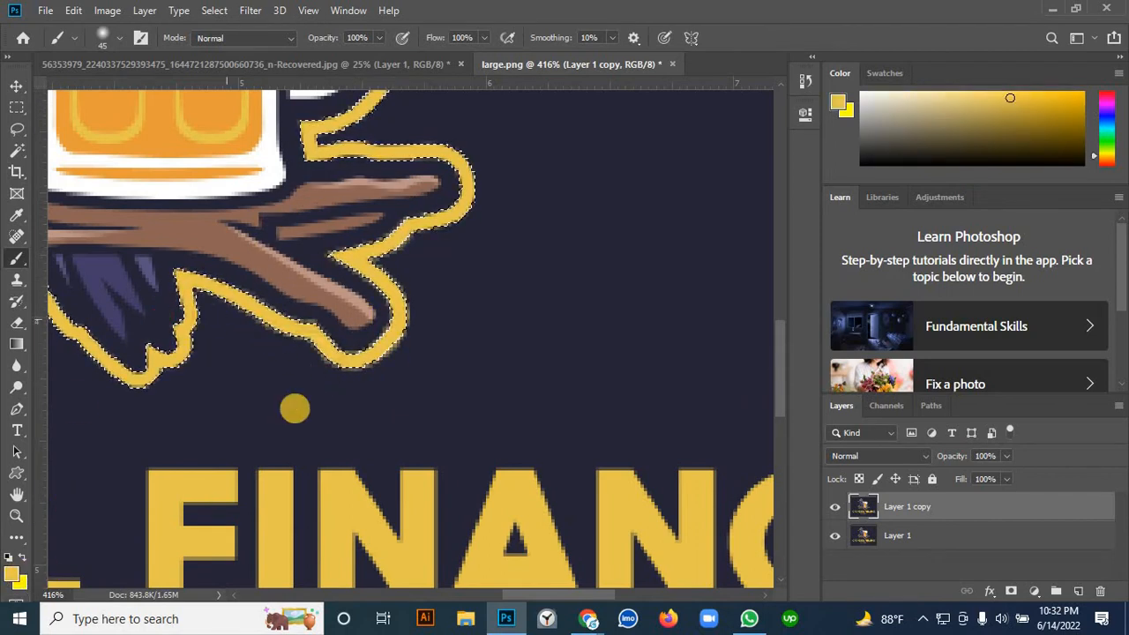
scroll(397, 382, "down", 5)
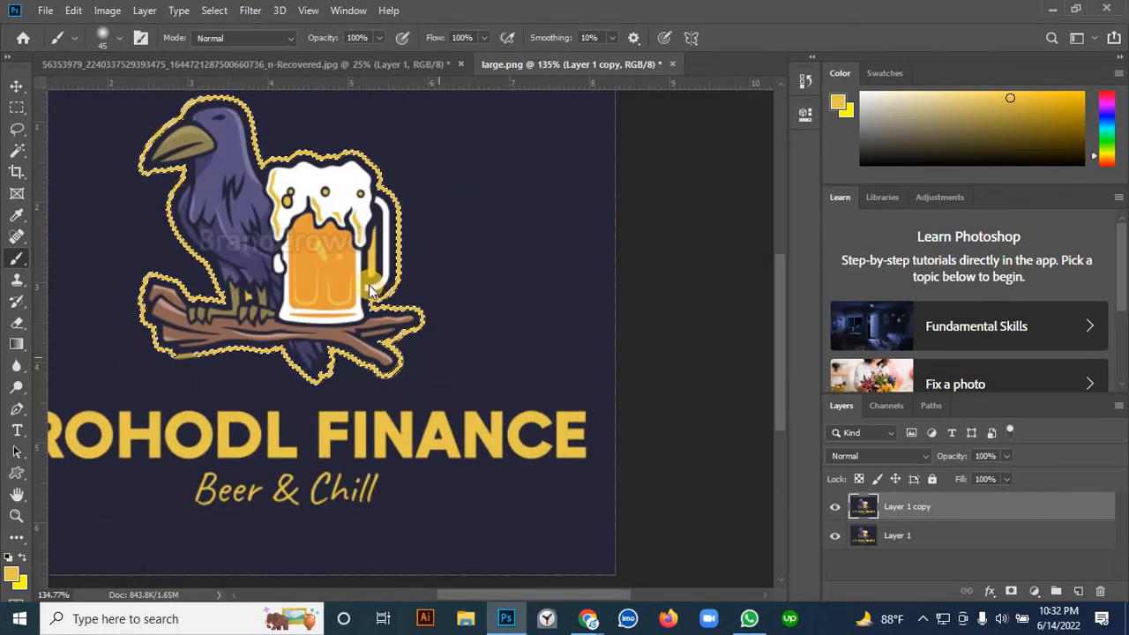
key("ctrl+shift+s")
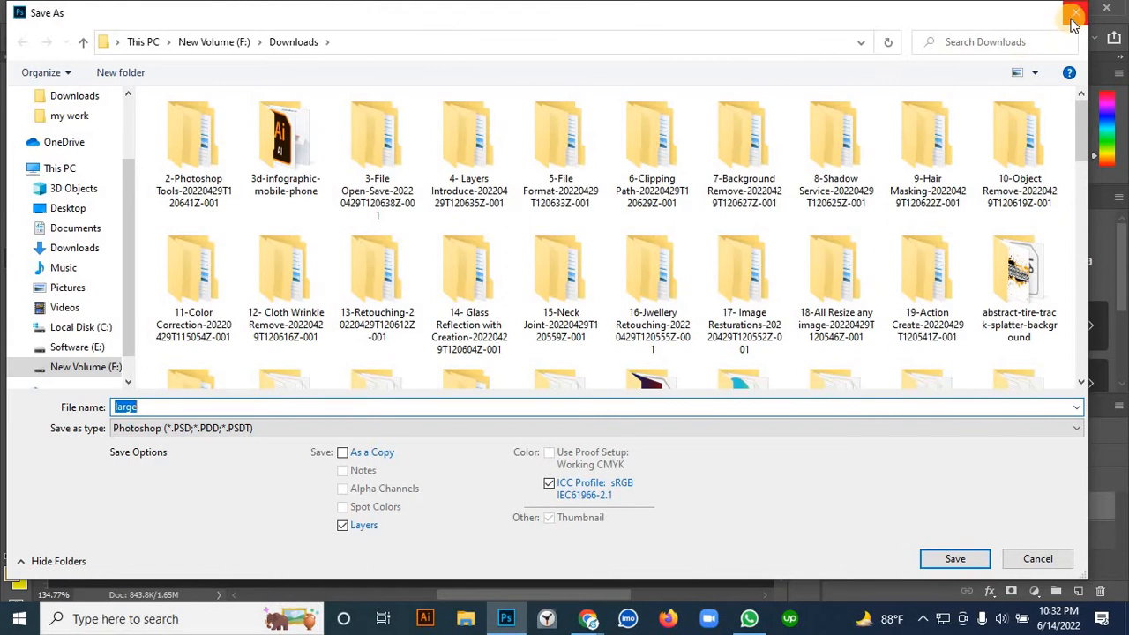
left_click(1074, 19)
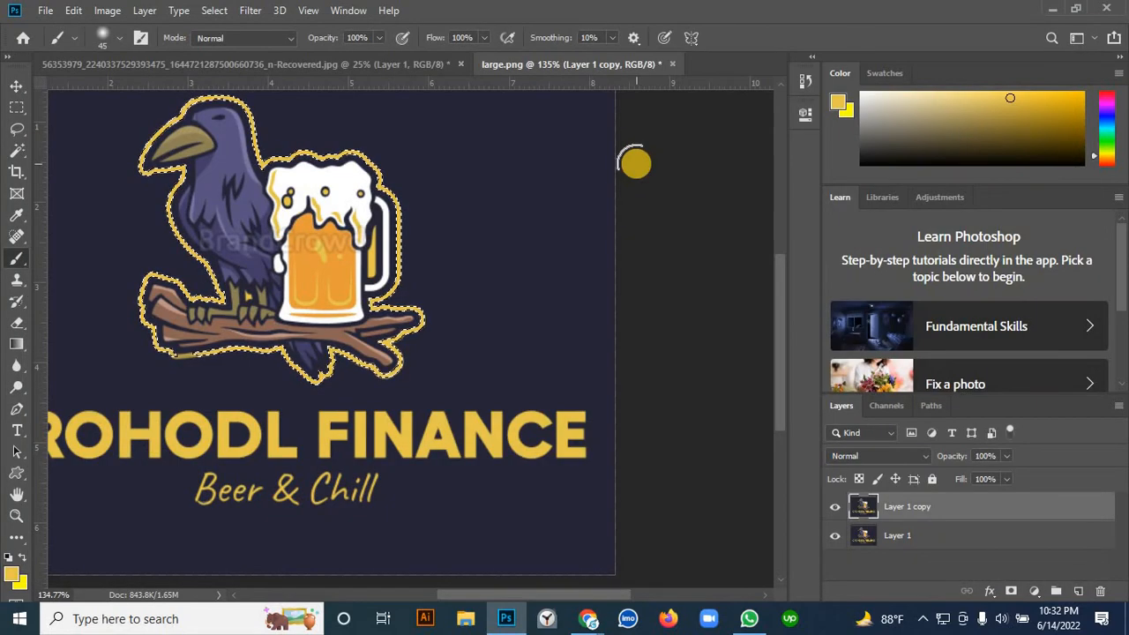
key("ctrl+d")
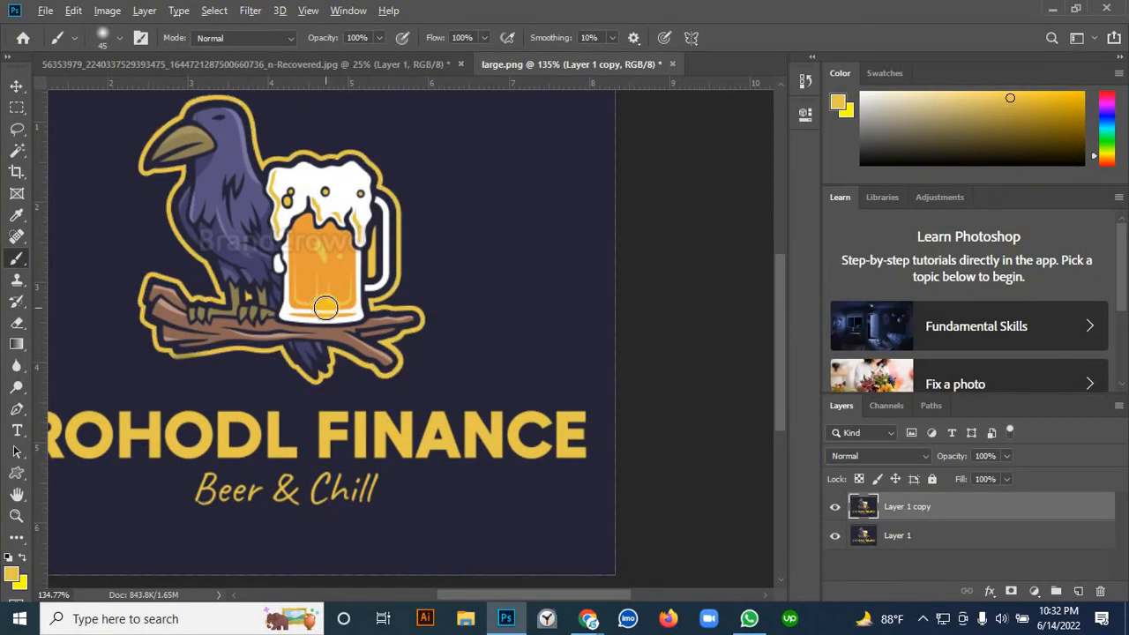
- Examine the whole logo and the BrandCrowd watermark across the crow's body and the beer mug
scroll(325, 307, "down", 3)
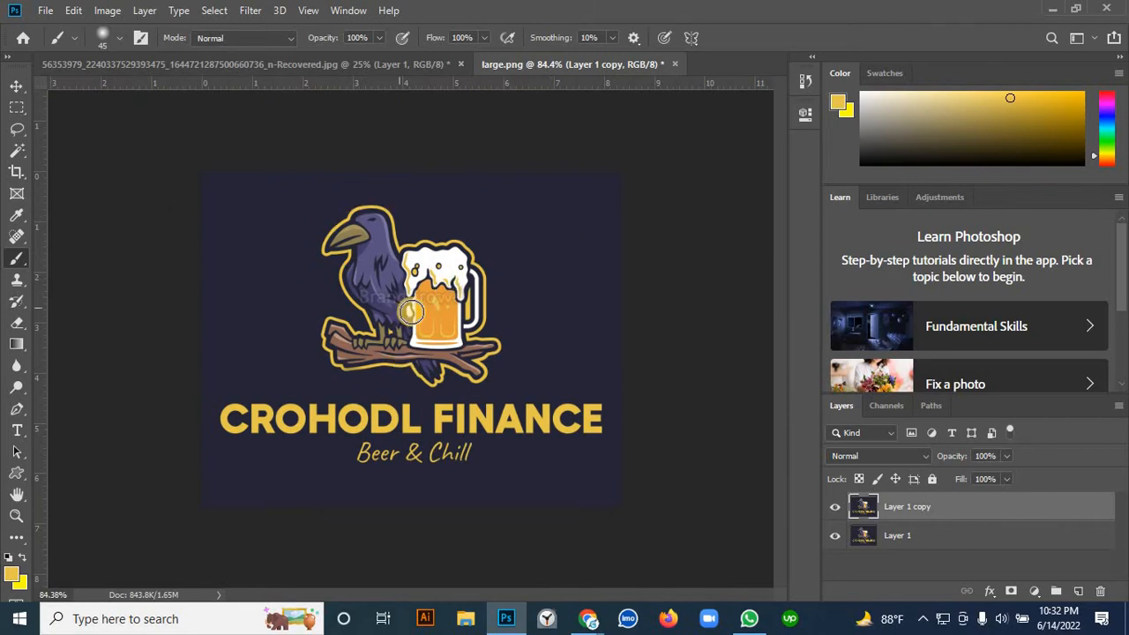
scroll(411, 311, "up", 5)
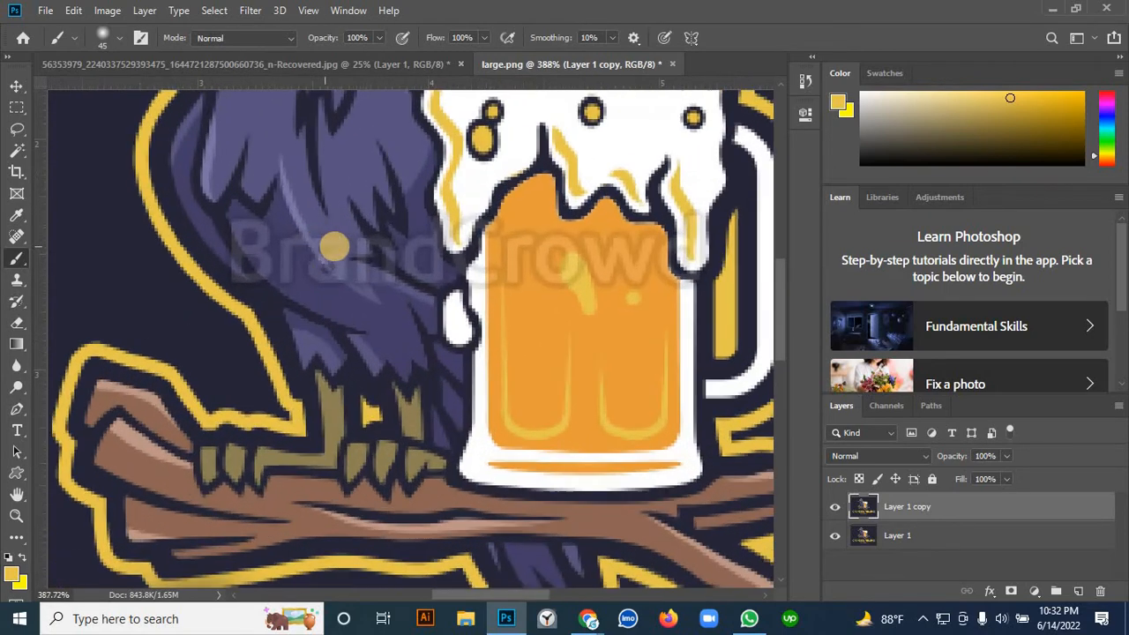
scroll(415, 275, "up", 1)
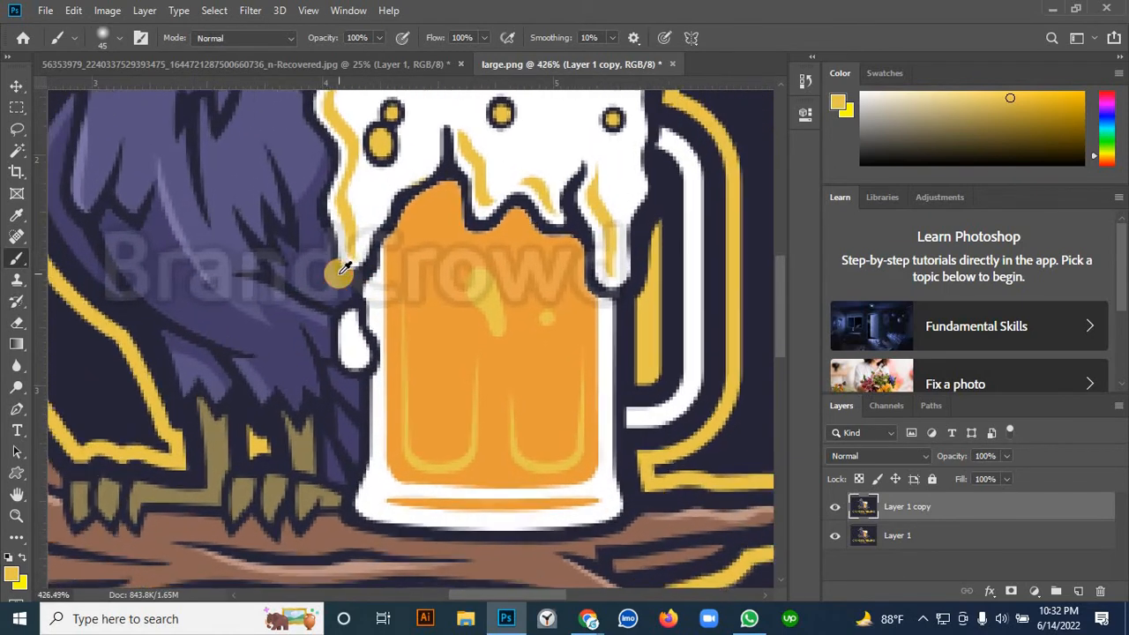
scroll(340, 267, "down", 2)
left_click_drag(315, 290, 391, 320)
scroll(386, 322, "up", 1)
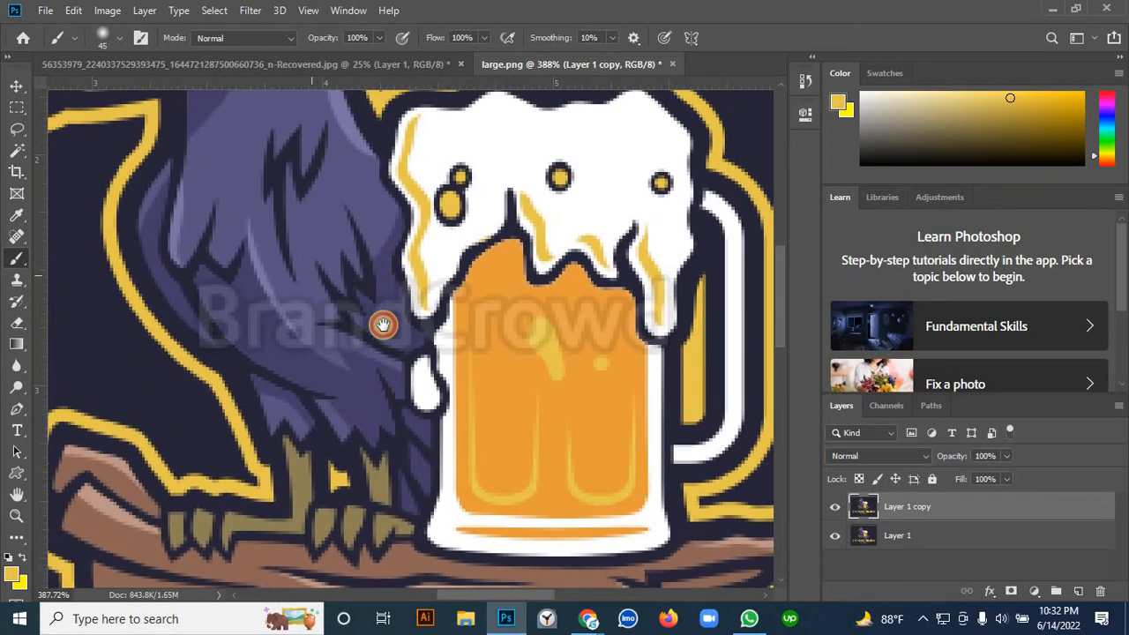
left_click(426, 341)
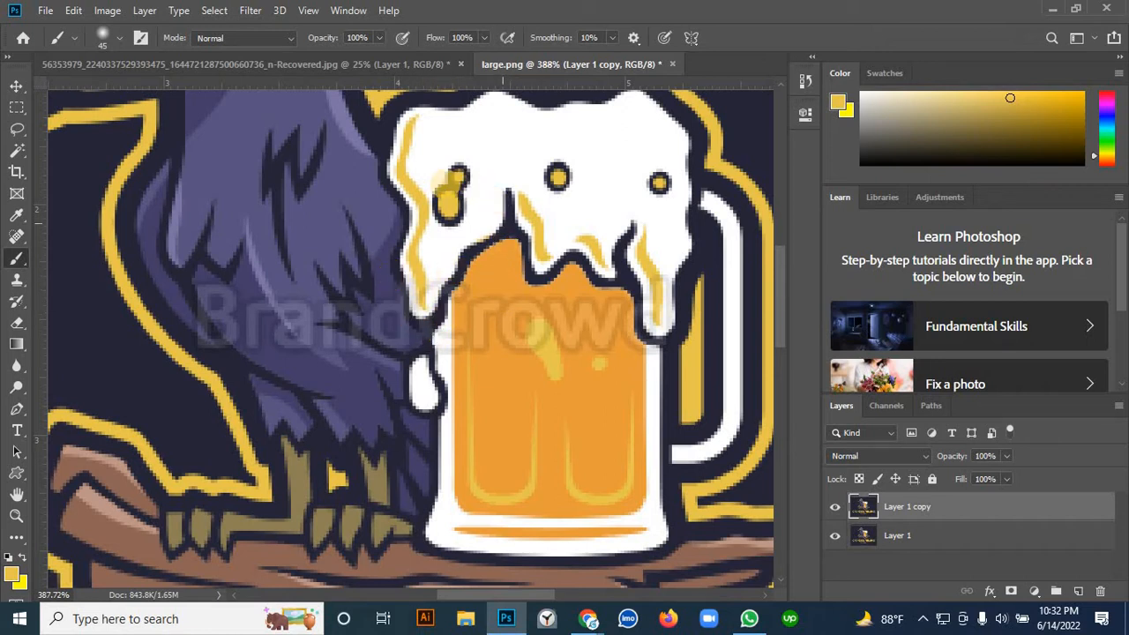
- Try to outline a narrow strip along the dark feather line under the watermark's letter B with the freehand Lasso
left_click(15, 88)
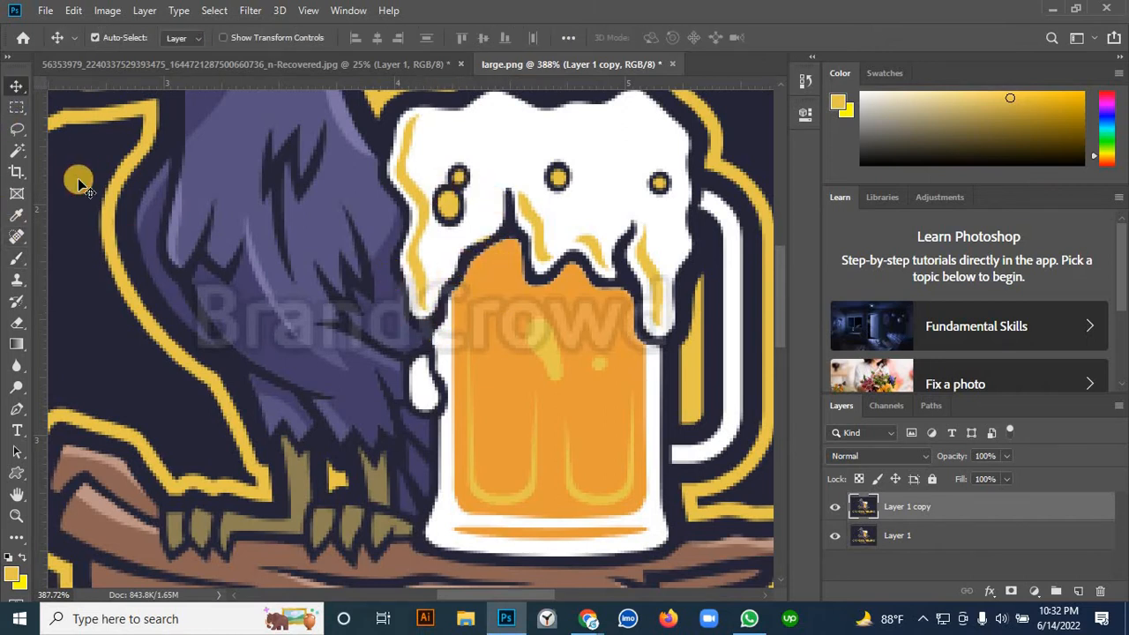
left_click(17, 150)
left_click(51, 155)
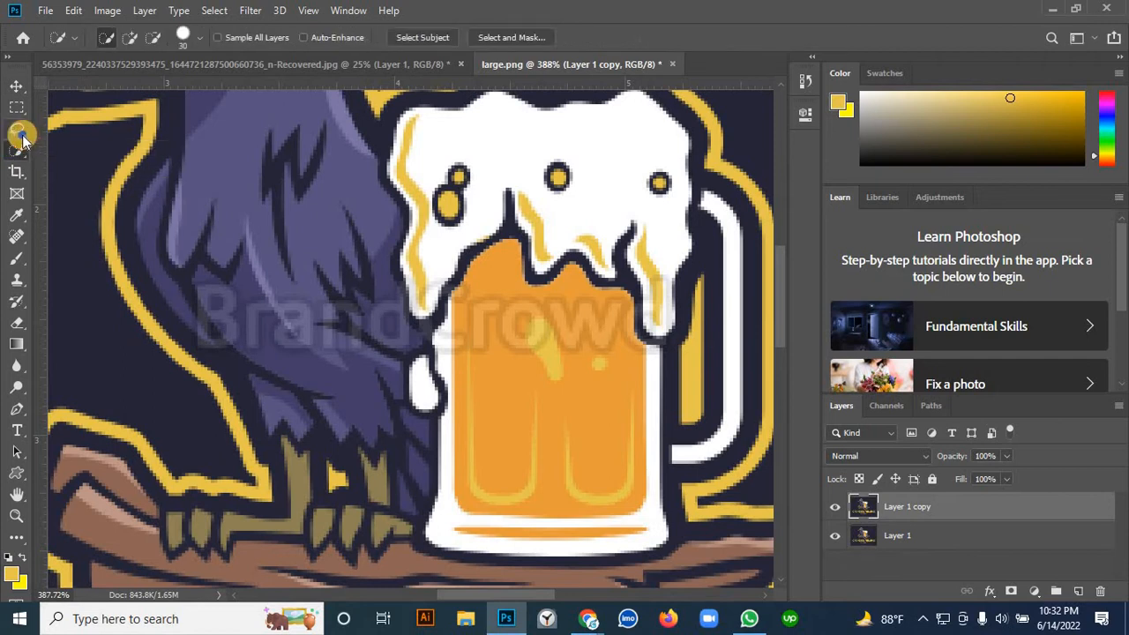
left_click(18, 128)
left_click(66, 141)
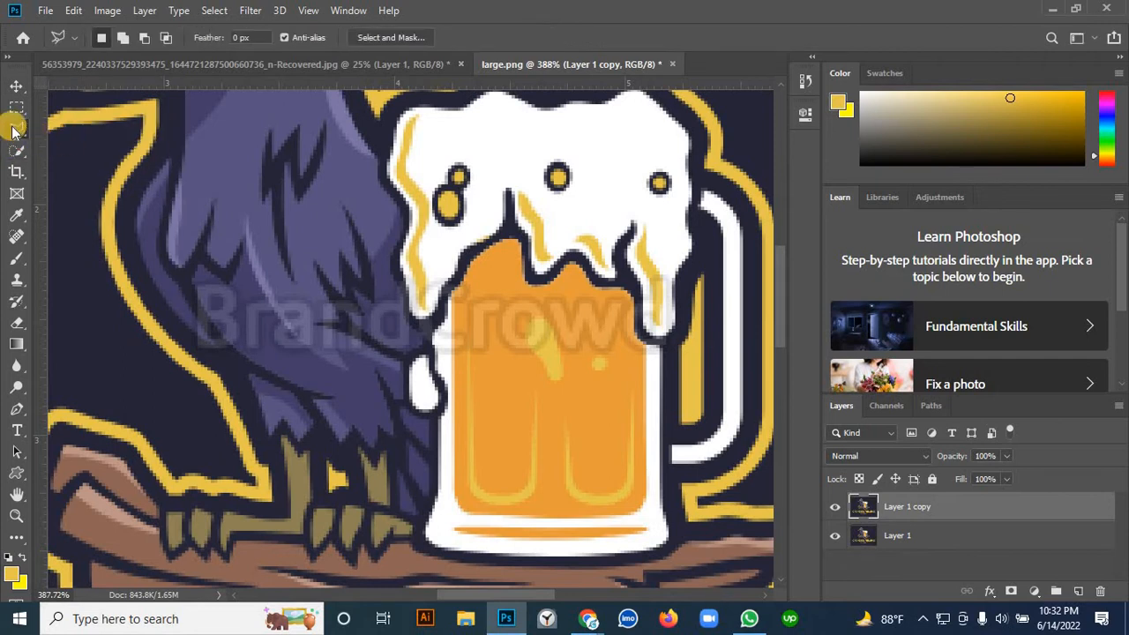
left_click(15, 130)
left_click(59, 125)
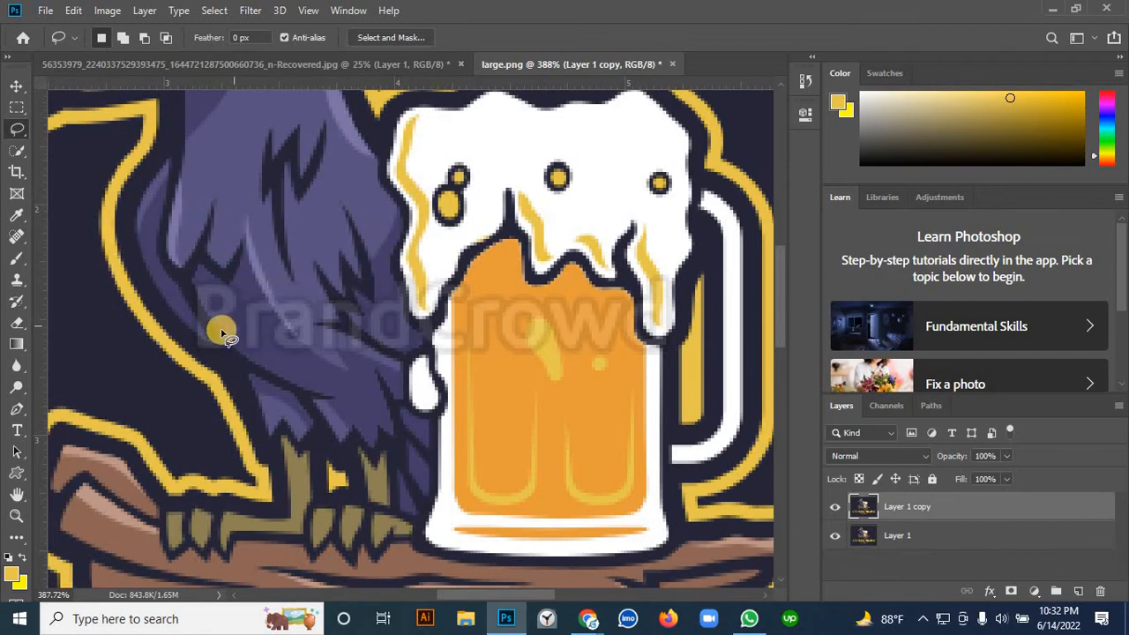
scroll(225, 334, "up", 5)
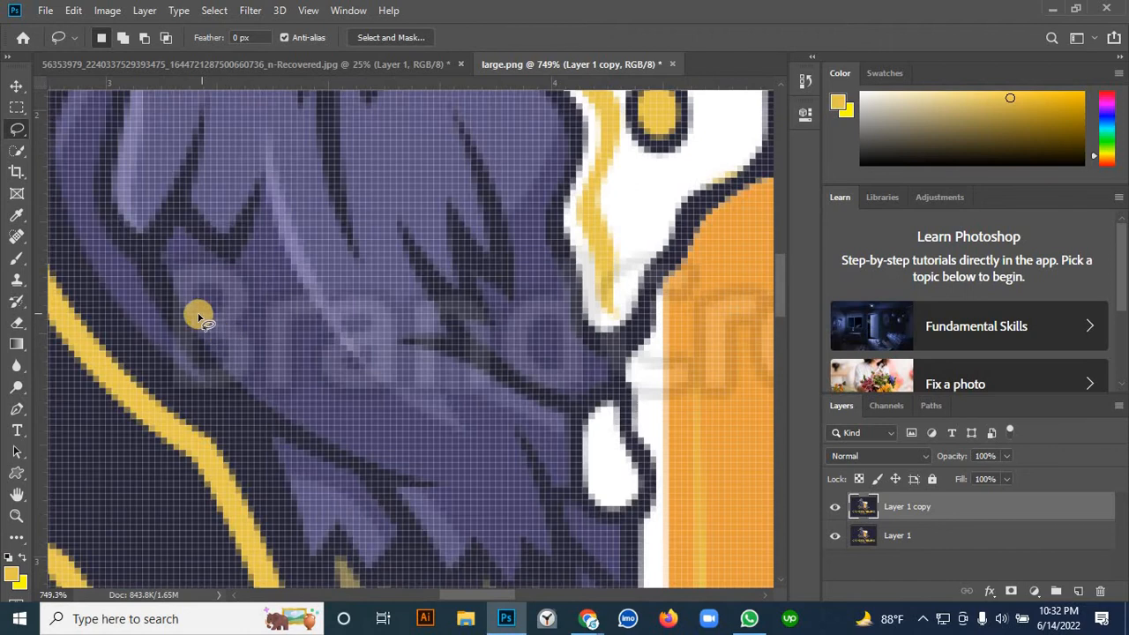
scroll(176, 306, "up", 2)
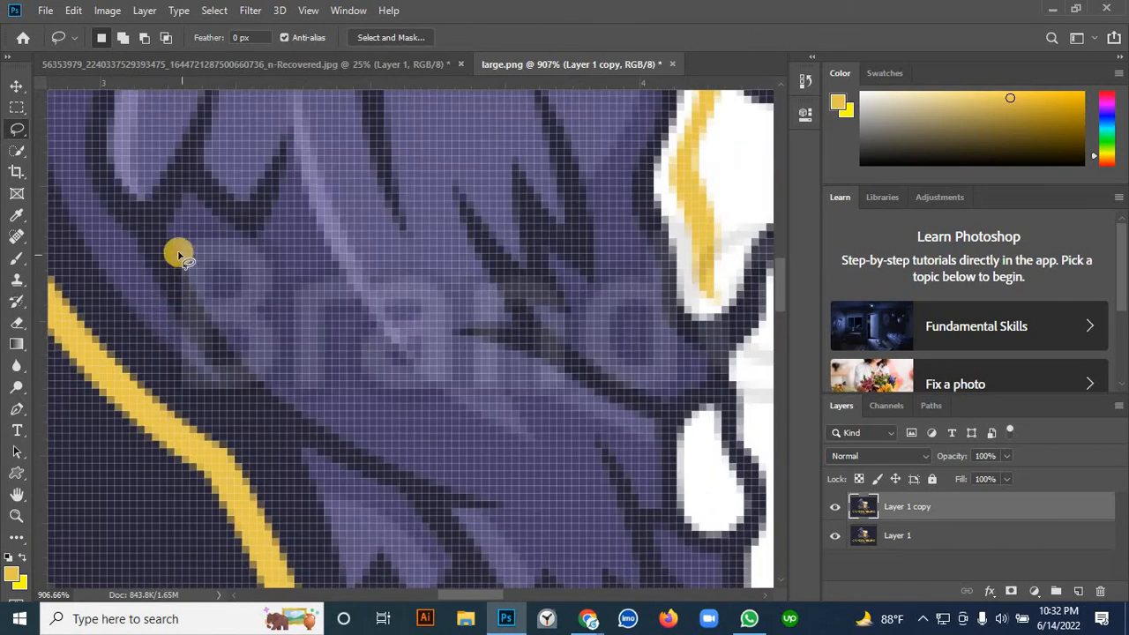
left_click_drag(174, 248, 186, 273)
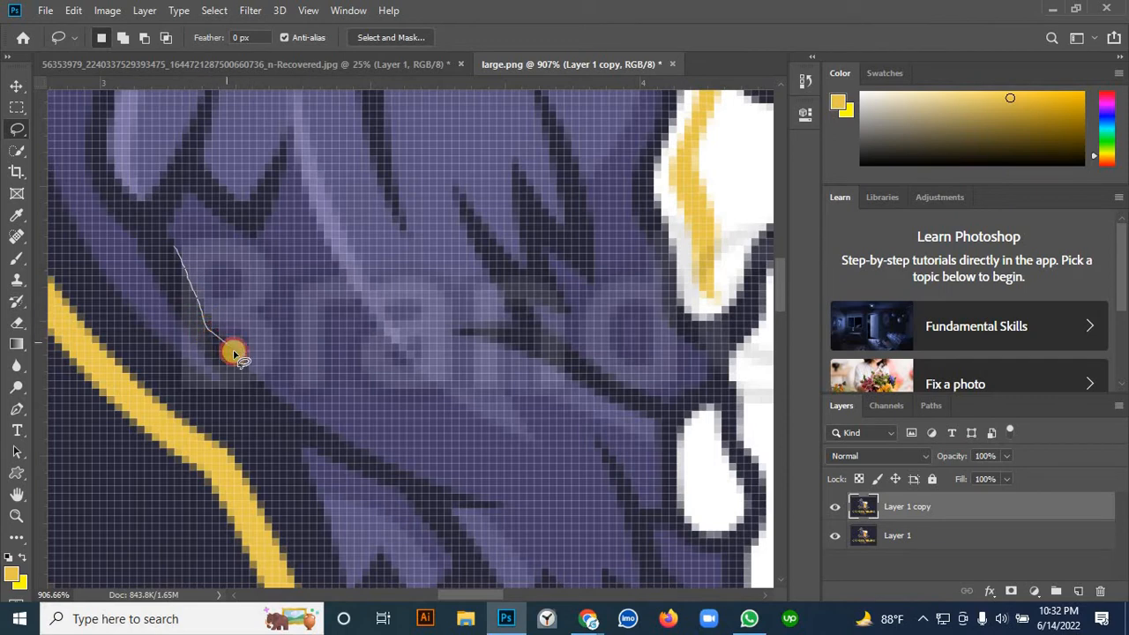
mouse_move(233, 353)
left_mouse_down()
mouse_move(282, 394)
mouse_move(212, 328)
left_mouse_up()
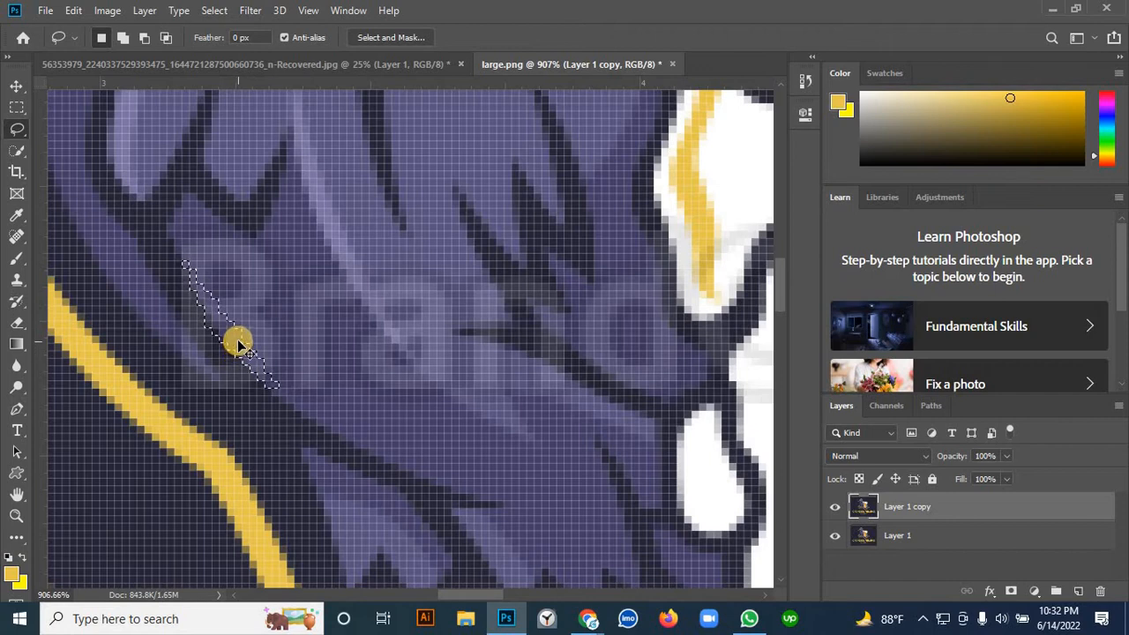
scroll(231, 326, "down", 5)
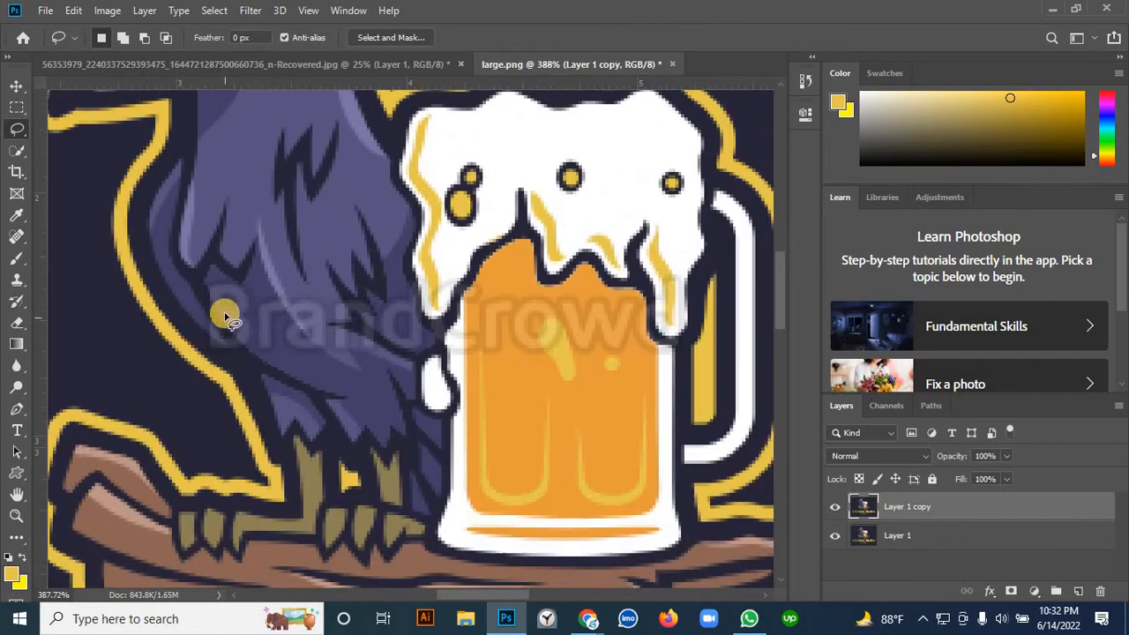
- Lasso the narrow purple feather tip beside the lower part of the watermark's letter B on the crow's body
scroll(221, 314, "up", 2)
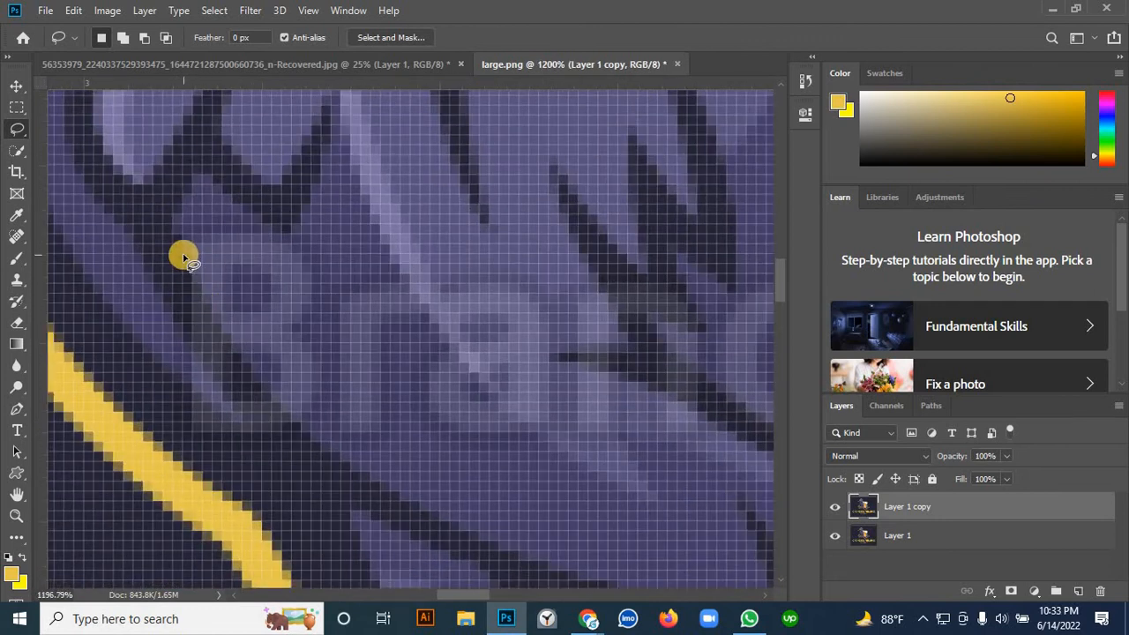
left_click_drag(183, 348, 196, 292)
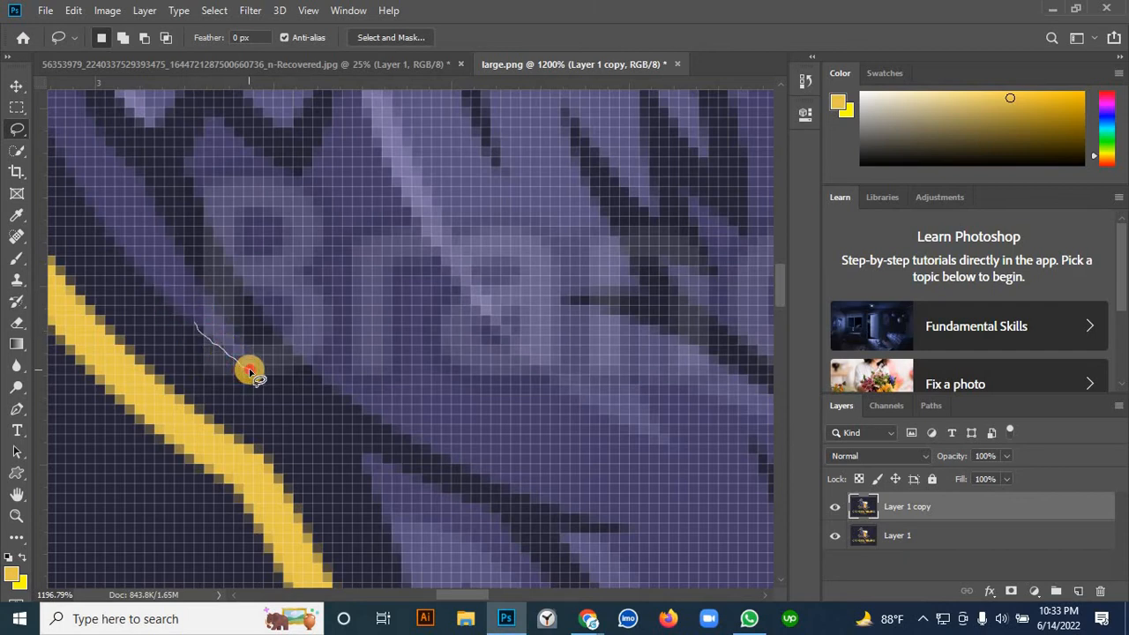
left_click_drag(254, 369, 237, 343)
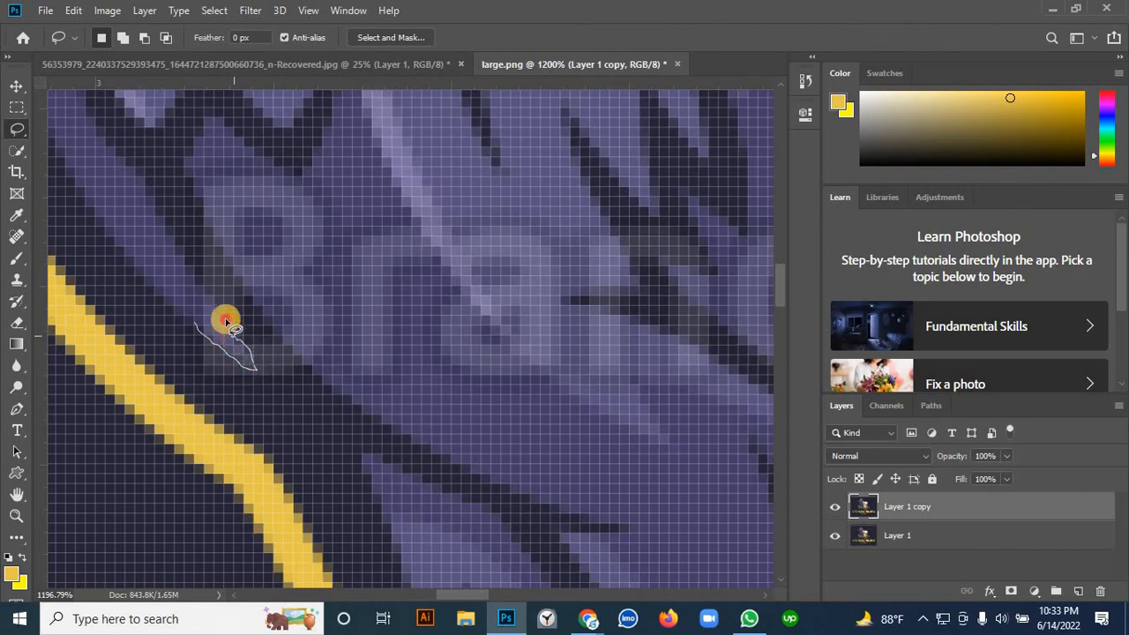
mouse_move(212, 304)
left_mouse_down()
mouse_move(172, 271)
mouse_move(193, 312)
left_mouse_up()
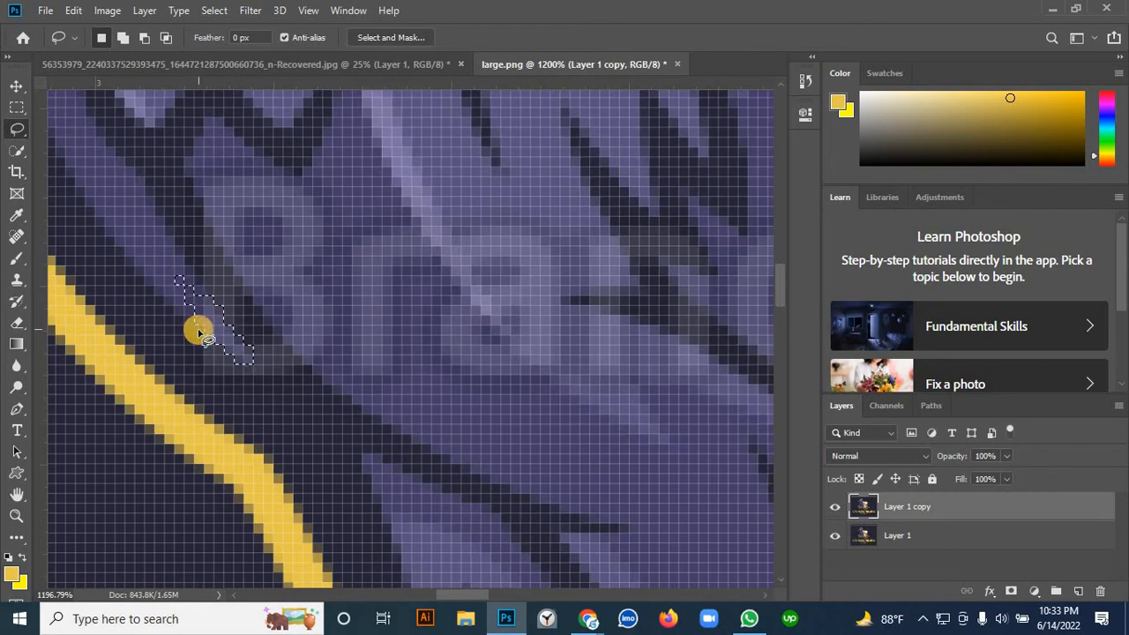
- Sample the feather's purple, brush it over the selected tip to cover the watermark, and clear the selection
scroll(202, 335, "down", 3)
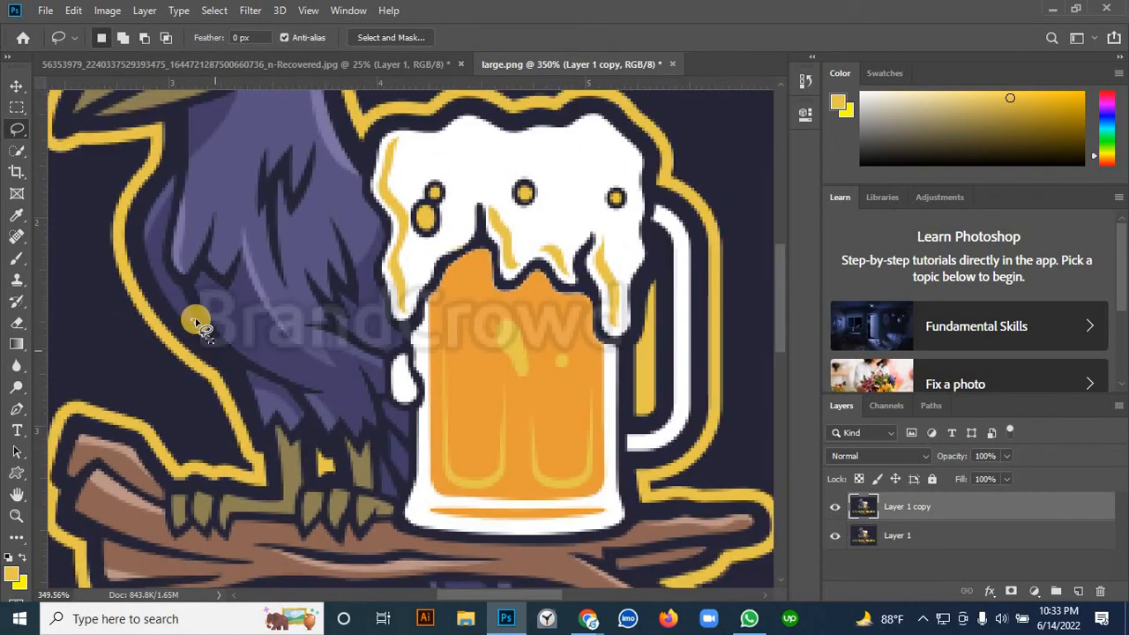
left_click(17, 259)
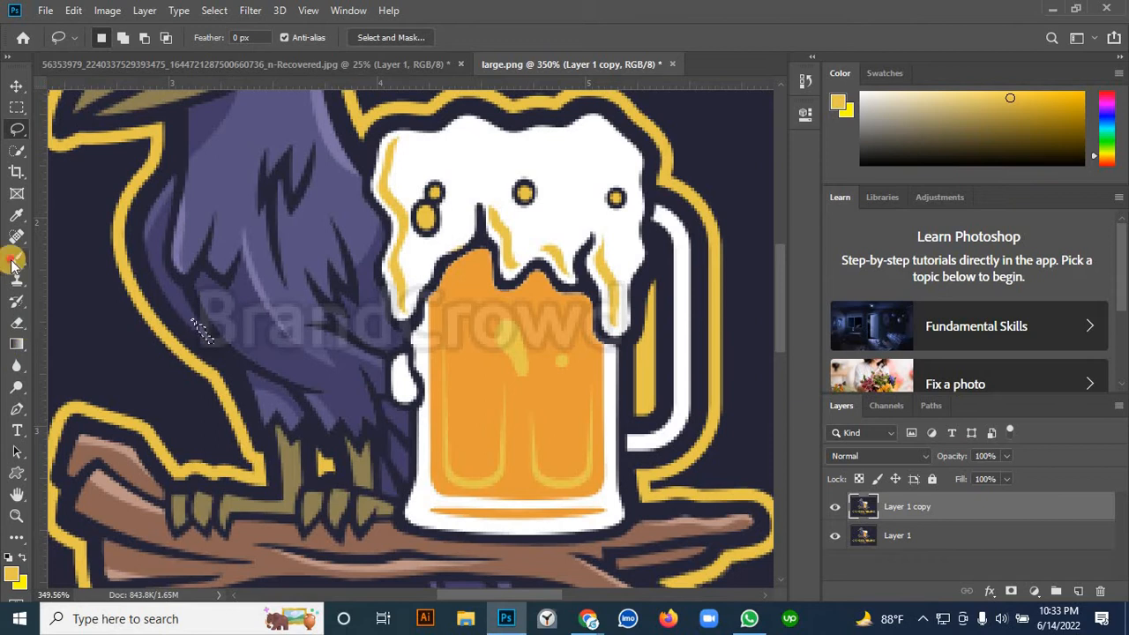
left_click(196, 329, "alt")
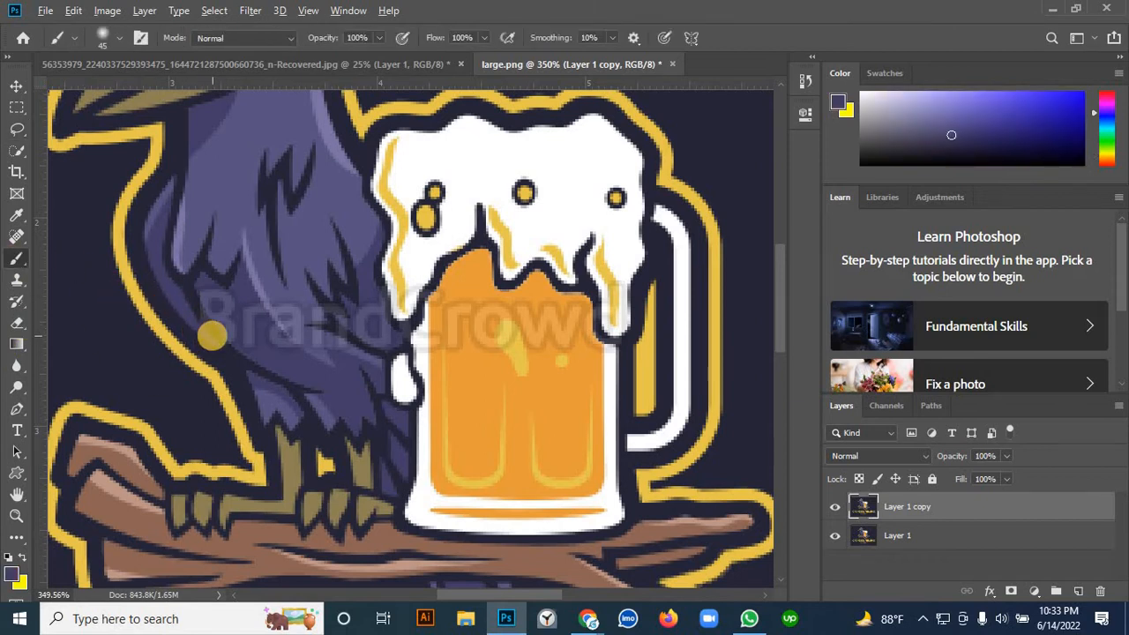
scroll(212, 335, "up", 4)
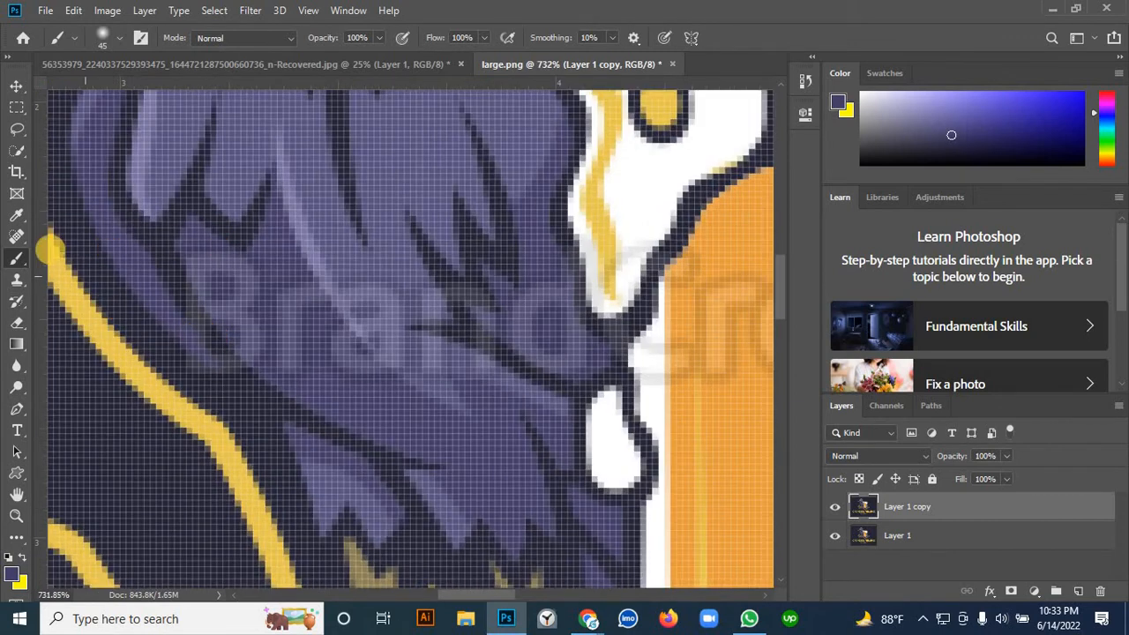
- Try to select the dark navy outline around the crow with the Magic Wand at a tolerance of 32, contiguous and anti-aliased
left_click(16, 85)
left_click(15, 150)
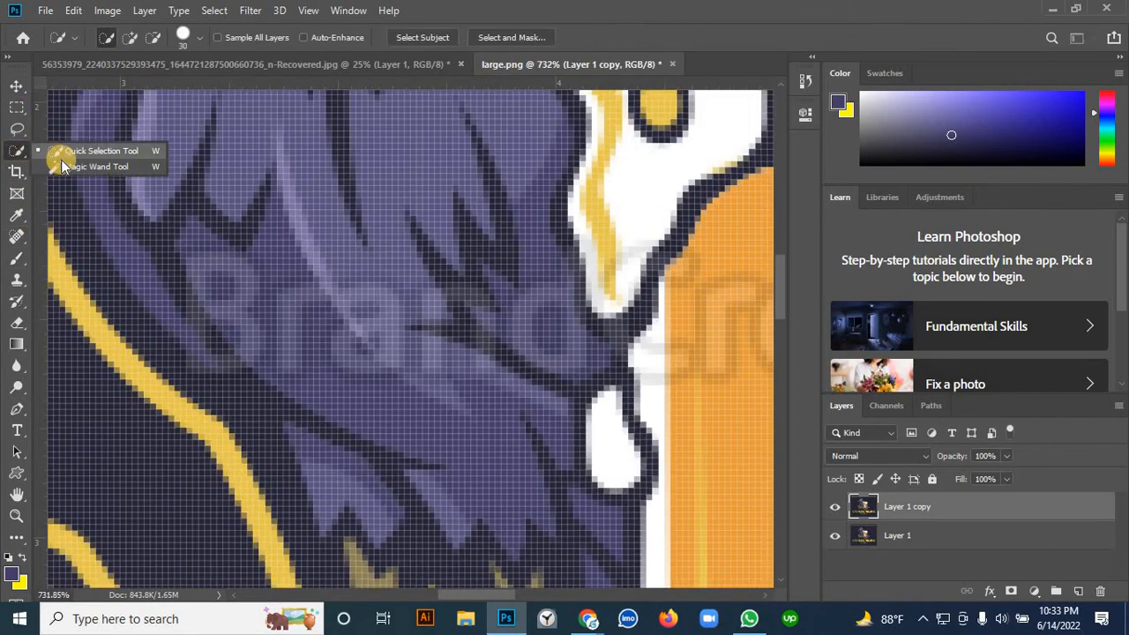
left_click(88, 166)
scroll(237, 405, "down", 4)
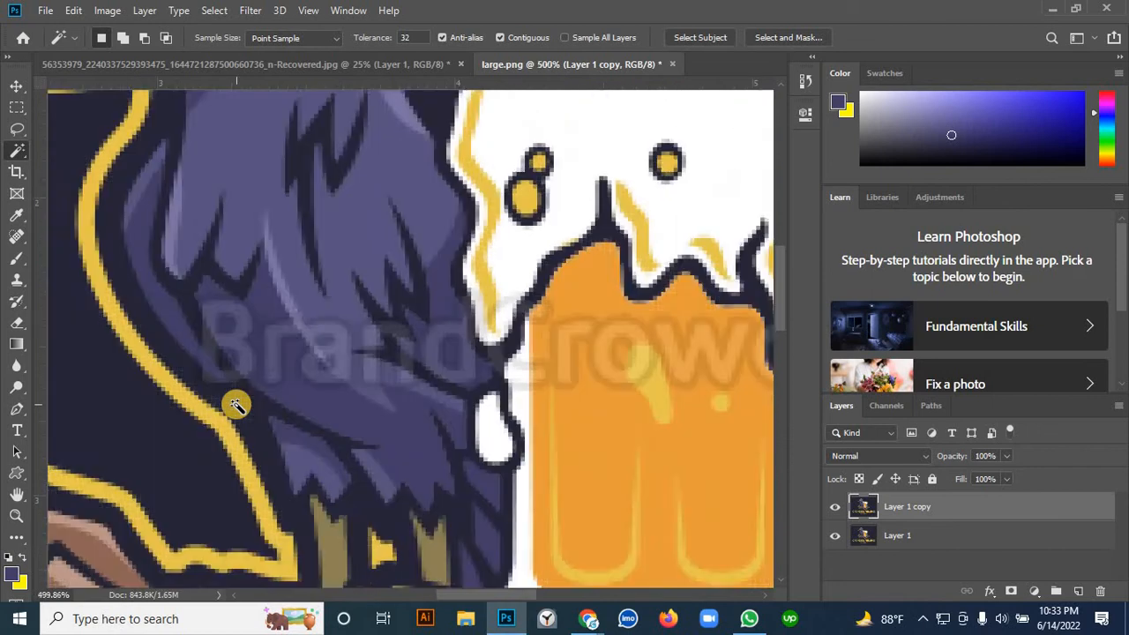
left_click(239, 408)
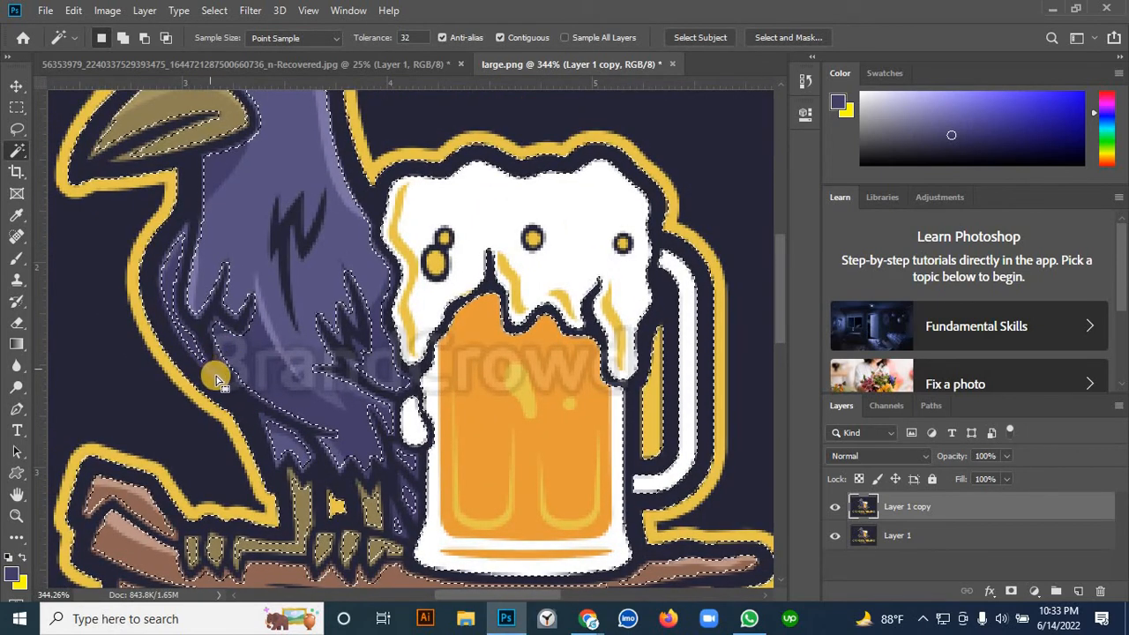
key("ctrl+d")
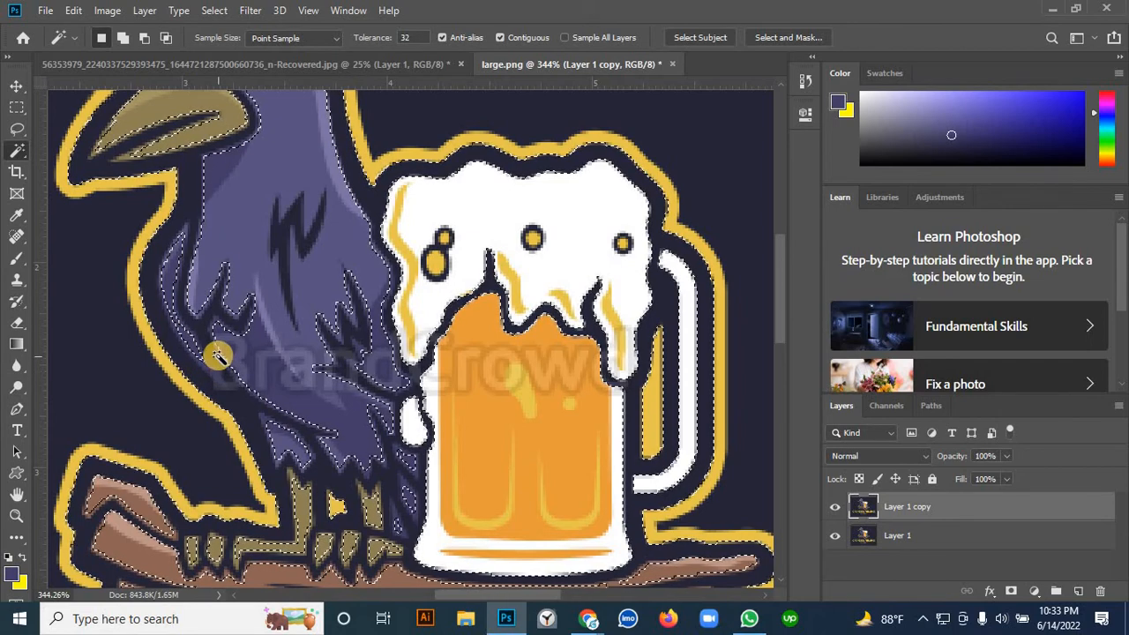
scroll(227, 402, "up", 4)
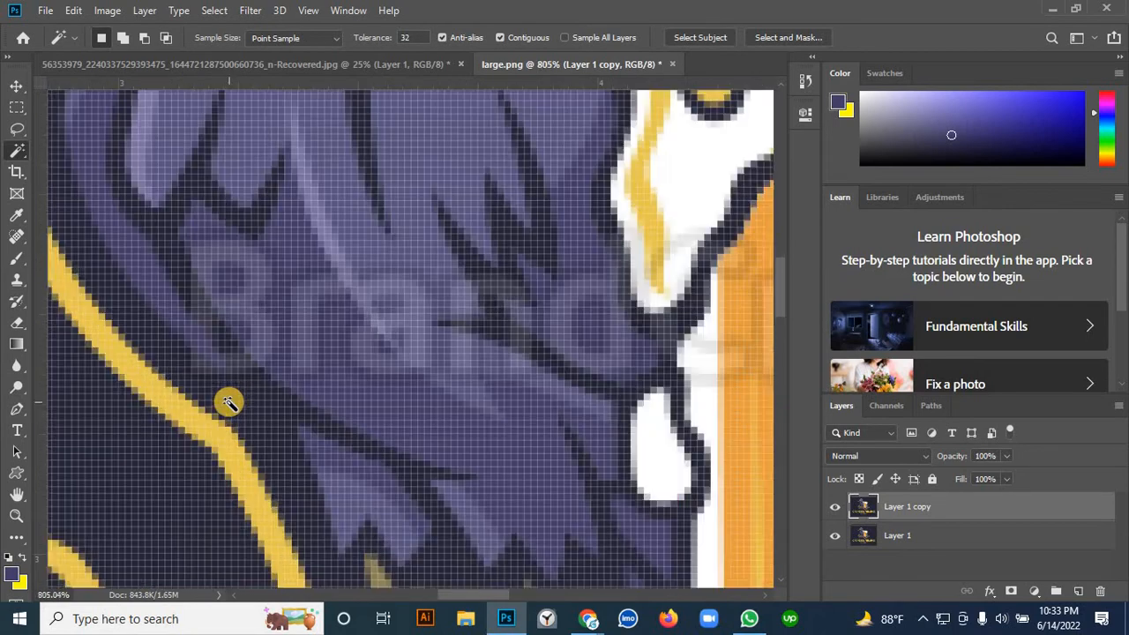
scroll(231, 404, "down", 2)
scroll(235, 406, "down", 3)
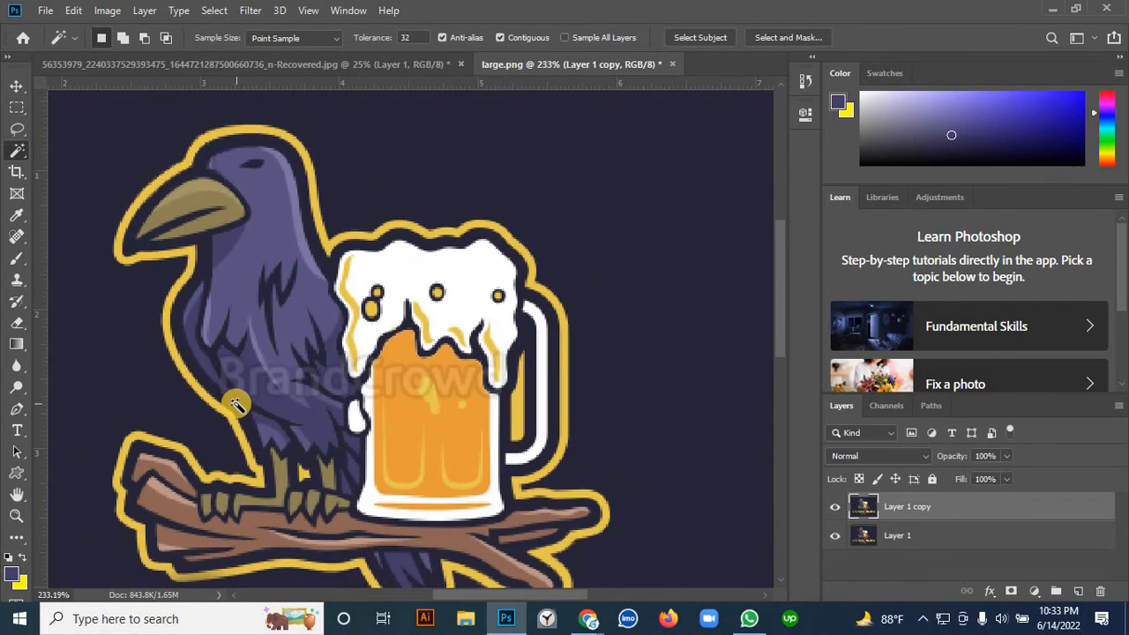
scroll(236, 404, "up", 5)
scroll(239, 401, "down", 3)
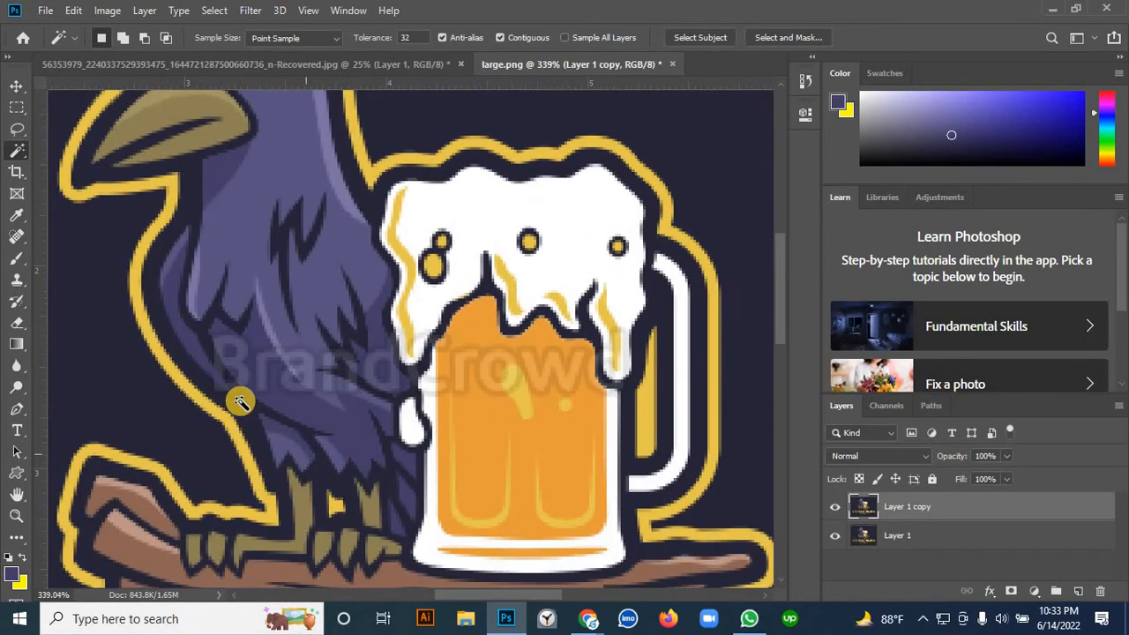
scroll(238, 402, "down", 1)
scroll(236, 401, "up", 3)
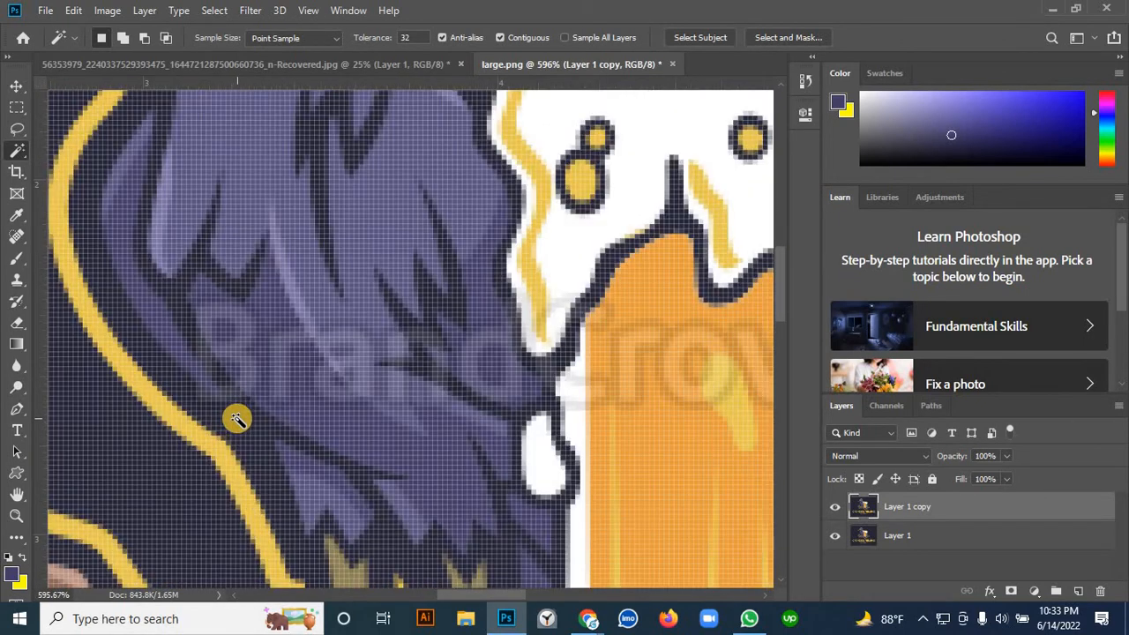
- Lasso the small navy area just below the purple feather tip, between the crow's body and the yellow outline
left_click_drag(267, 374, 300, 322)
left_click(14, 128)
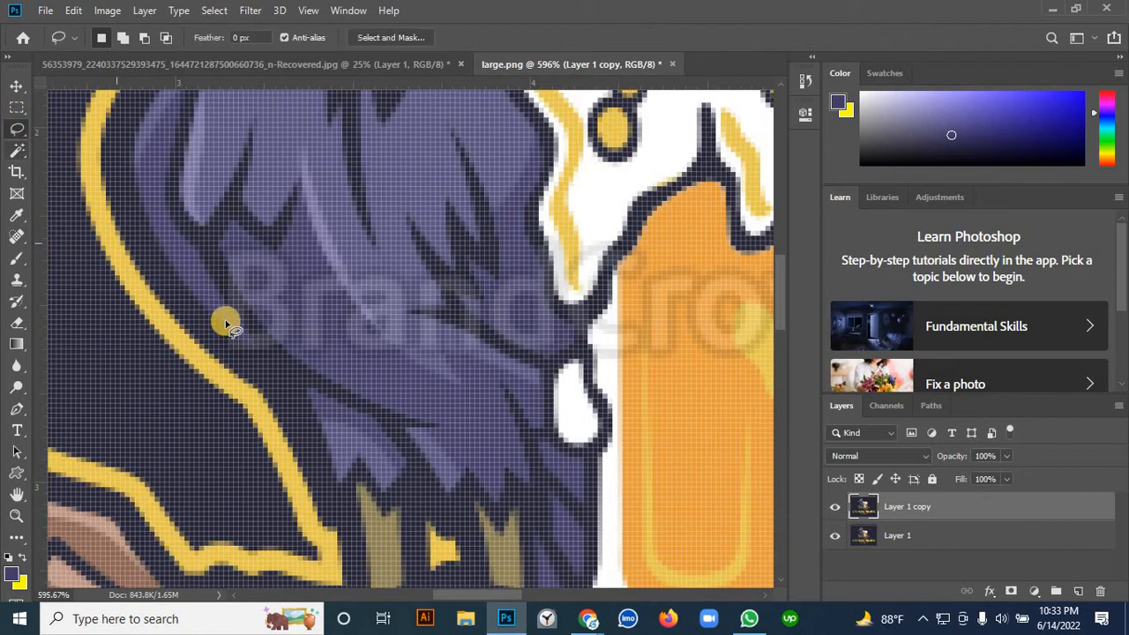
scroll(232, 333, "up", 2)
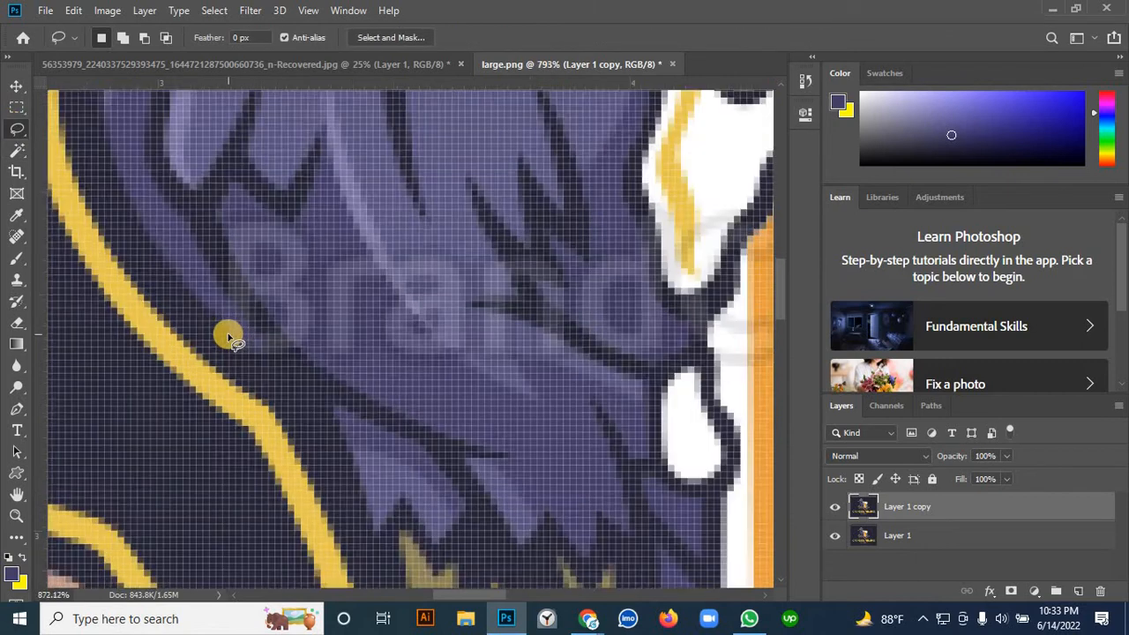
mouse_move(230, 329)
left_mouse_down()
mouse_move(257, 350)
mouse_move(219, 326)
mouse_move(214, 338)
mouse_move(249, 377)
mouse_move(290, 380)
mouse_move(261, 356)
left_mouse_up()
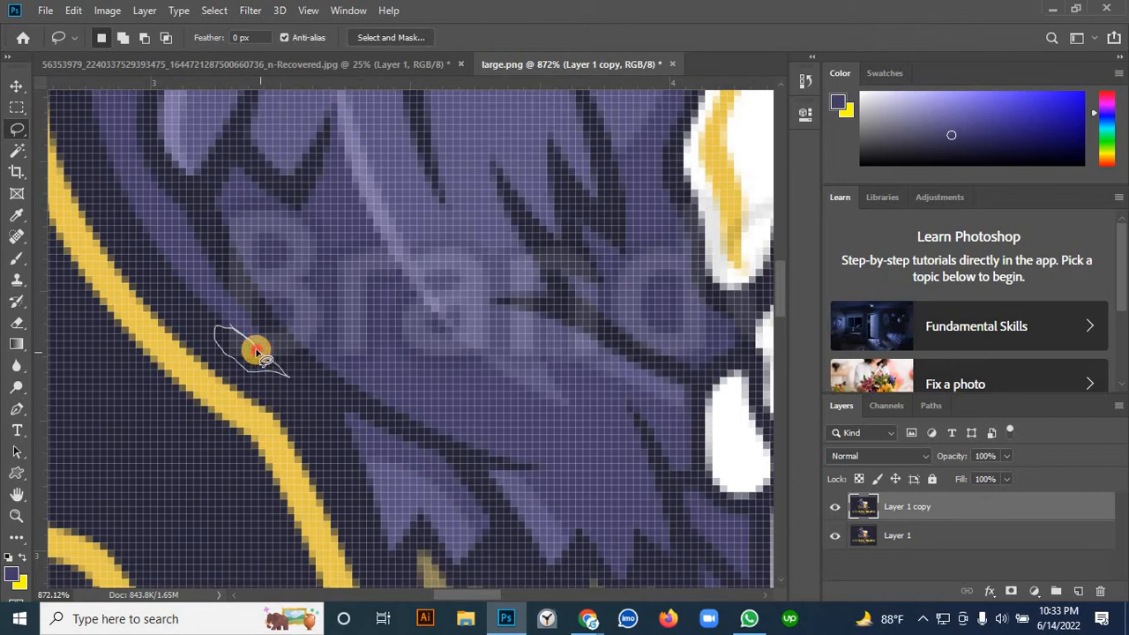
left_click_drag(256, 346, 257, 344)
scroll(257, 345, "down", 5)
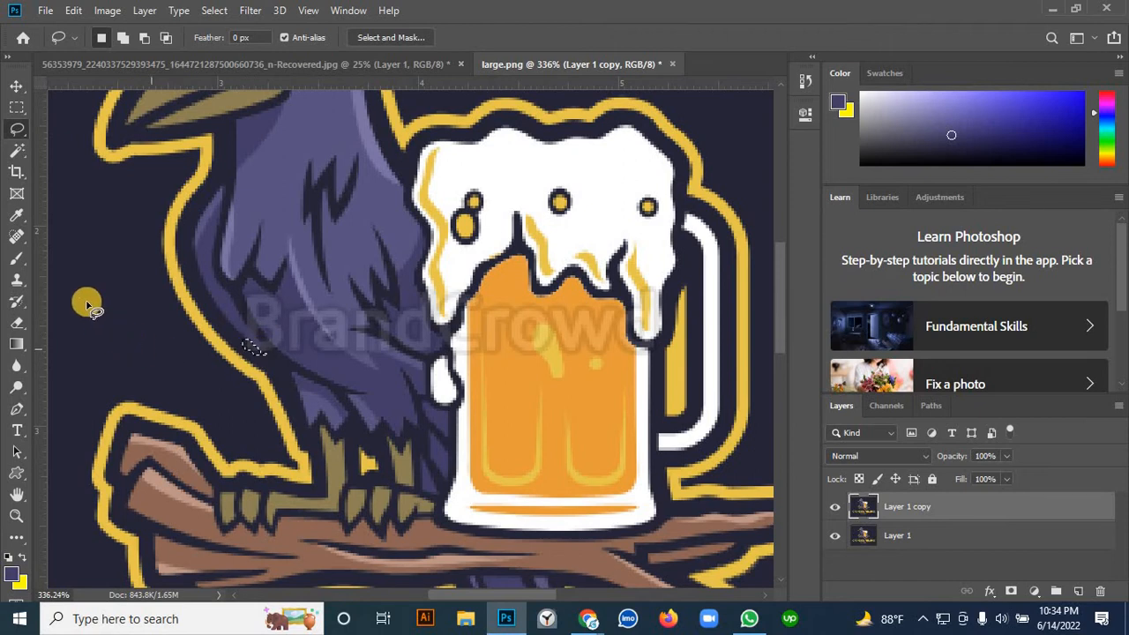
- Sample the adjacent dark navy, brush it over the selected area below the feather tip, and clear the selection
left_click(16, 258)
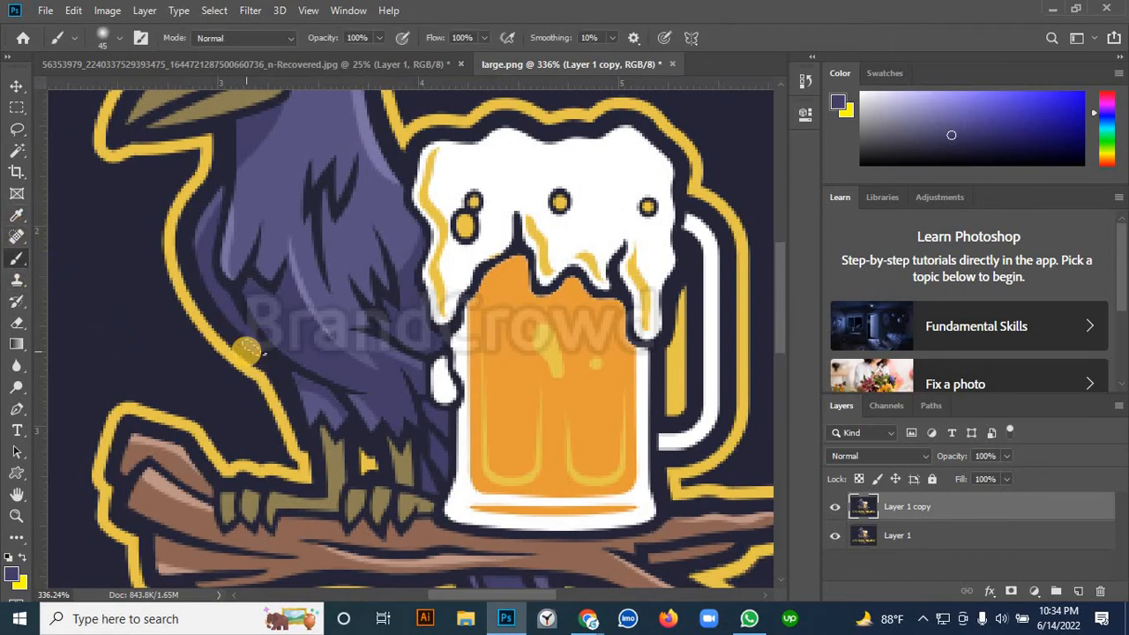
left_click(270, 361, "alt")
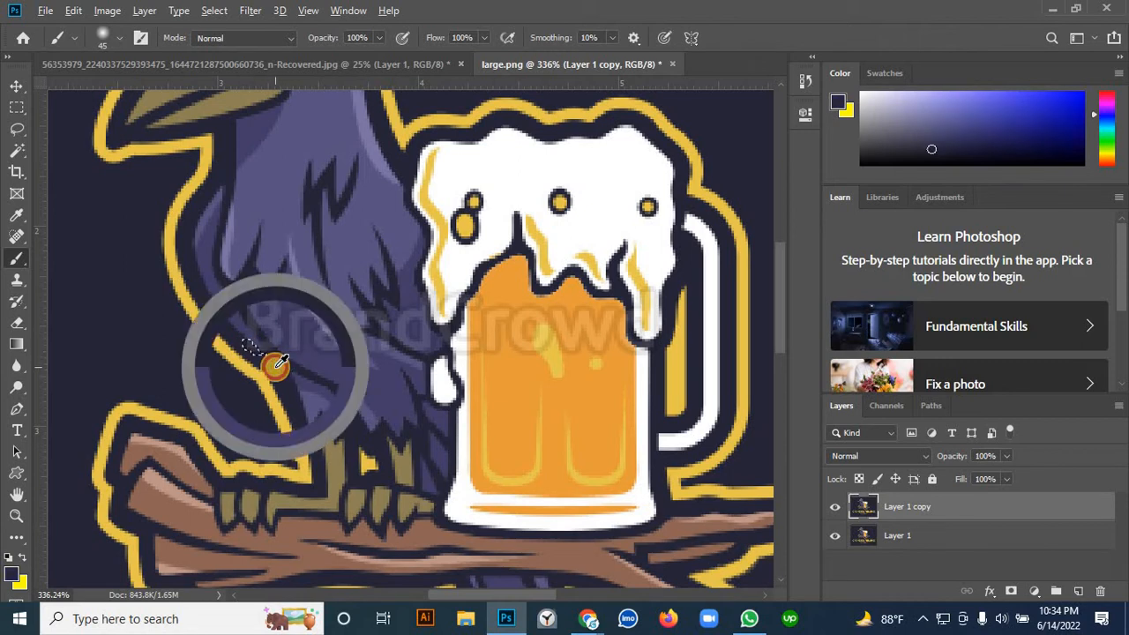
mouse_move(244, 343)
left_mouse_down()
mouse_move(265, 358)
mouse_move(253, 348)
left_mouse_up()
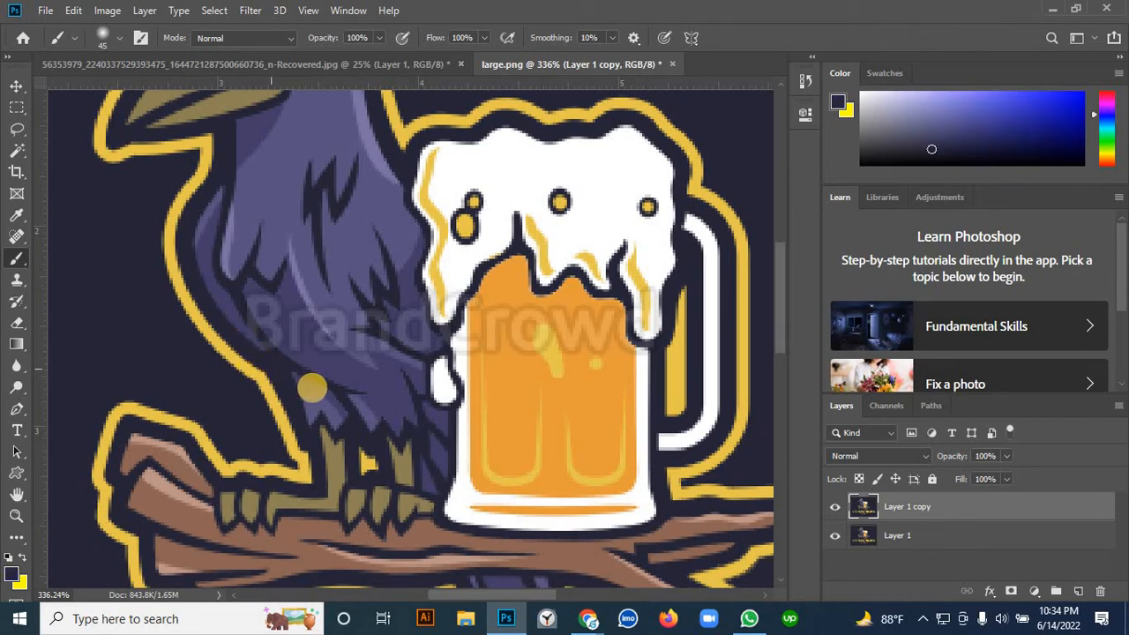
scroll(261, 346, "up", 3)
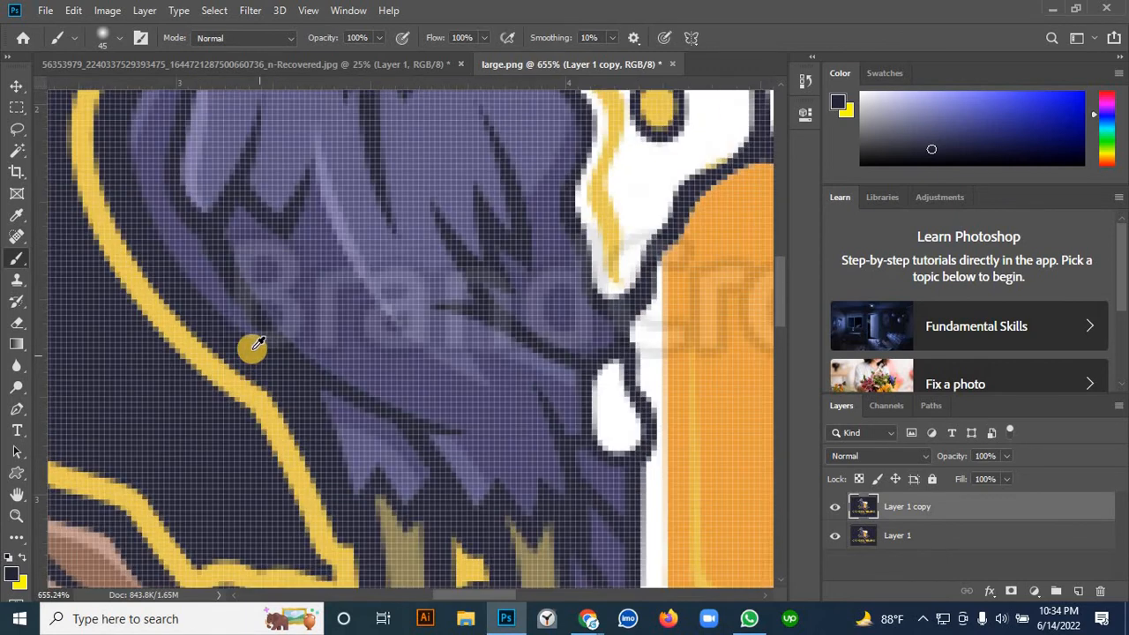
scroll(265, 343, "down", 2)
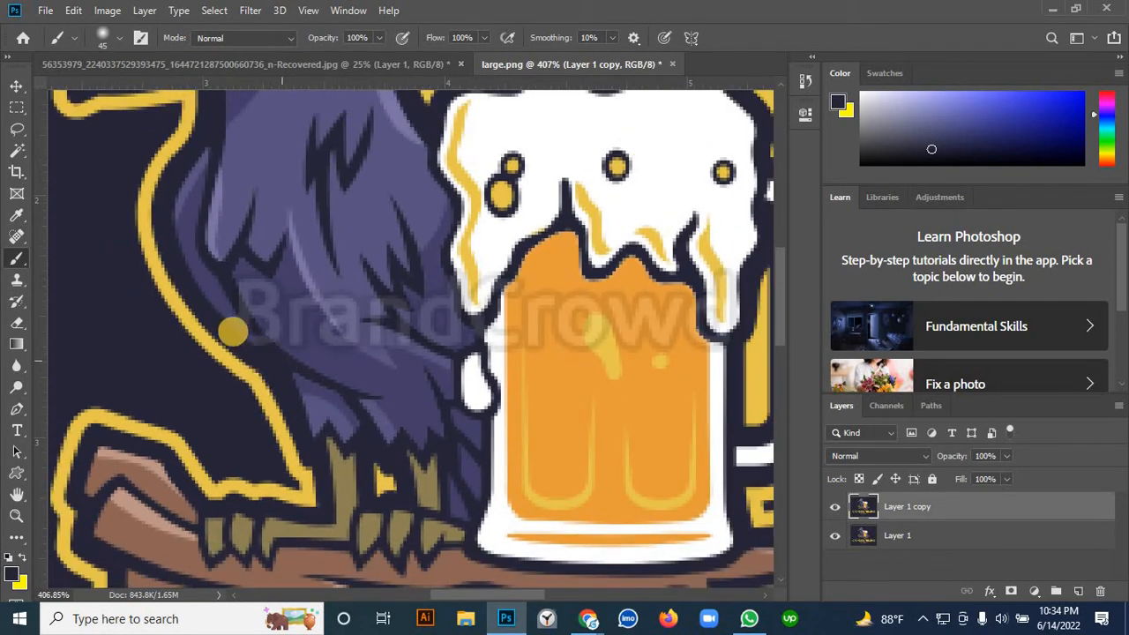
scroll(264, 339, "up", 4)
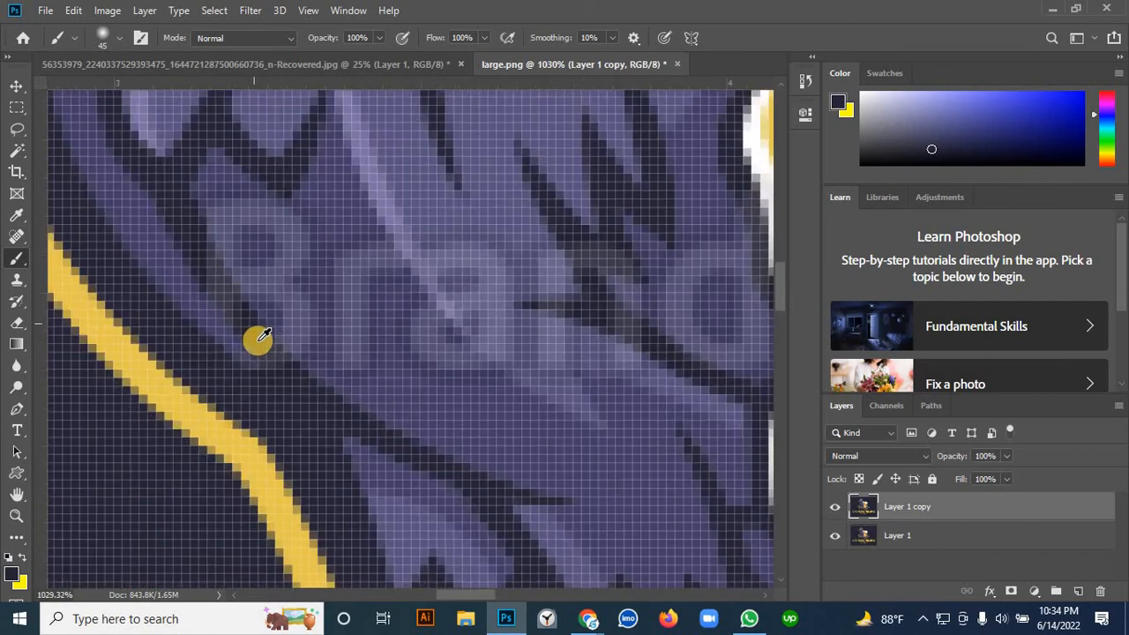
- Try to lasso the narrow navy outline strip along the crow's lower edge, beside the watermark's letter B
scroll(261, 341, "down", 4)
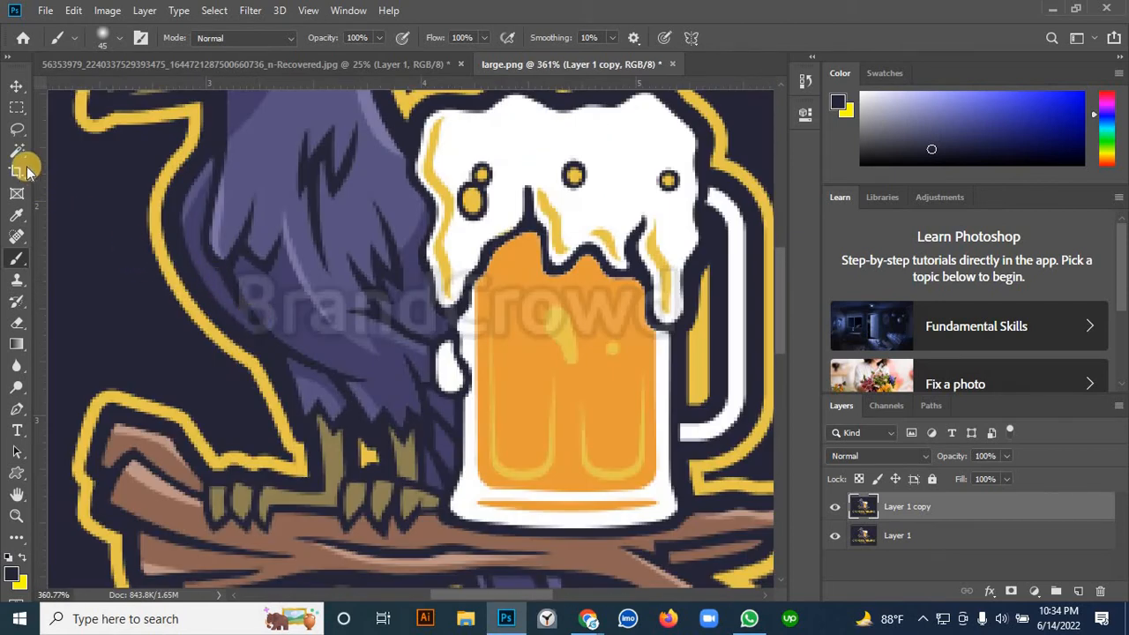
left_click(17, 129)
scroll(285, 295, "up", 2)
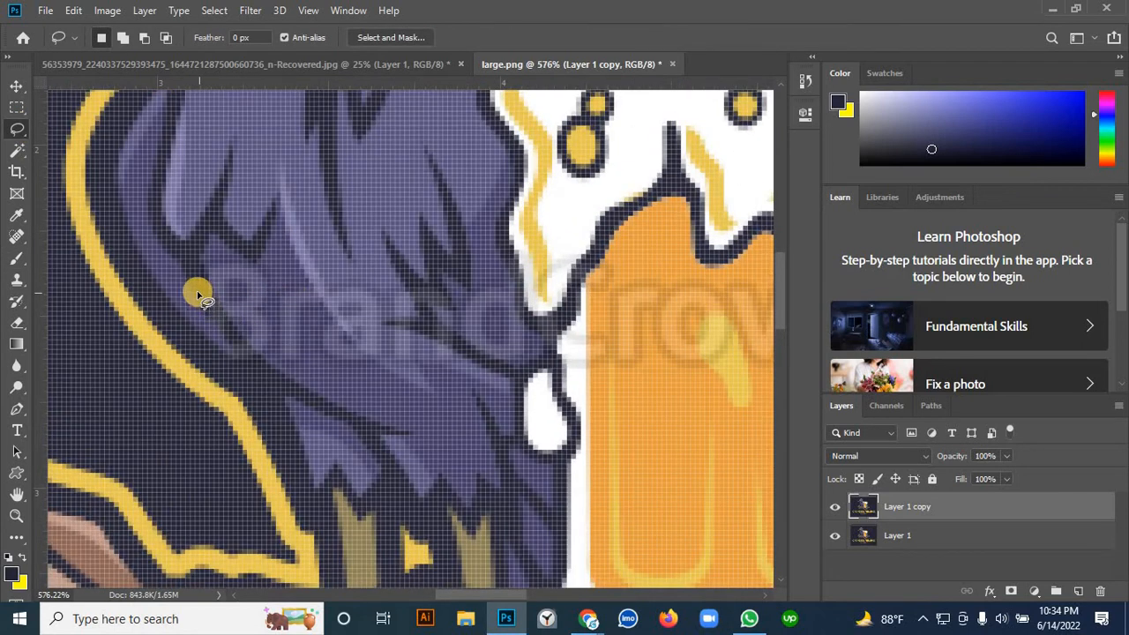
left_click_drag(196, 298, 215, 309)
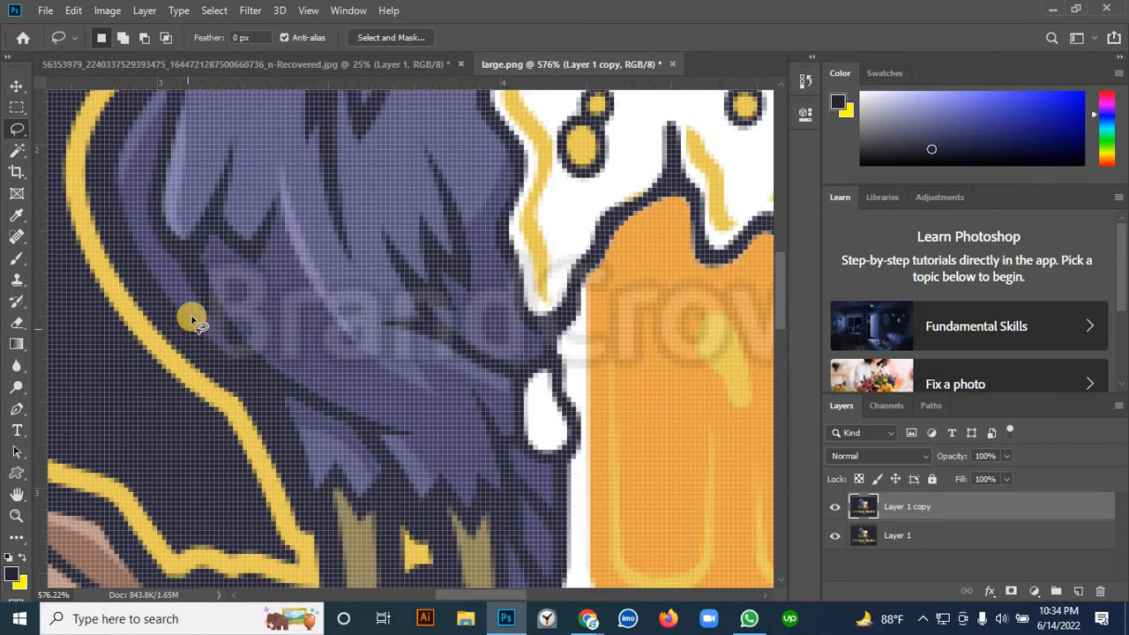
scroll(198, 316, "down", 2)
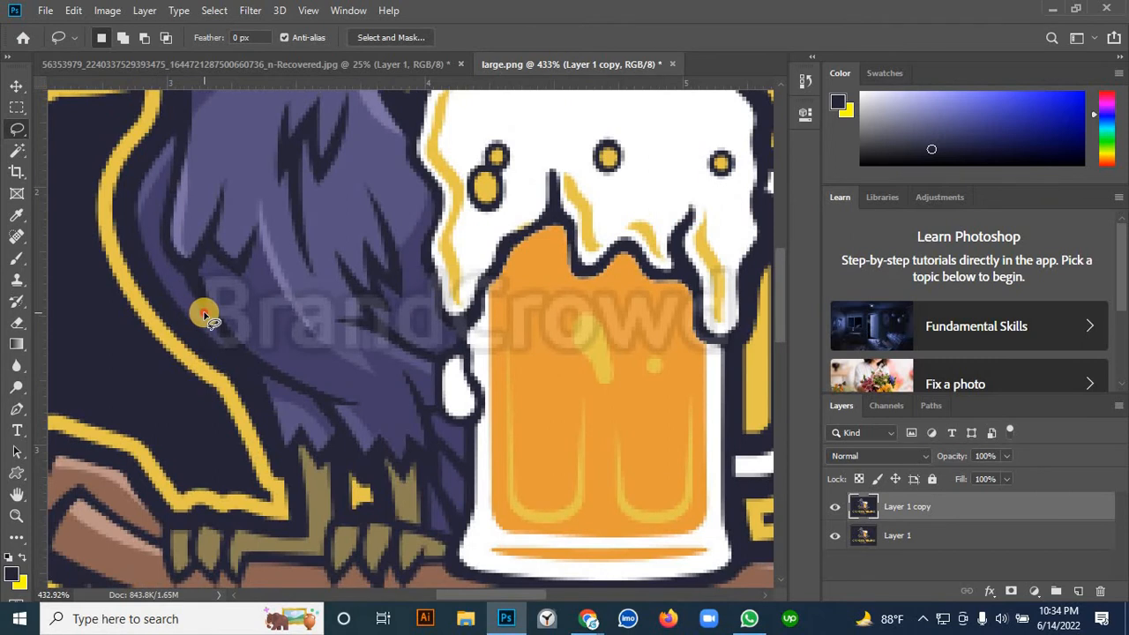
mouse_move(204, 314)
left_mouse_down()
mouse_move(218, 360)
mouse_move(241, 363)
left_mouse_up()
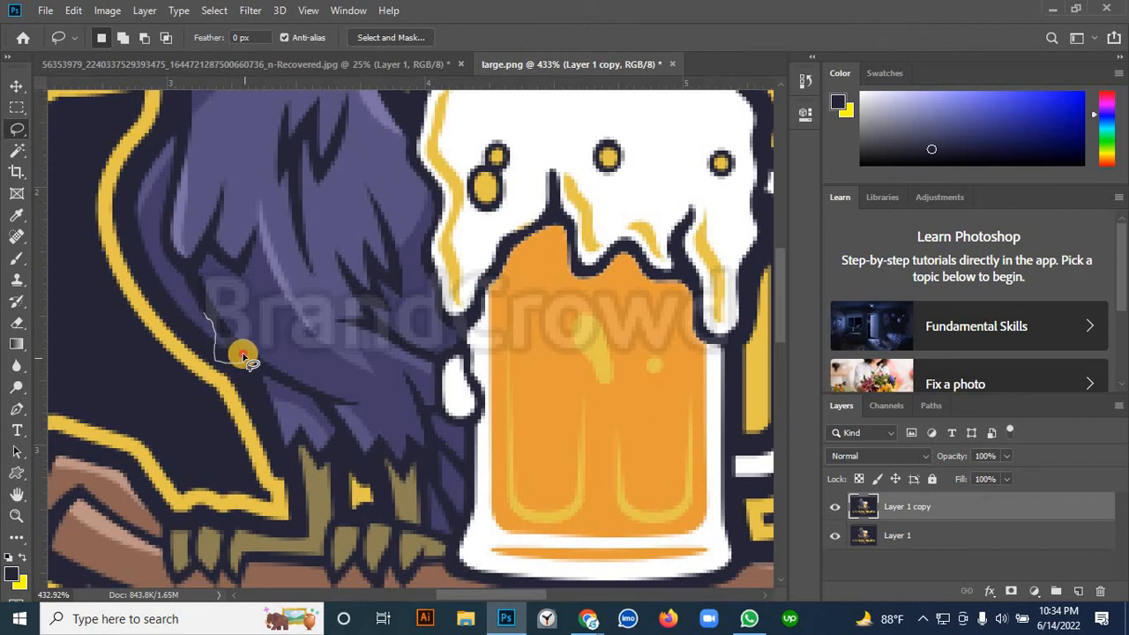
left_click_drag(246, 349, 201, 298)
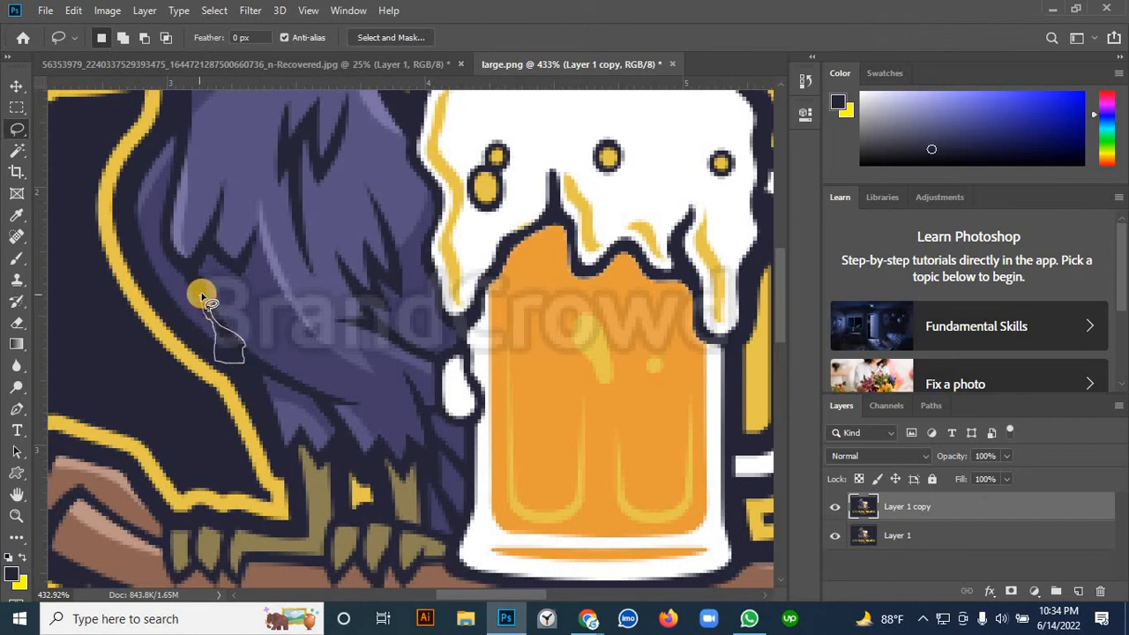
left_click(225, 323)
scroll(223, 319, "up", 5)
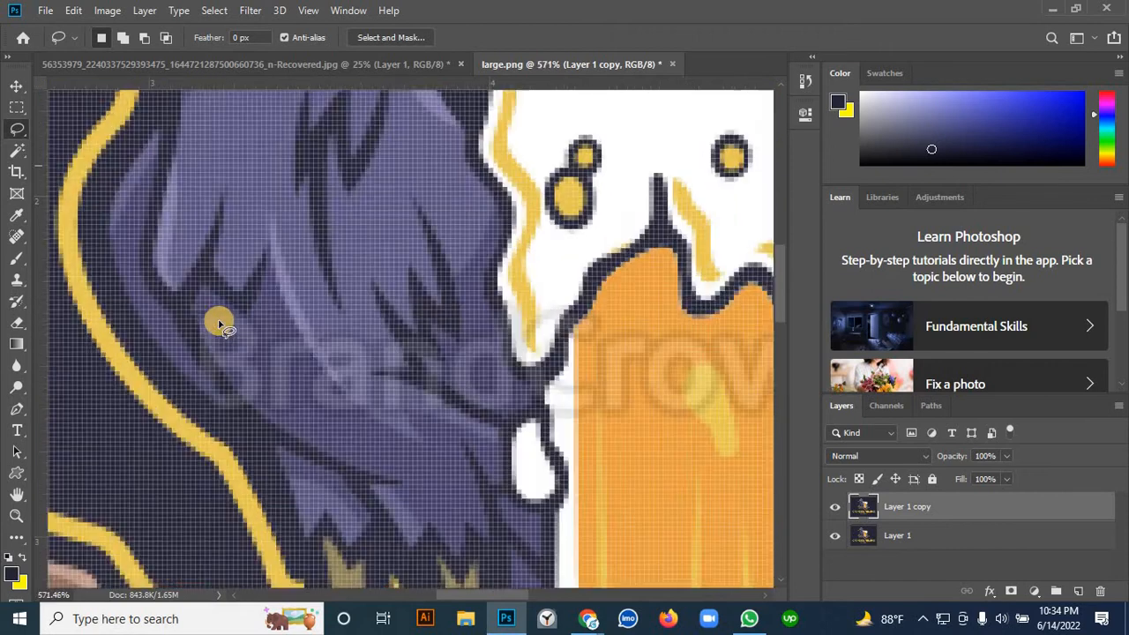
scroll(171, 302, "down", 3)
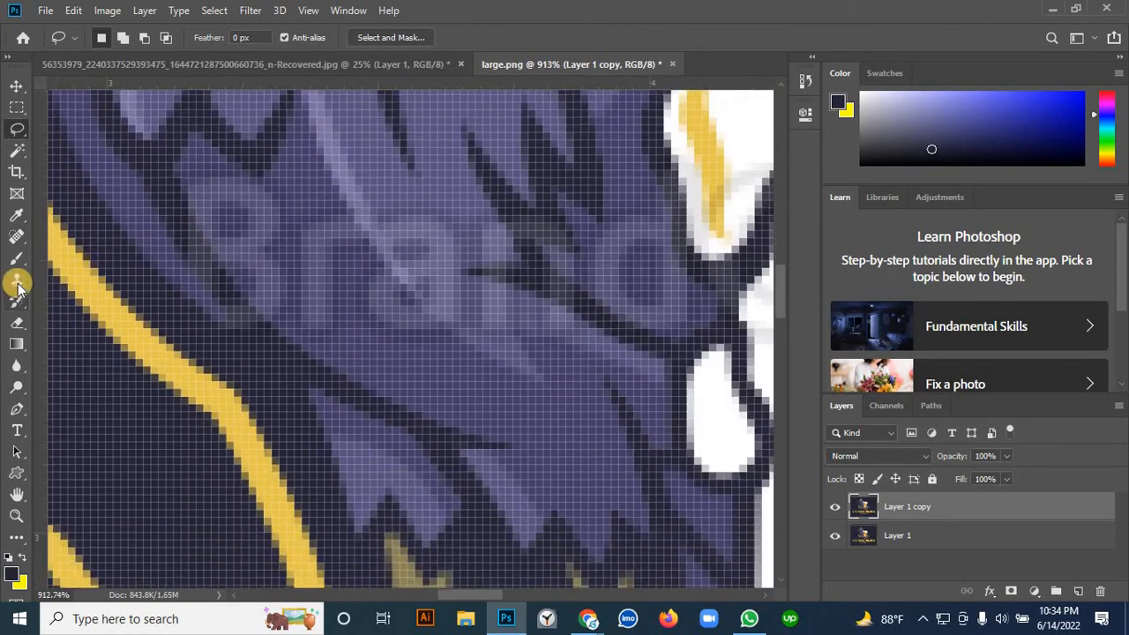
- Draw a closed Pen path around the navy outline strip beside the watermark's letter B and convert it to a selection
scroll(62, 300, "down", 3)
left_click(15, 411)
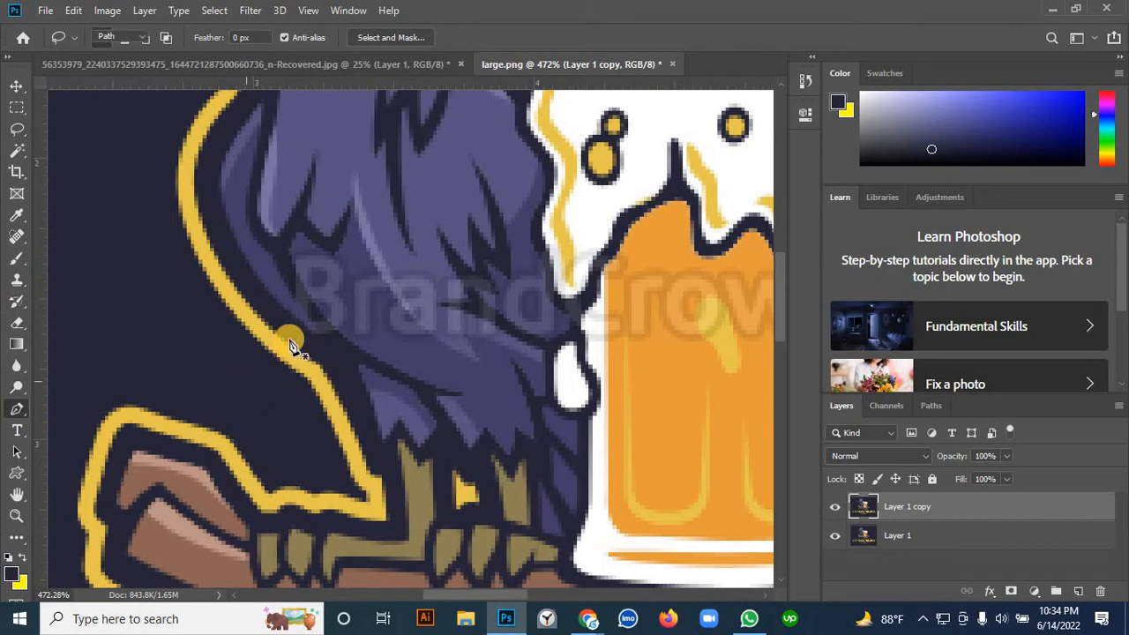
scroll(294, 344, "up", 2)
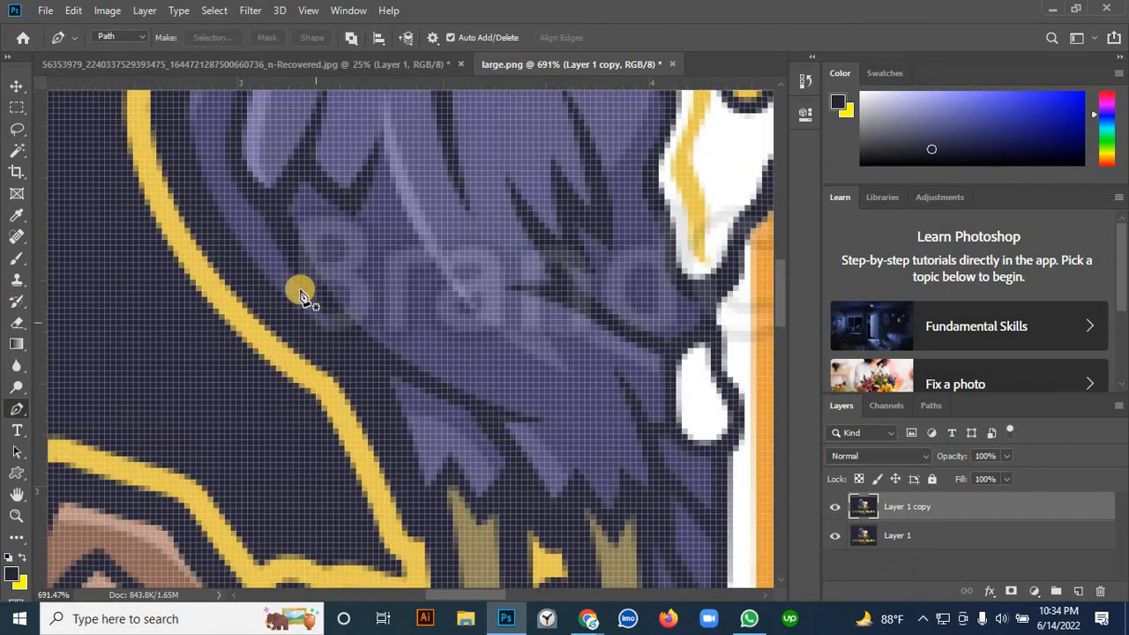
left_click(281, 252)
mouse_move(343, 330)
left_mouse_down()
mouse_move(387, 351)
mouse_move(320, 332)
mouse_move(356, 346)
left_mouse_up()
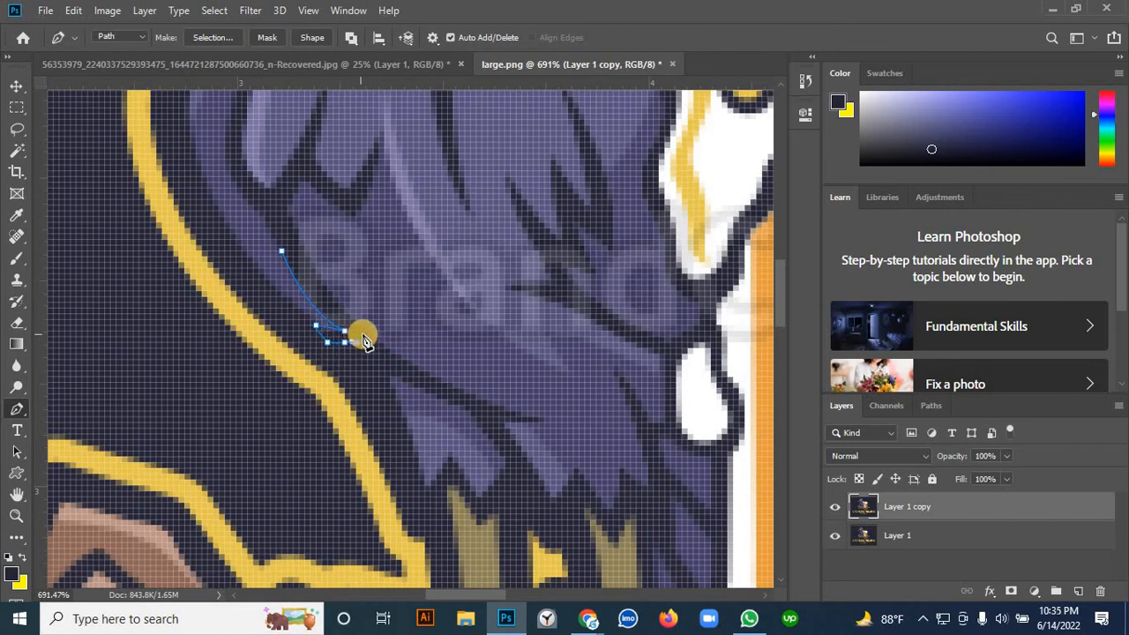
left_click(369, 333)
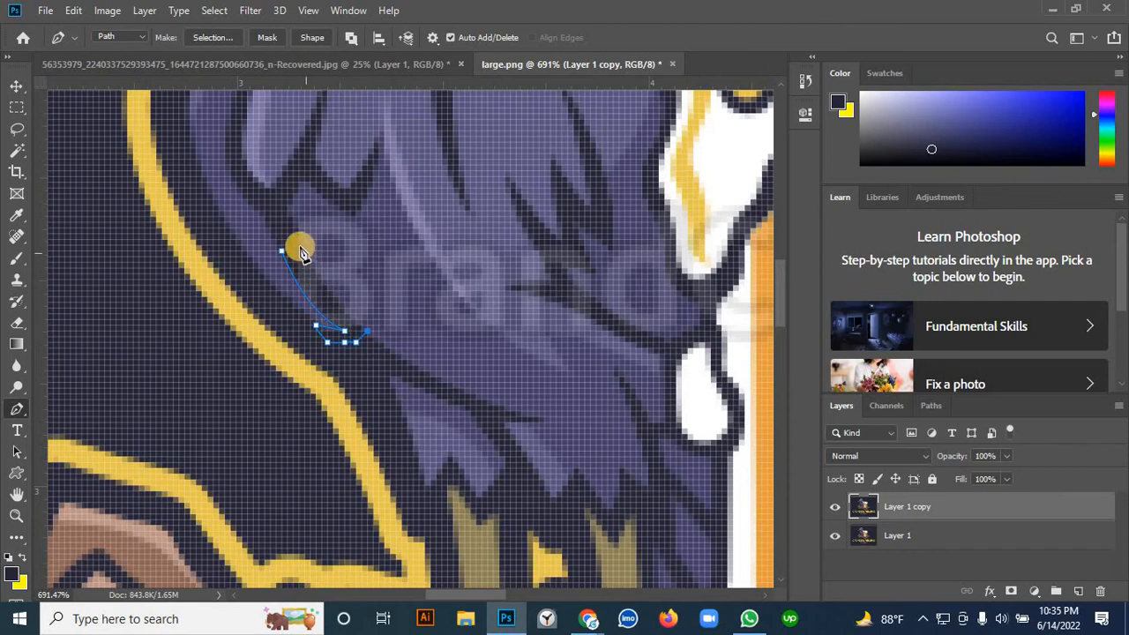
mouse_move(300, 256)
left_mouse_down()
mouse_move(300, 213)
mouse_move(280, 247)
mouse_move(295, 262)
left_mouse_up()
scroll(295, 262, "down", 3)
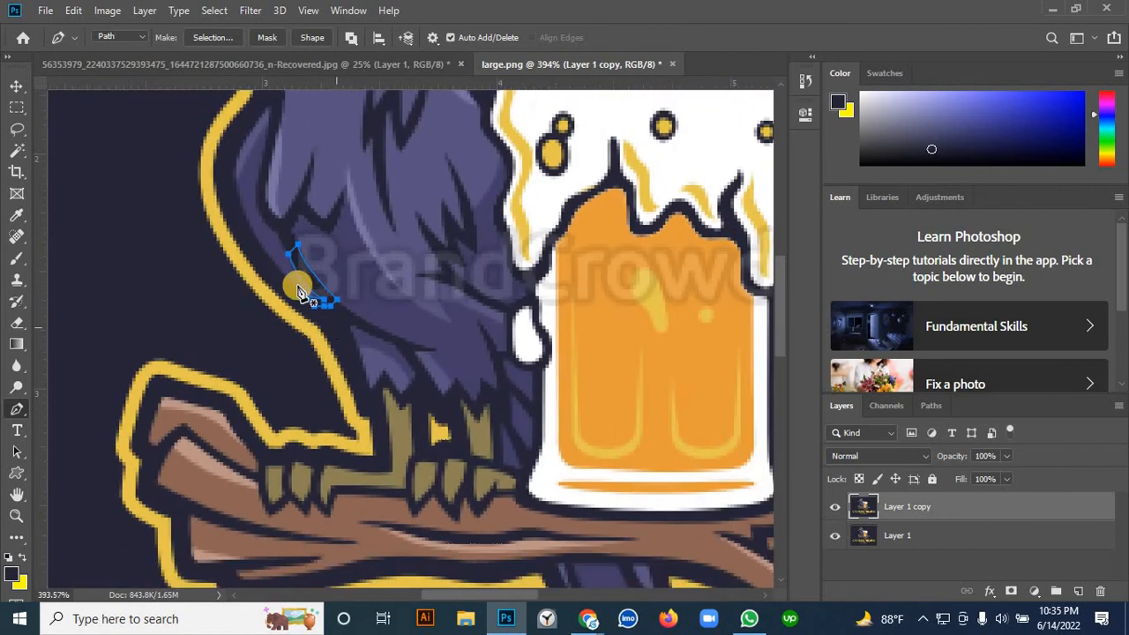
key("ctrl+Return")
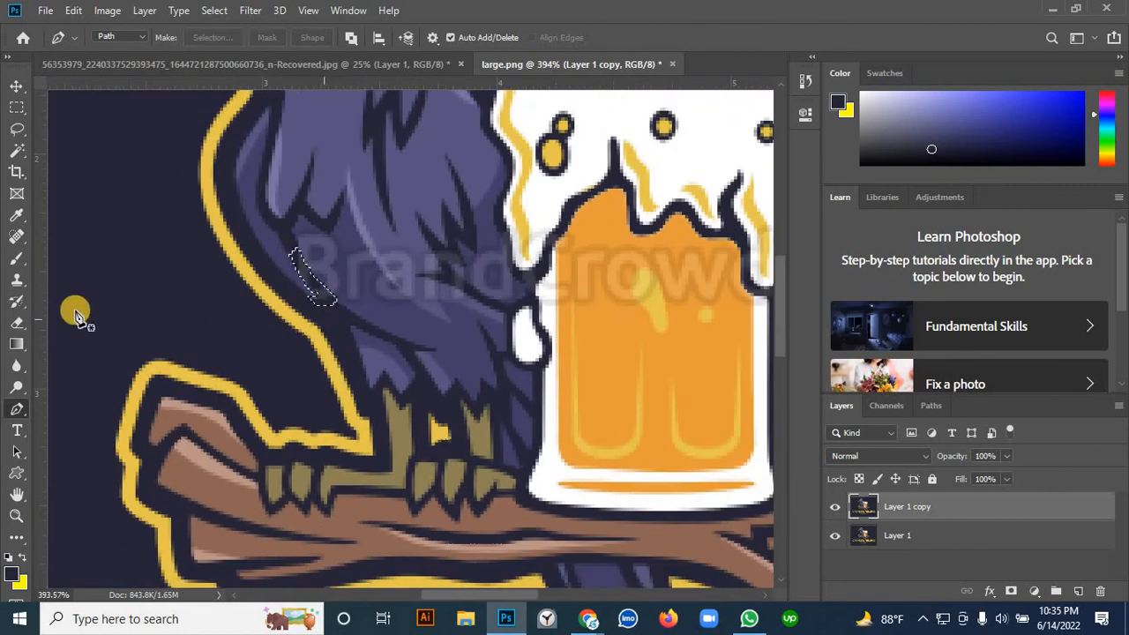
- Brush dark navy over the selected outline strip to cover the watermark, and clear the selection
left_click(17, 258)
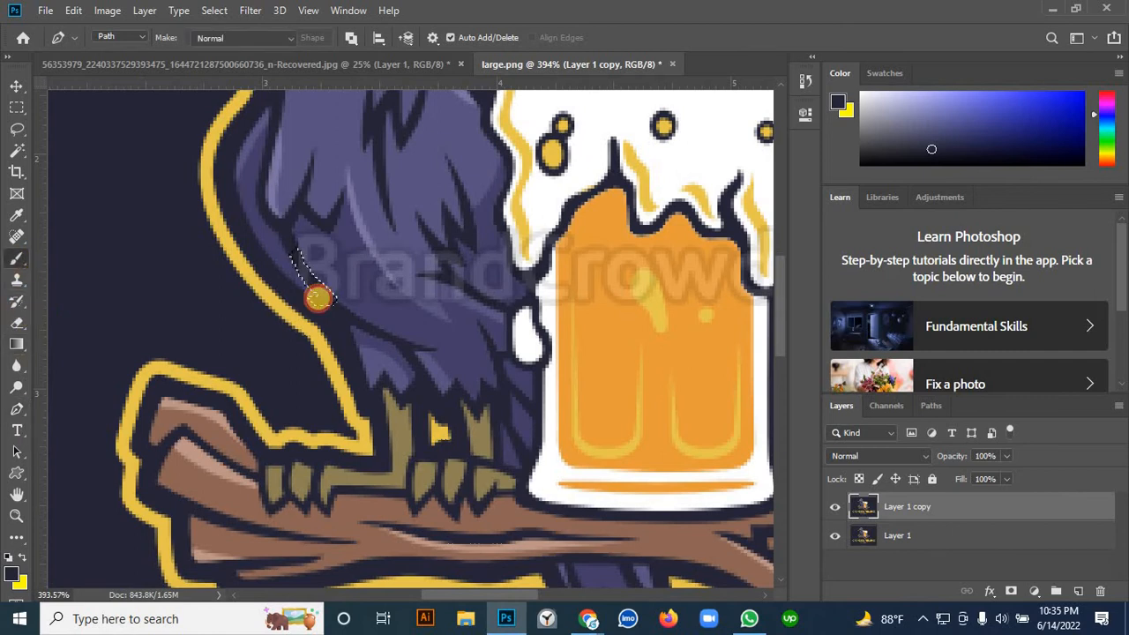
mouse_move(292, 281)
left_mouse_down()
mouse_move(315, 299)
mouse_move(291, 250)
mouse_move(325, 303)
left_mouse_up()
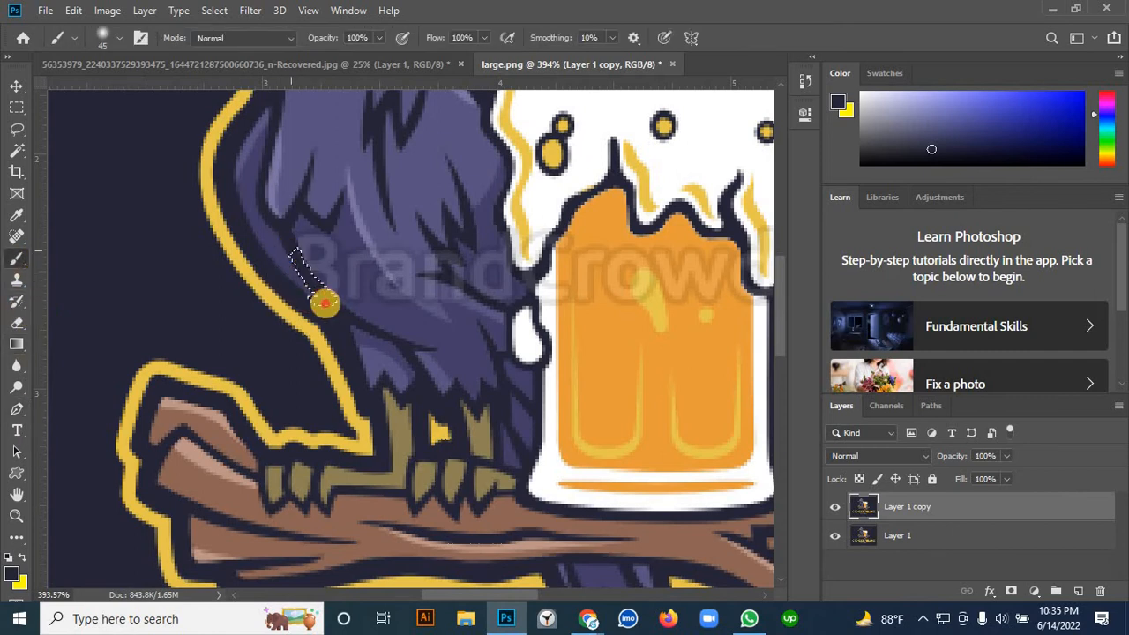
key("ctrl+d")
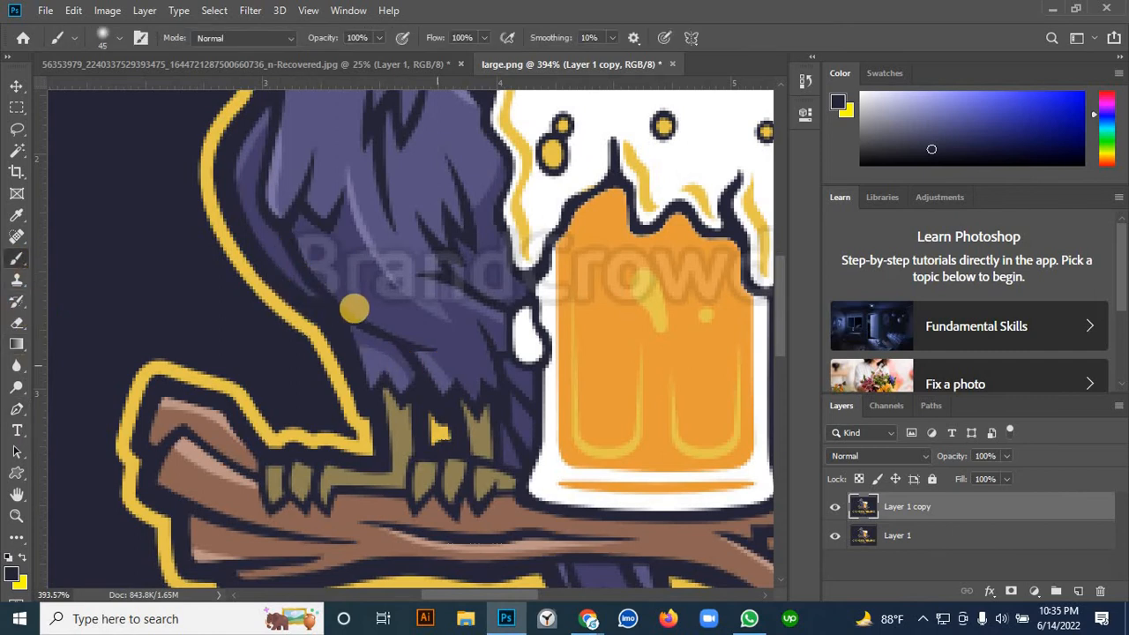
- Try to select the crow's purple body under the watermark with the Magic Wand at a tolerance of 32, contiguous and anti-aliased
scroll(358, 298, "up", 1)
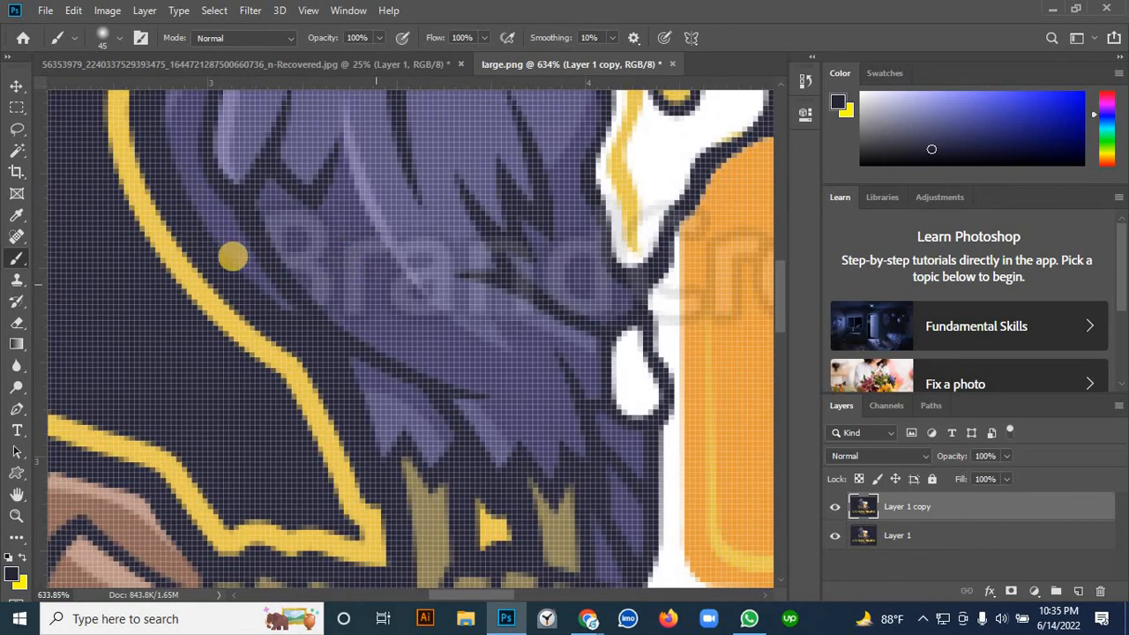
scroll(232, 253, "down", 2)
scroll(322, 276, "down", 1)
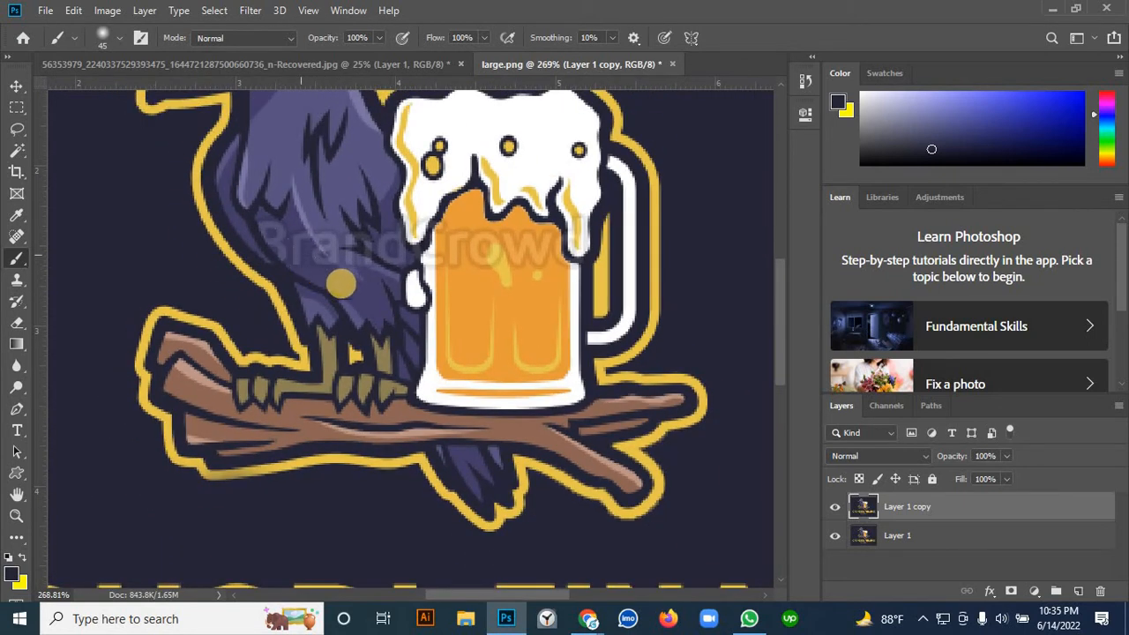
left_click(17, 150)
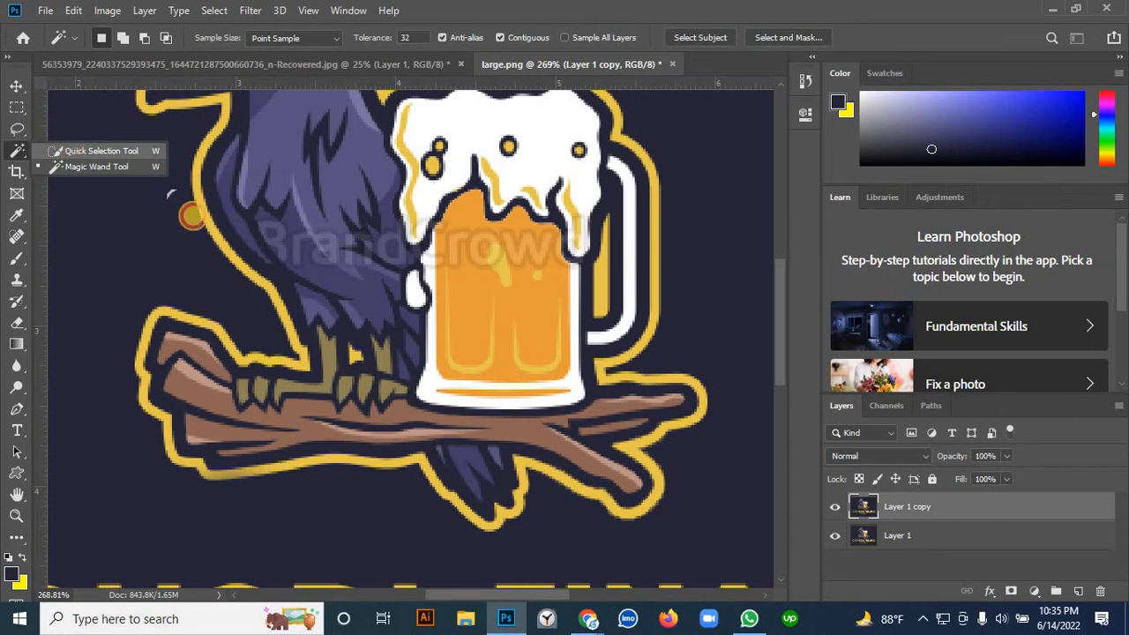
key("shift+w")
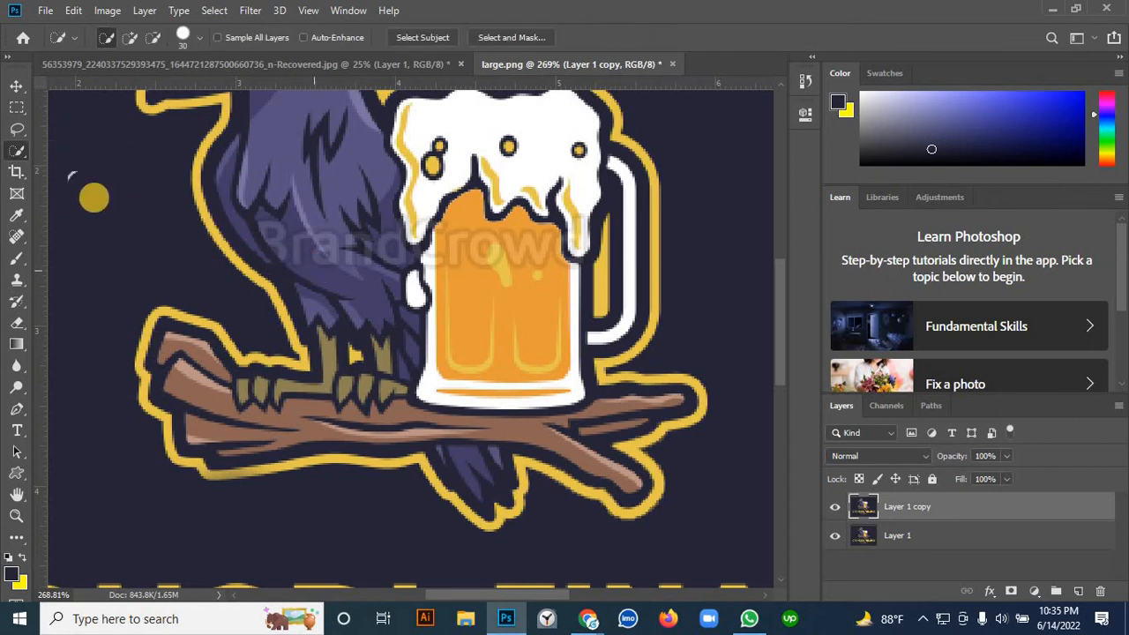
left_click(17, 150)
left_click(88, 168)
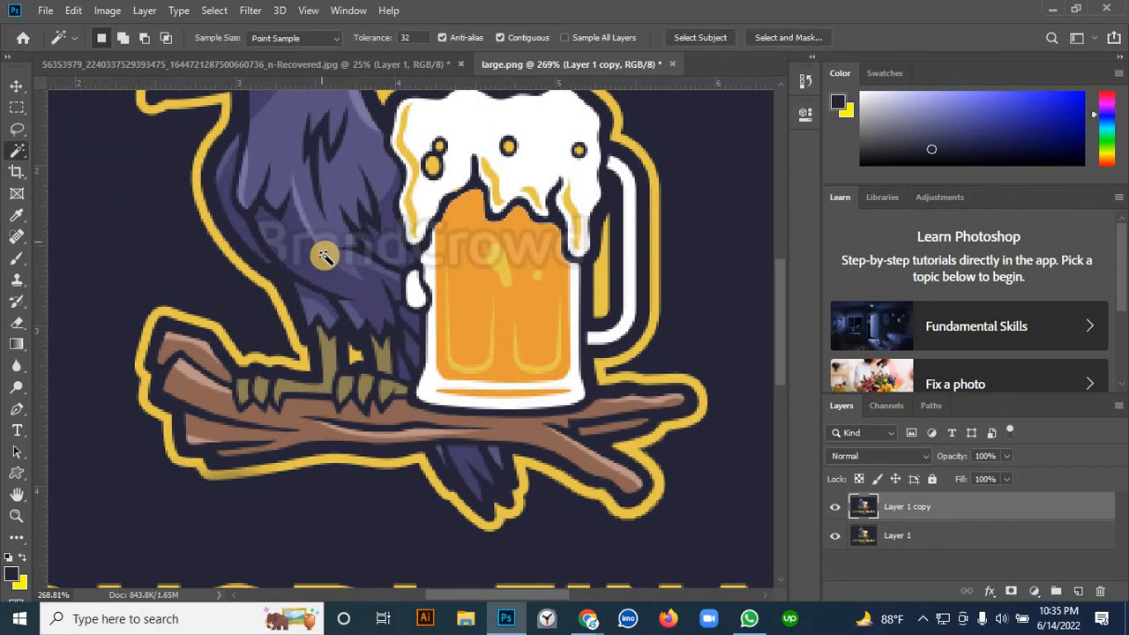
left_click(314, 264)
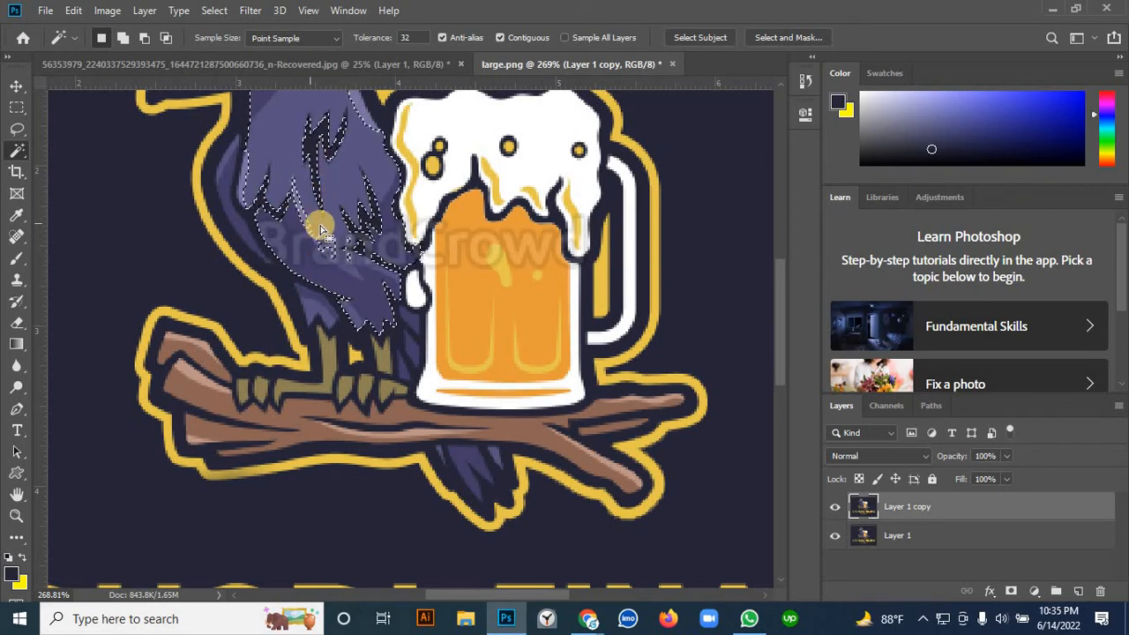
scroll(322, 251, "up", 3)
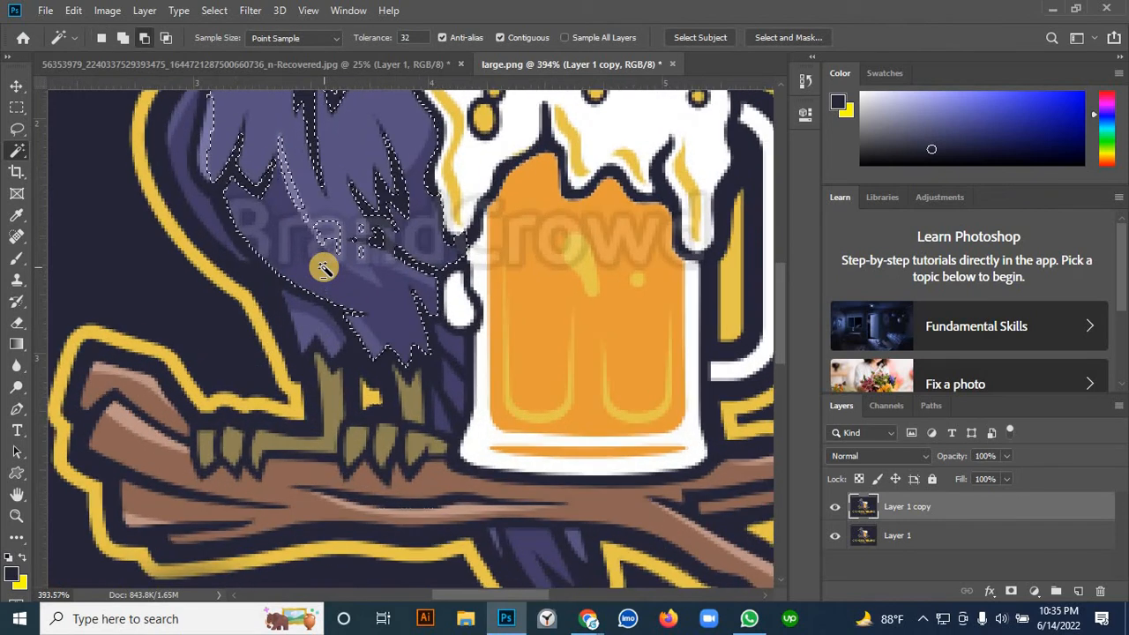
scroll(323, 269, "up", 1)
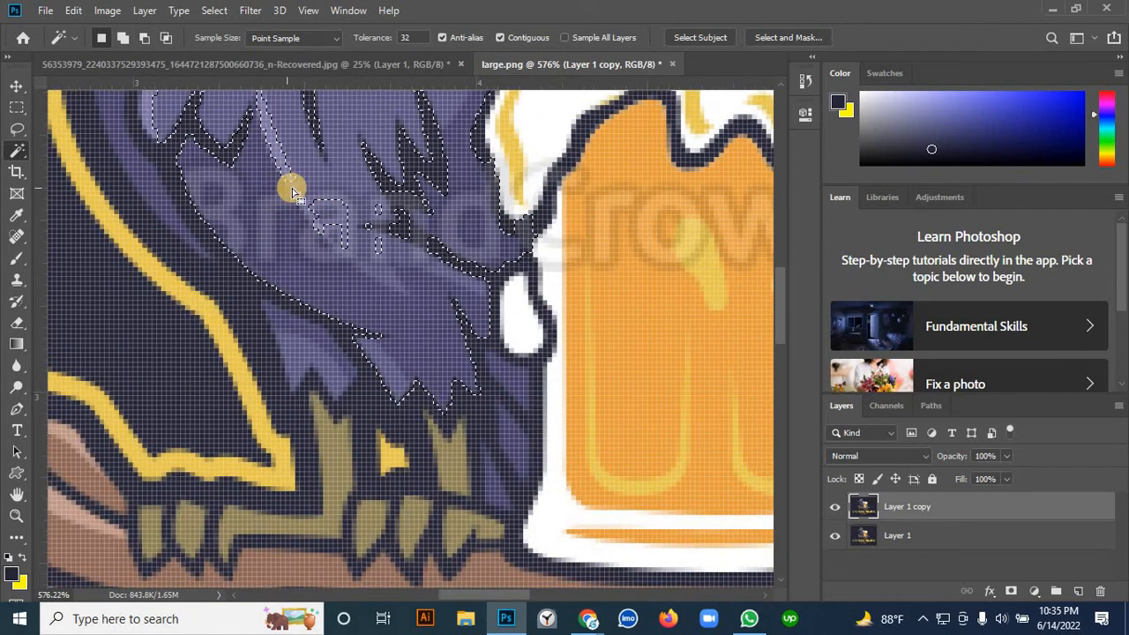
key("ctrl+d")
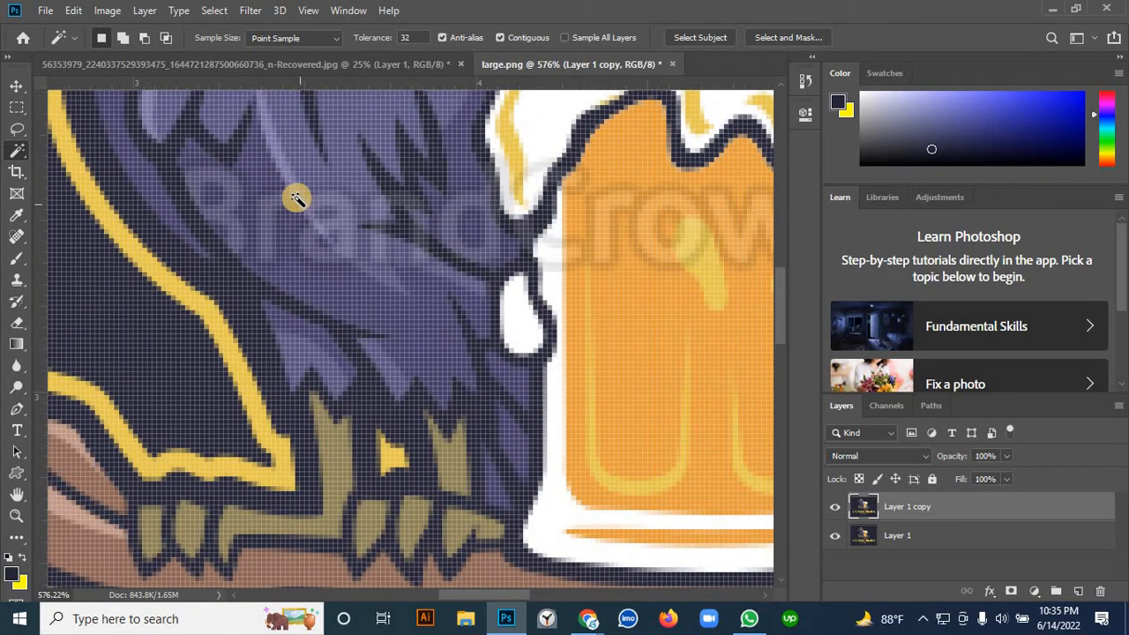
- Start a Pen path along the upper edge of the crow's dark purple feather area under the watermark's letter B
left_click(17, 86)
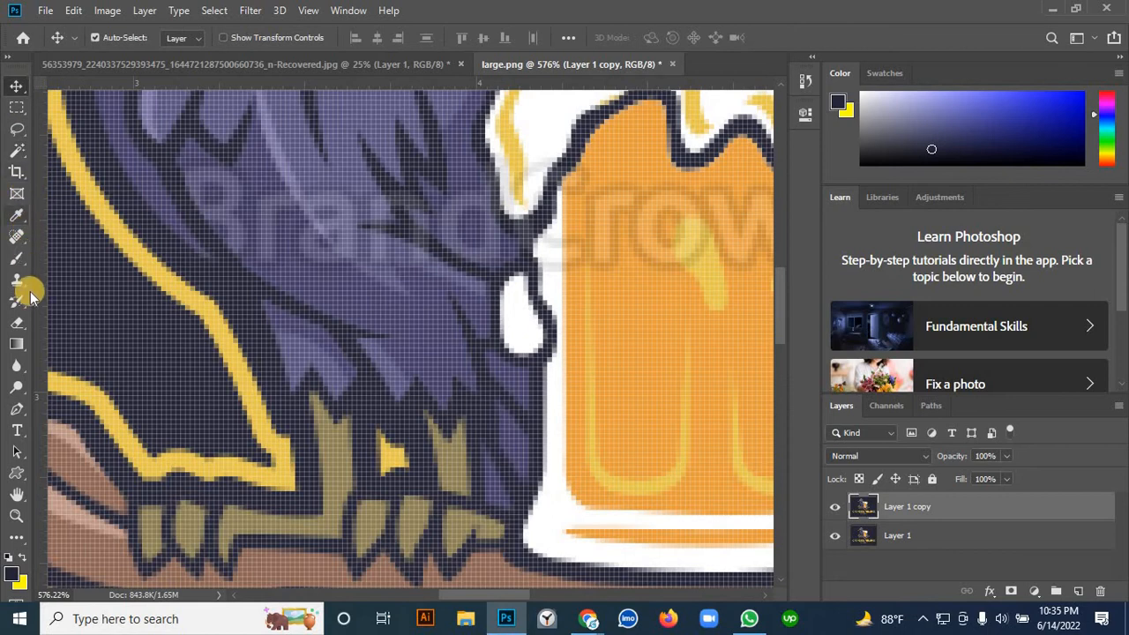
left_click(17, 408)
scroll(138, 344, "down", 5)
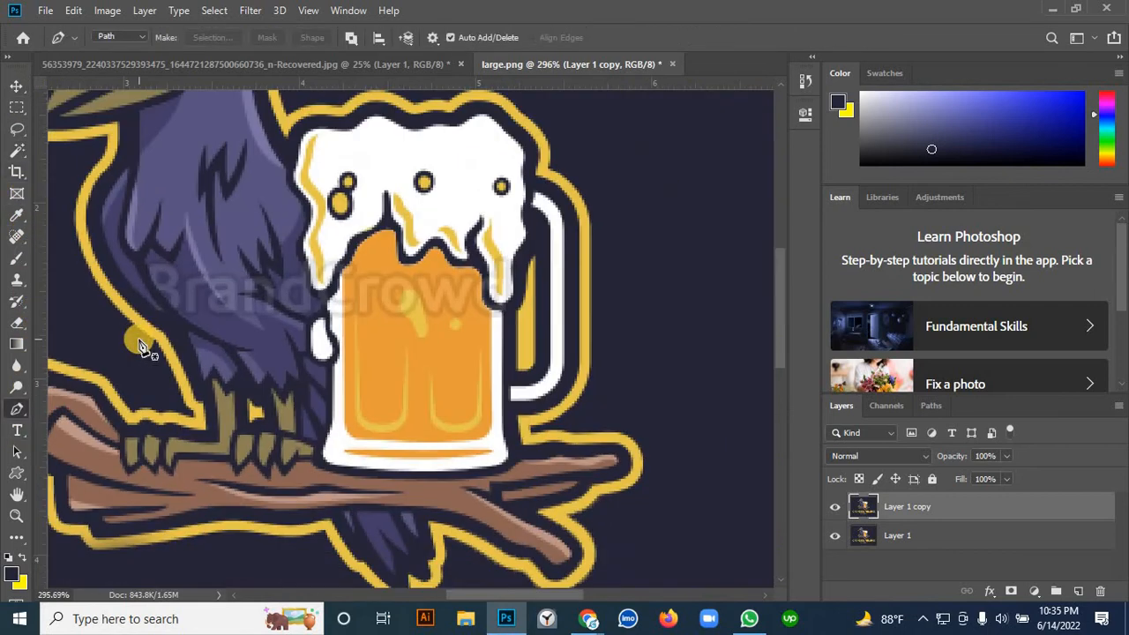
scroll(139, 344, "down", 1)
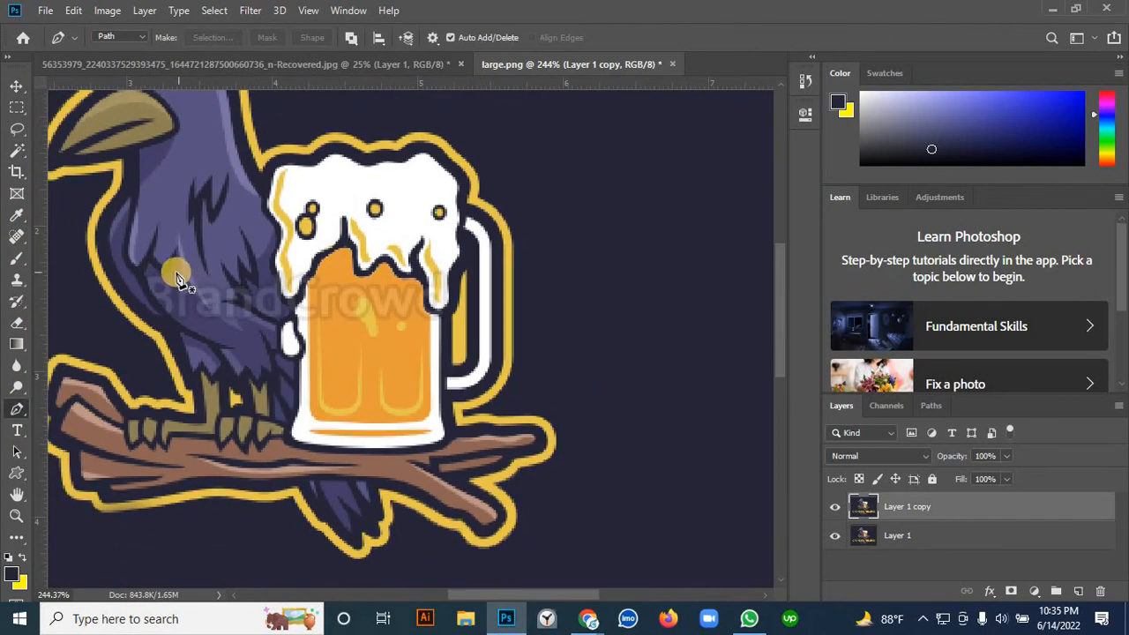
scroll(176, 275, "up", 5)
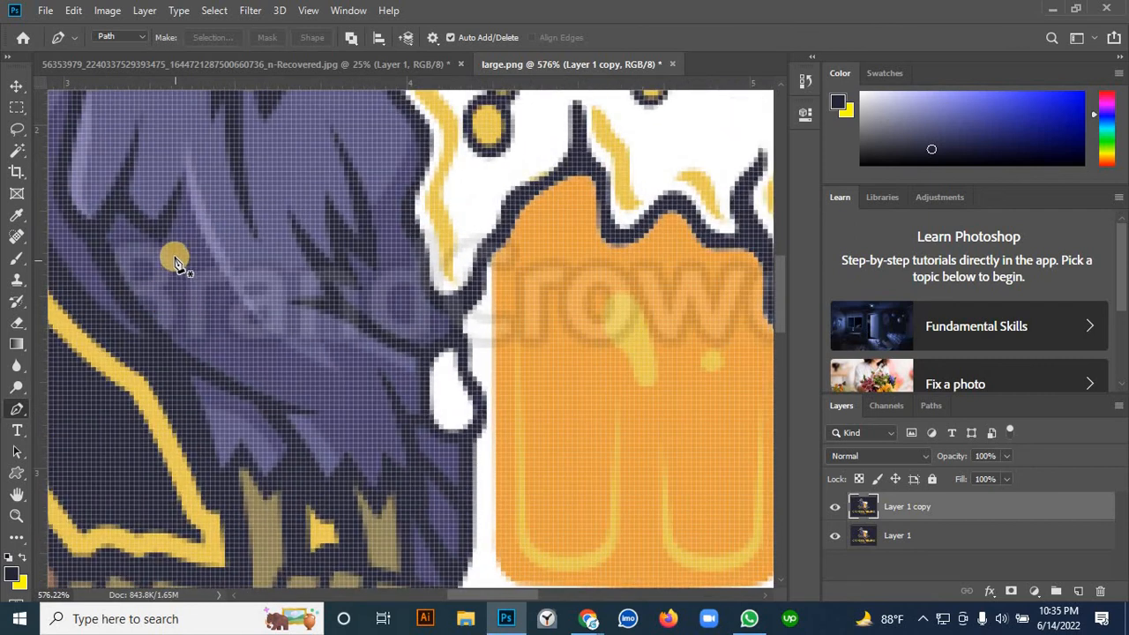
left_click(181, 238)
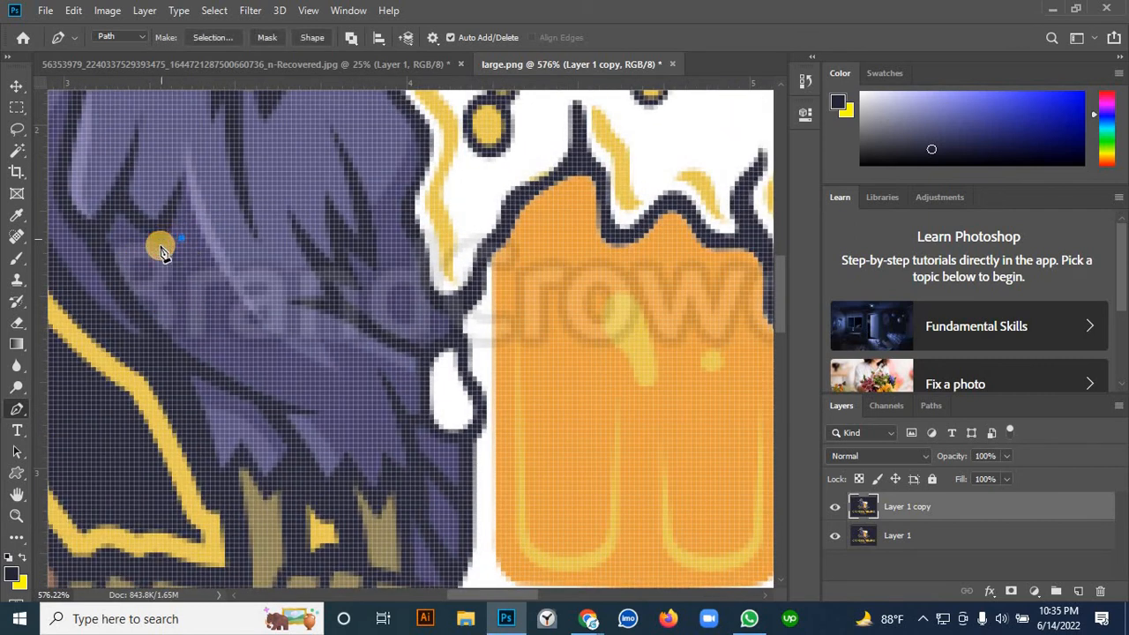
left_click(154, 243)
left_click_drag(154, 245, 149, 244)
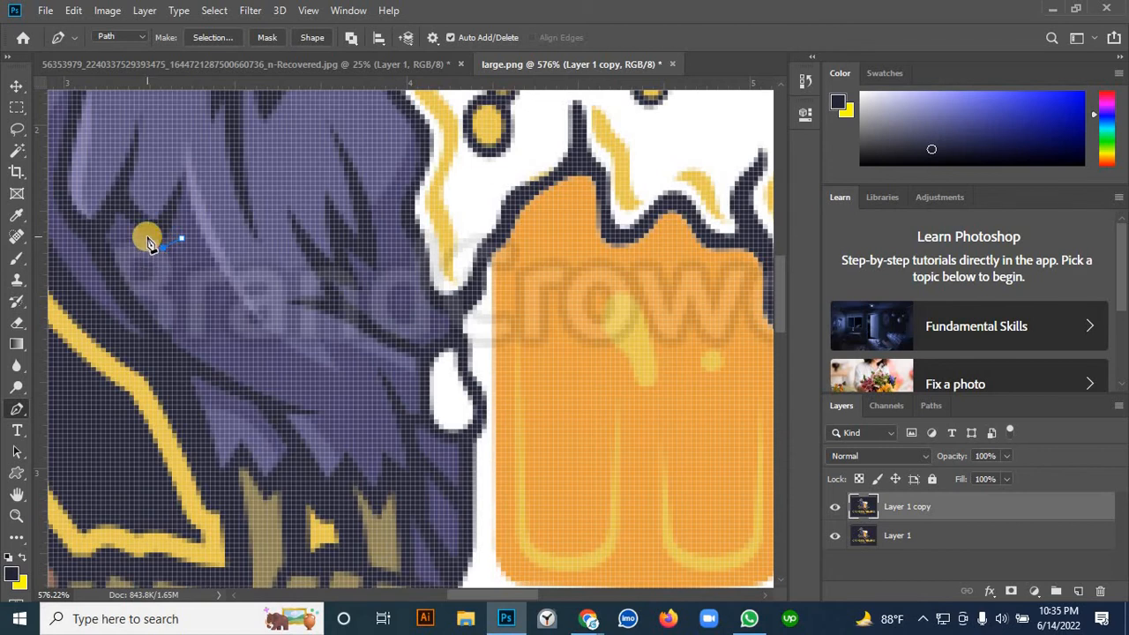
scroll(133, 234, "down", 3)
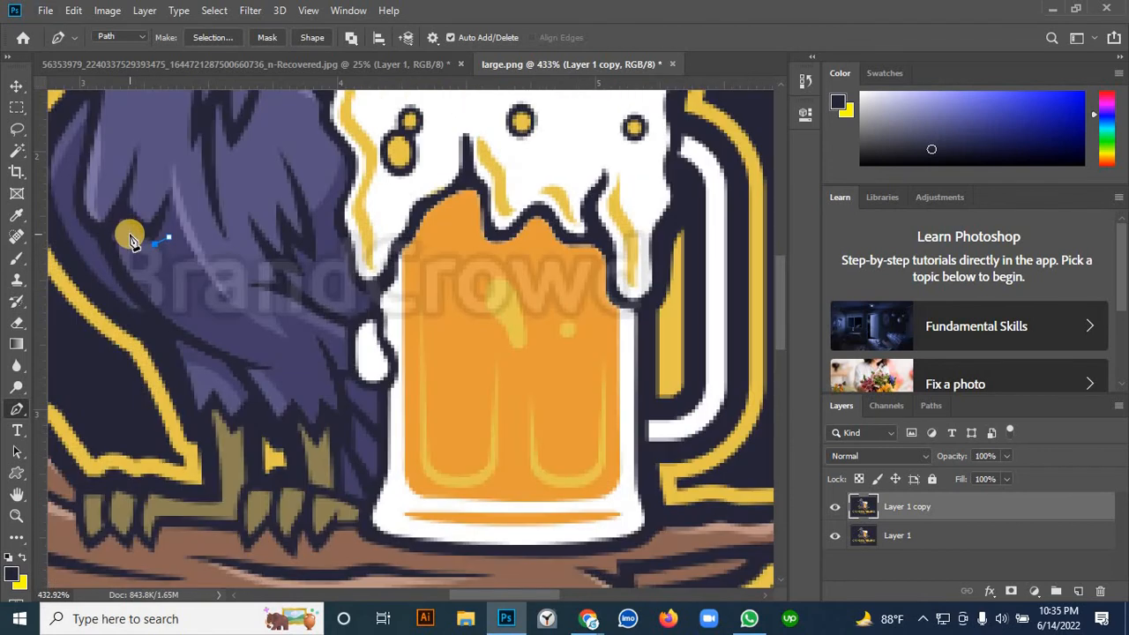
left_click_drag(121, 232, 117, 231)
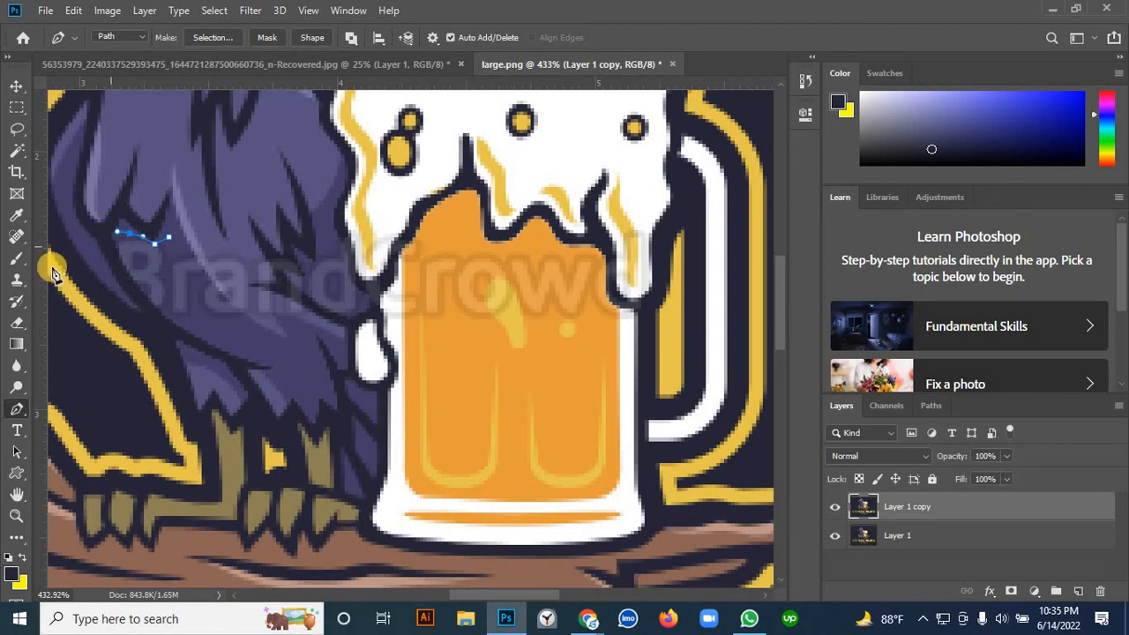
left_click(121, 259)
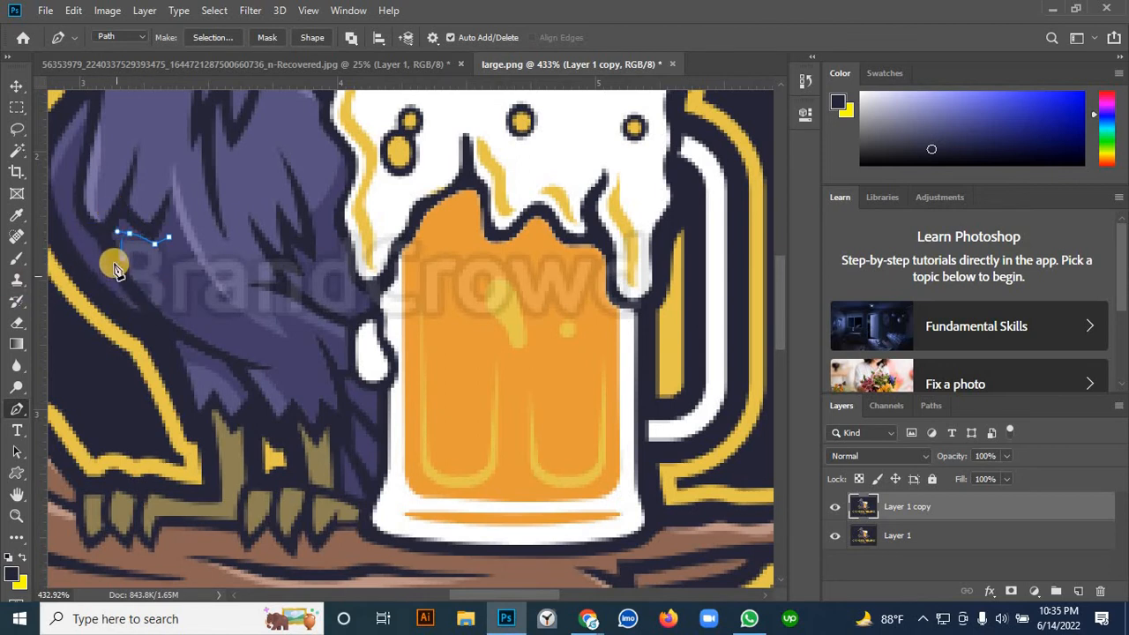
key("ctrl+z")
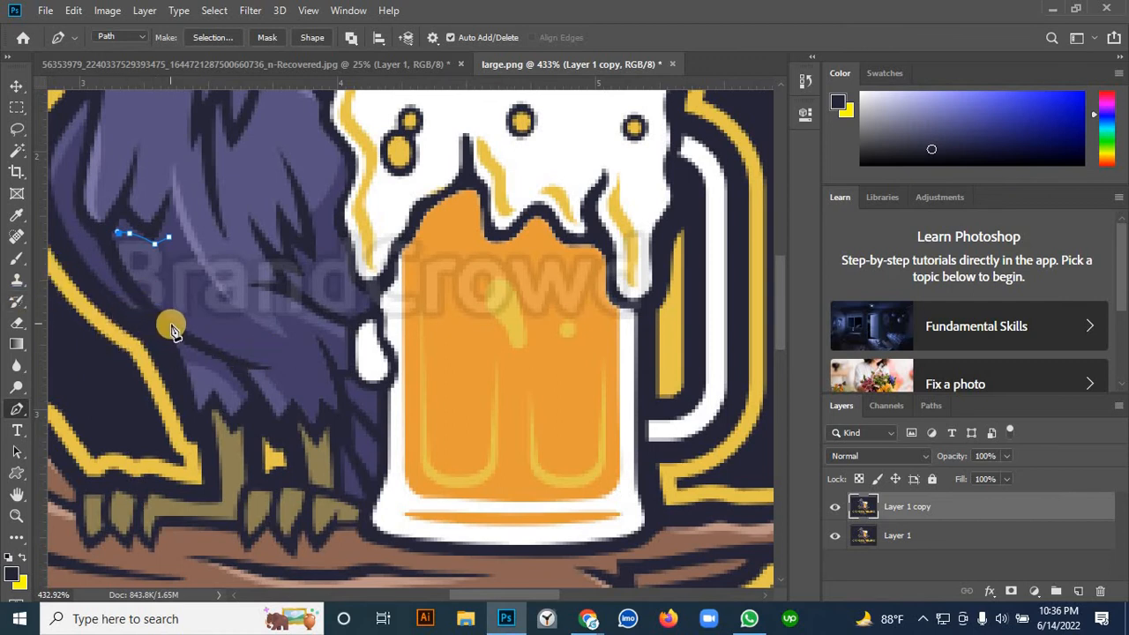
- Curve the Pen path around the rest of the dark purple feather area, close it, and convert it to a selection
left_click_drag(175, 326, 236, 364)
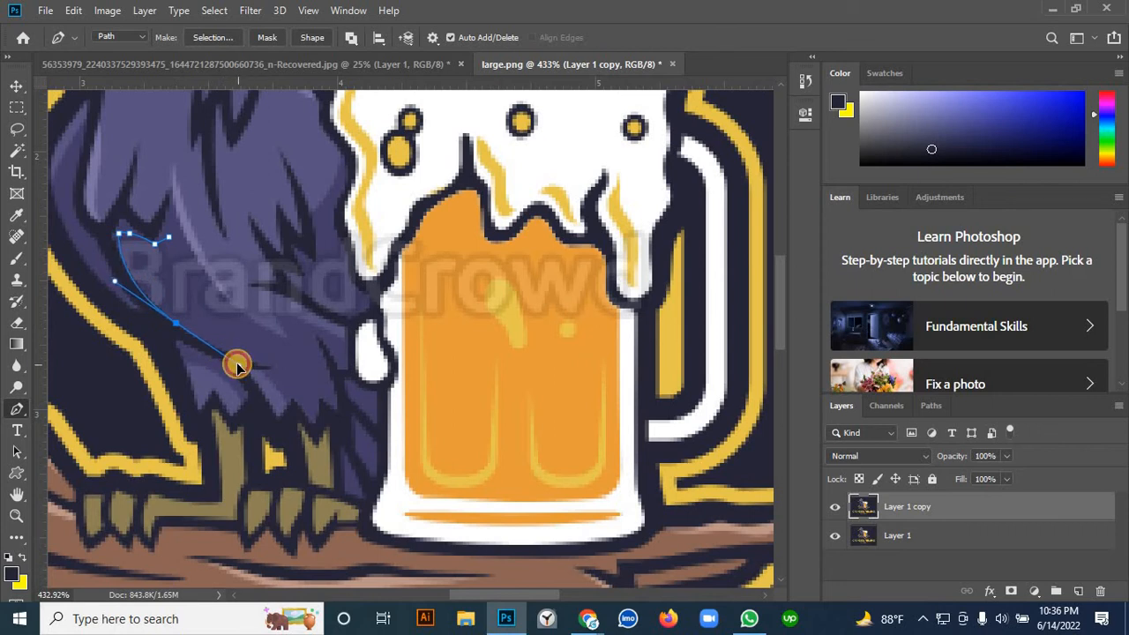
left_click(176, 325, "alt")
left_click(232, 328)
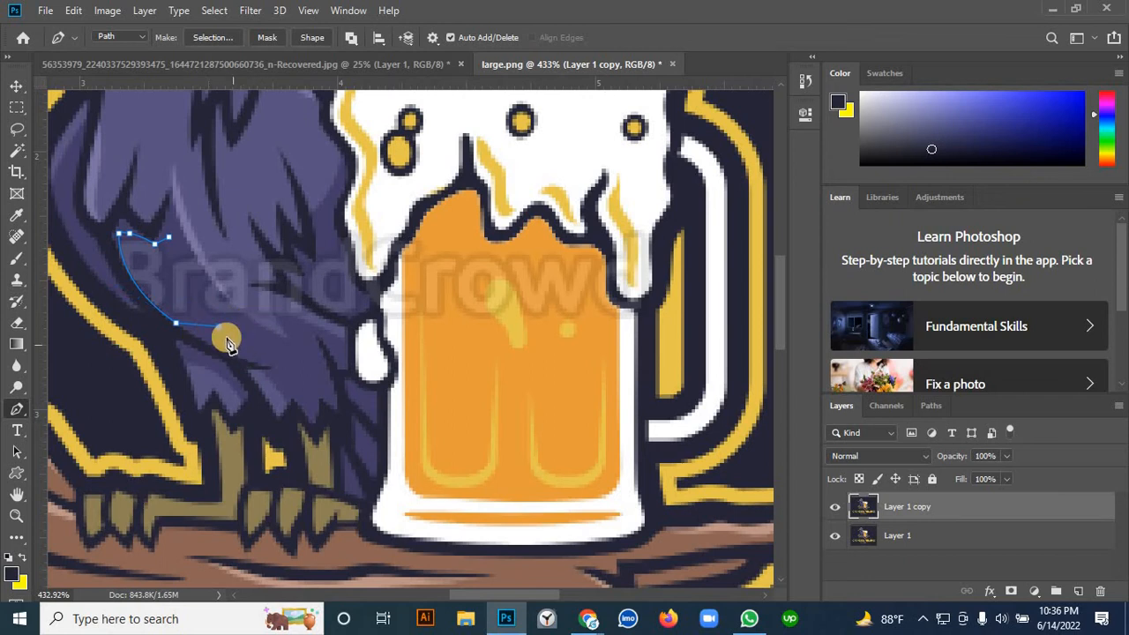
scroll(311, 319, "up", 2)
scroll(258, 325, "down", 1)
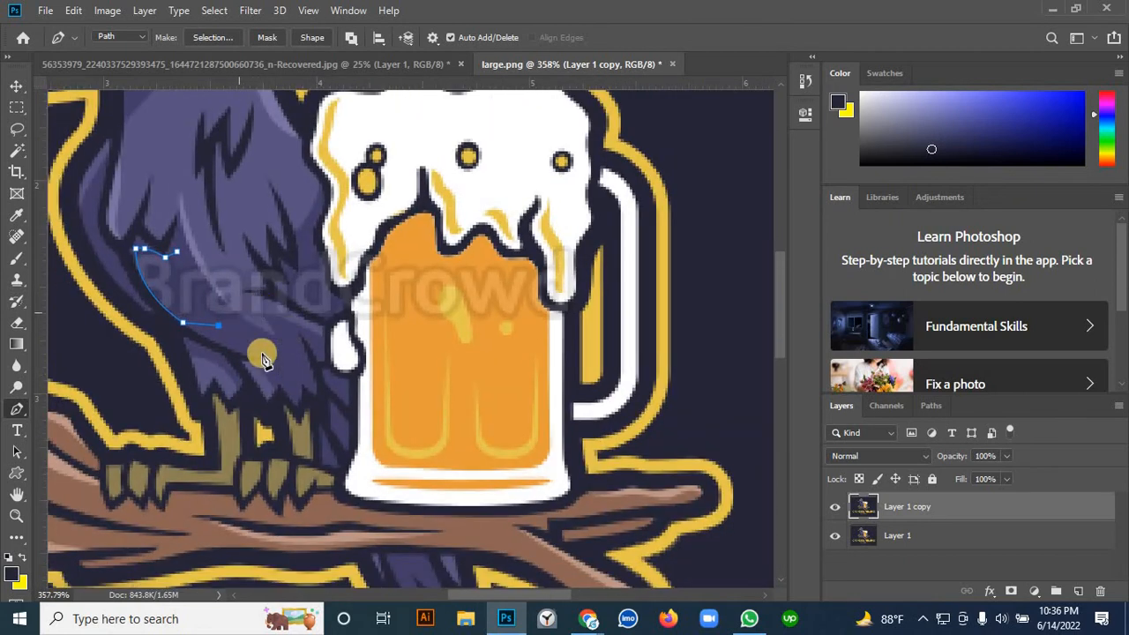
left_click(251, 325)
left_click_drag(192, 254, 180, 204)
left_click(193, 248, "alt")
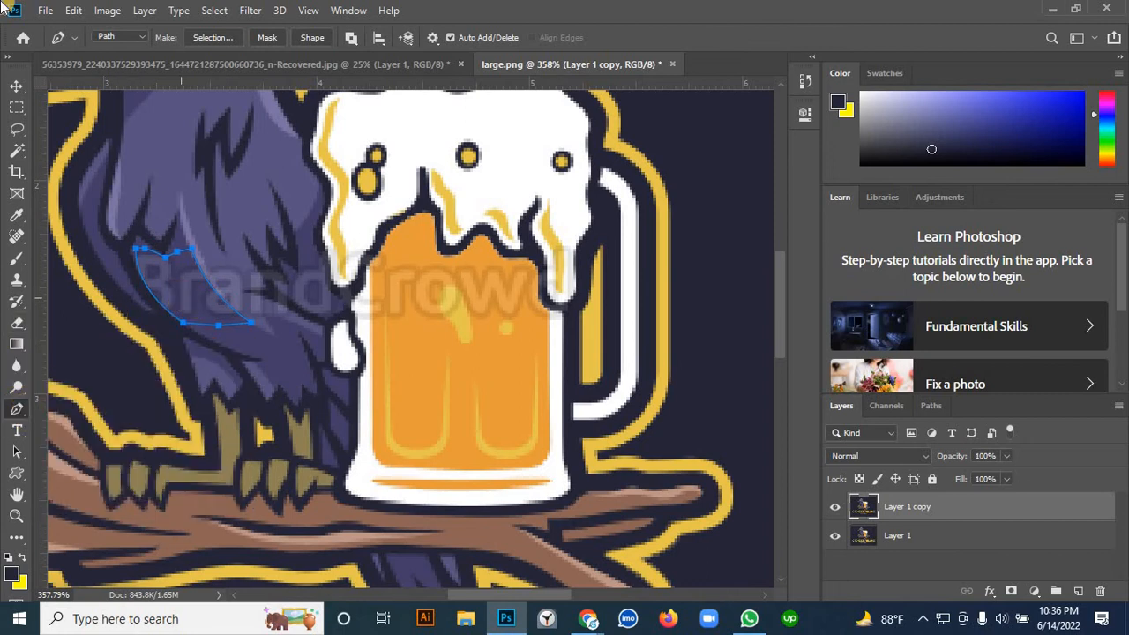
key("ctrl+Return")
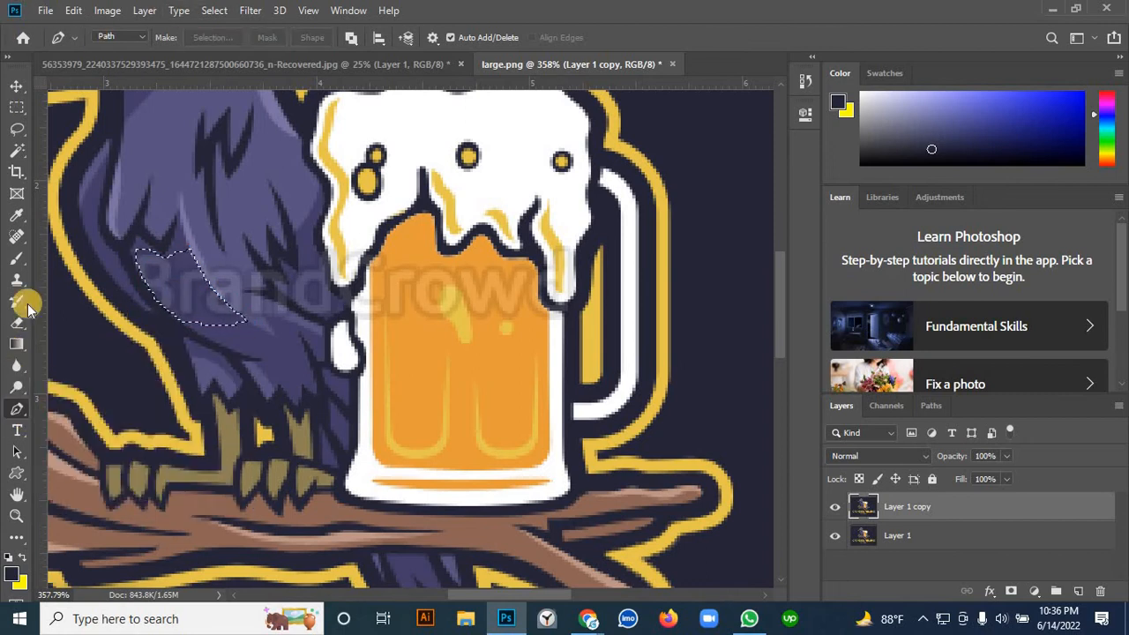
- Brush the crow's sampled dark purple over the selected feather area to cover the watermark, and clear the selection
left_click(17, 257)
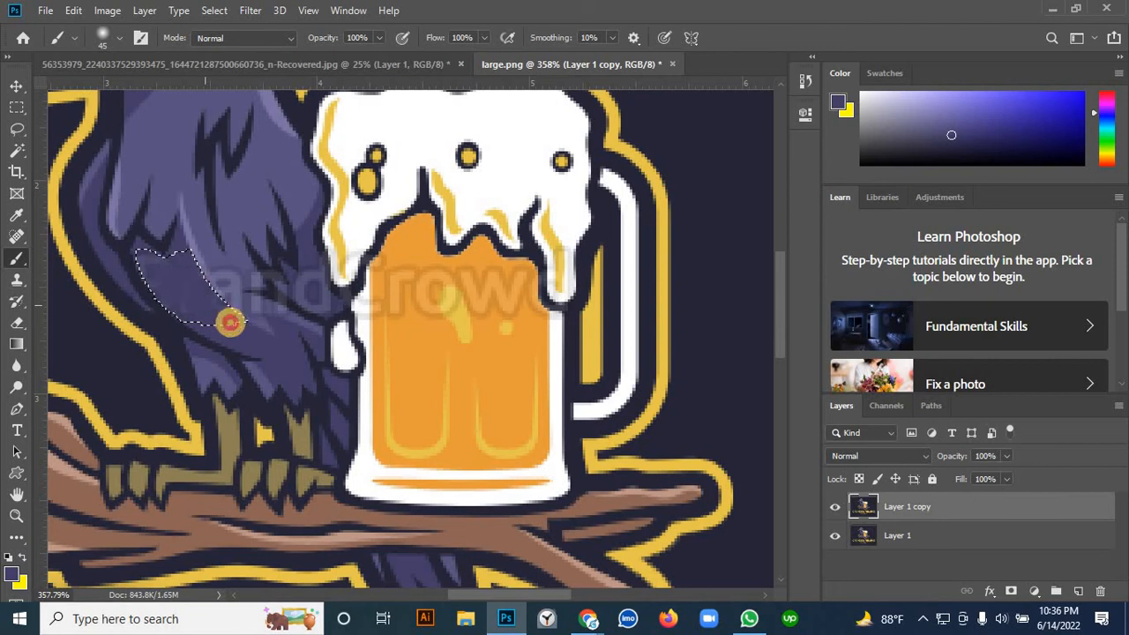
mouse_move(182, 280)
left_mouse_down()
mouse_move(159, 257)
mouse_move(196, 292)
mouse_move(297, 331)
left_mouse_up()
key("ctrl+d")
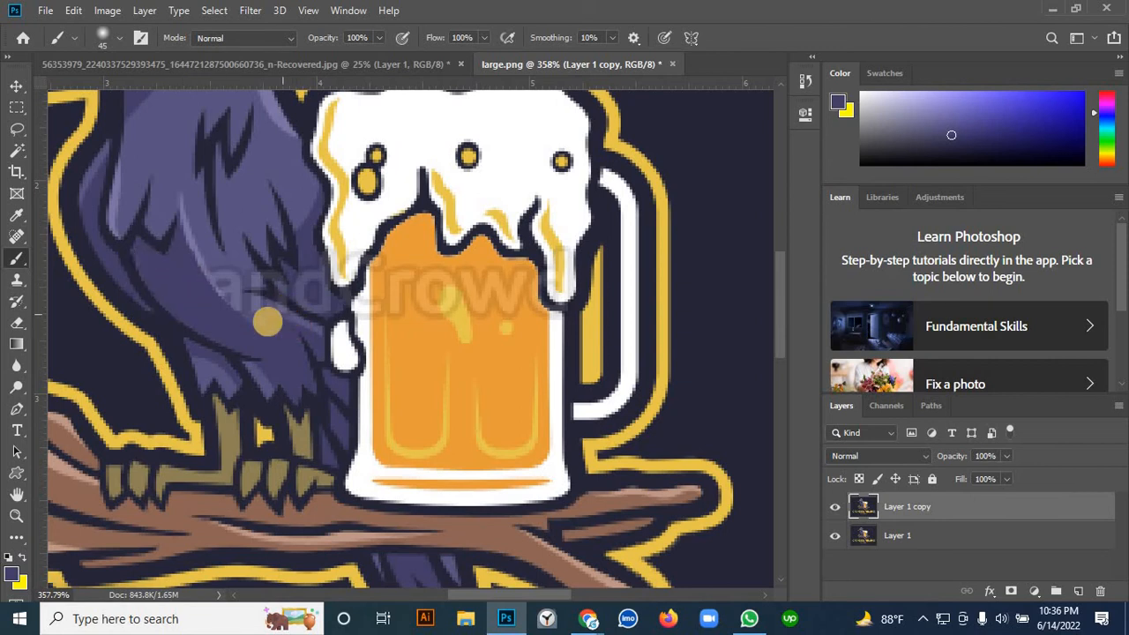
- Draw a closed Pen path around the lighter purple body area under the watermark's letter a and convert it to a selection
scroll(245, 276, "up", 3)
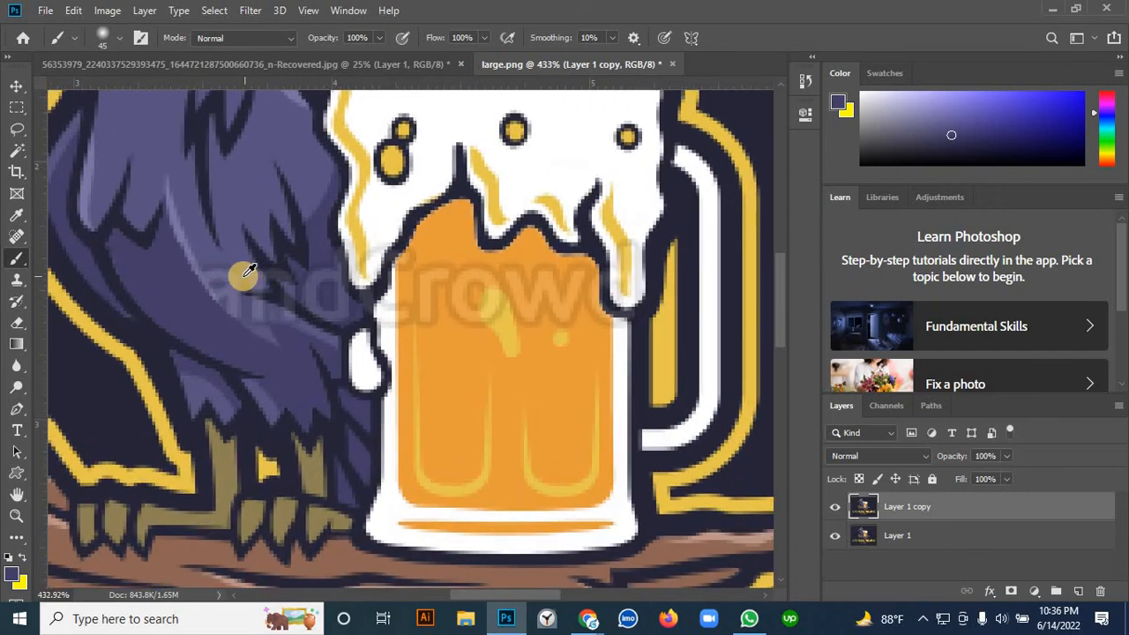
scroll(239, 277, "down", 3)
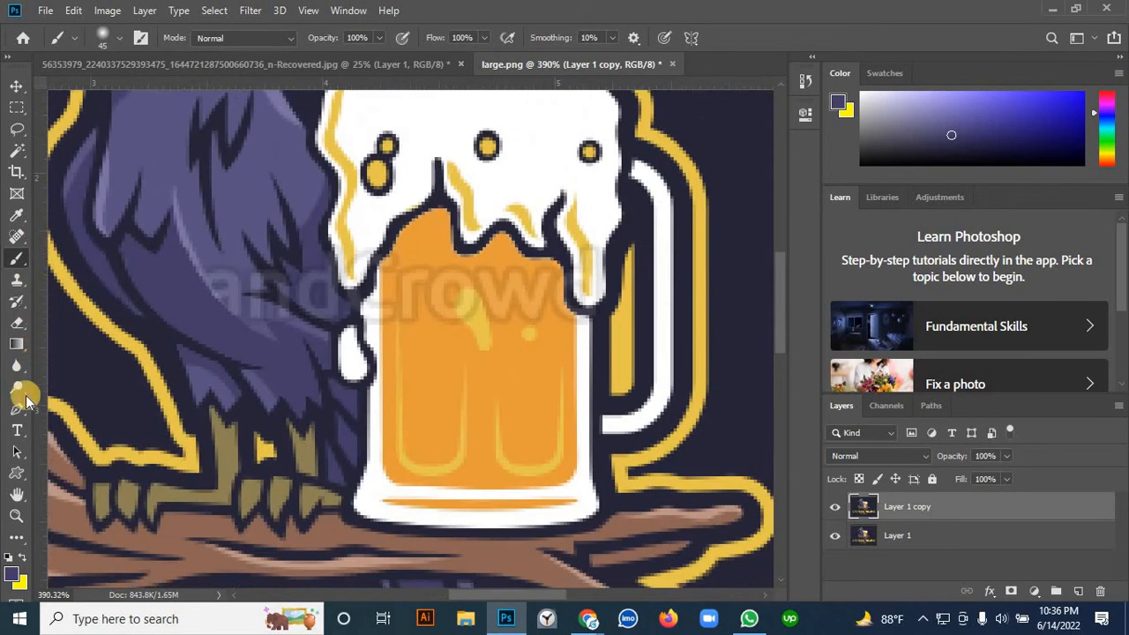
left_click(16, 409)
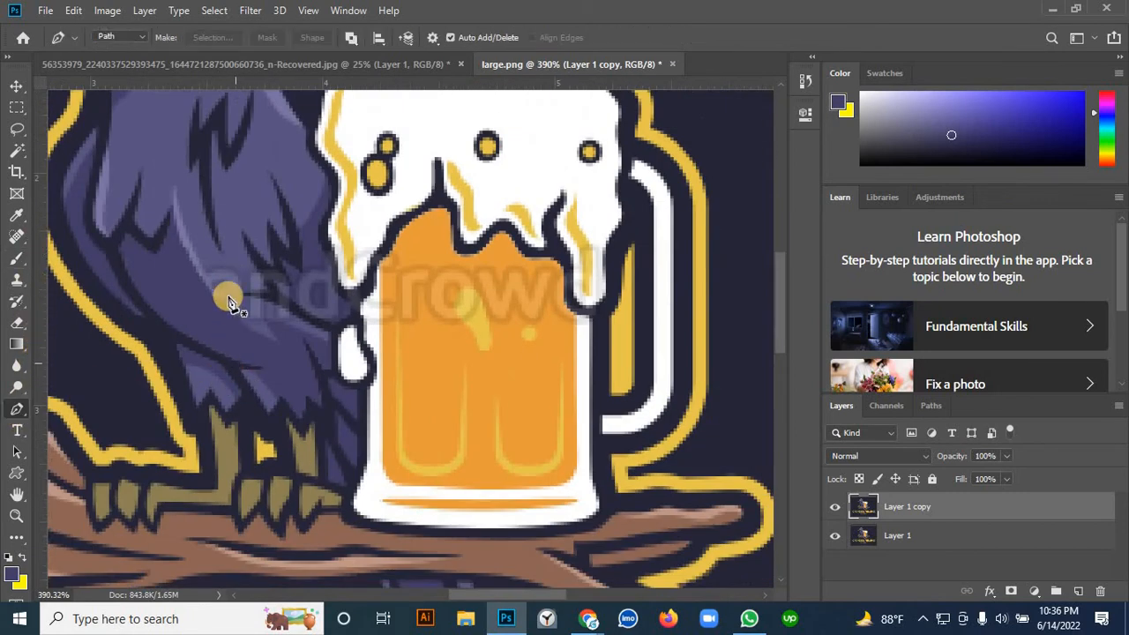
left_click(195, 258)
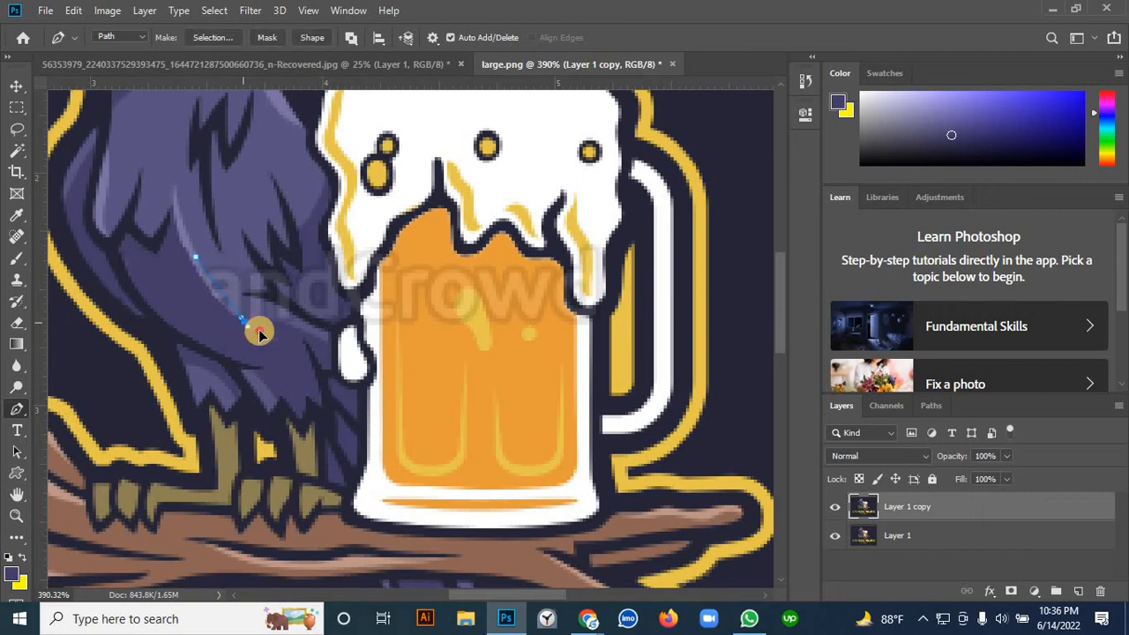
left_click_drag(245, 322, 271, 336)
left_click(241, 269)
left_click(231, 263)
left_click(206, 262)
left_click(197, 261)
key("ctrl+Return")
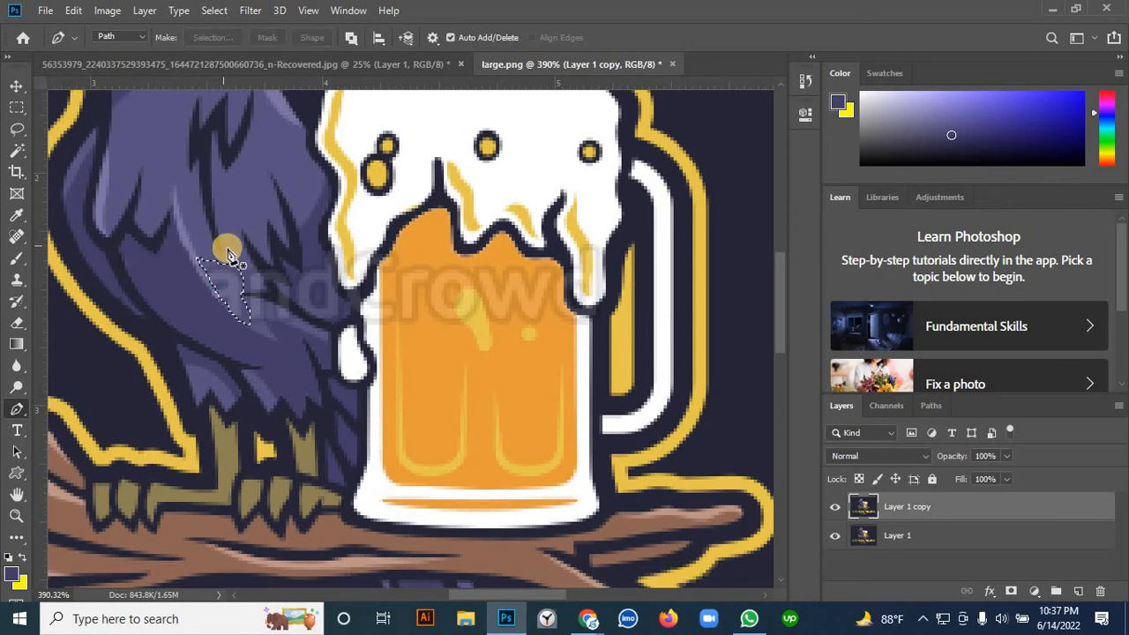
- Sample the crow's lighter purple, paint it over the selected area with a size 35 brush, and clear the selection
left_click(17, 259)
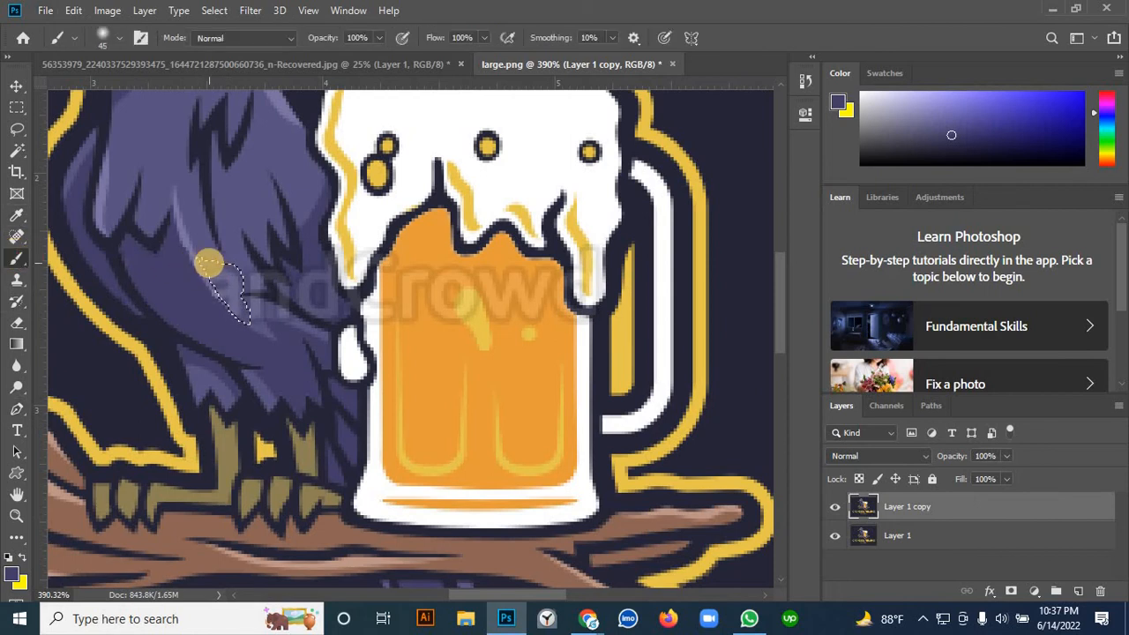
left_click(202, 239, "alt")
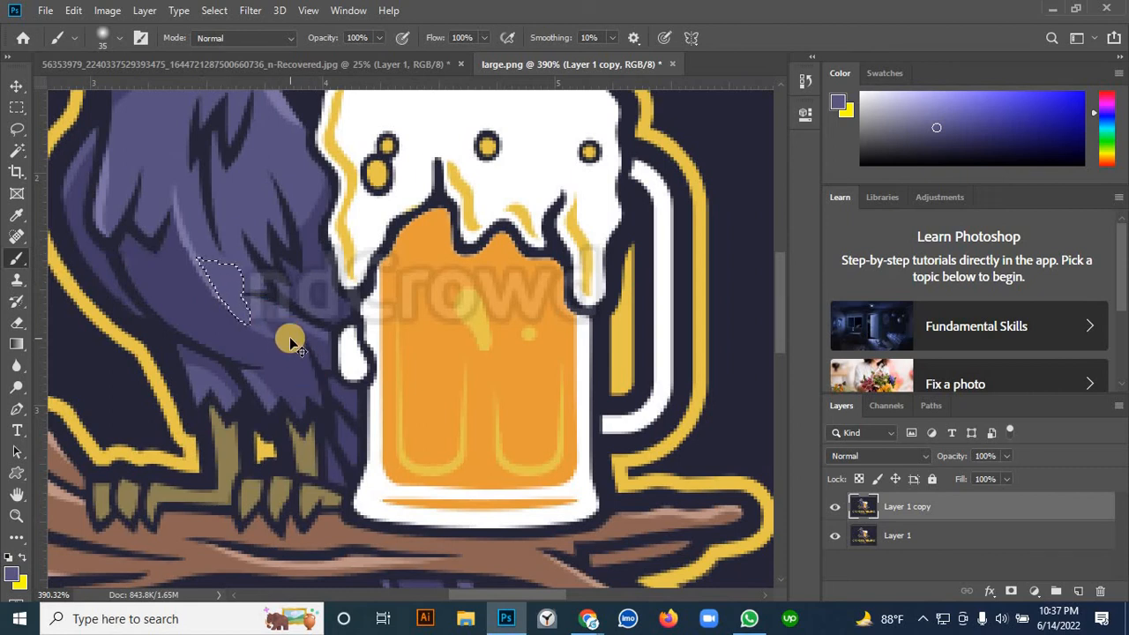
key("ctrl+d")
- Examine the remaining watermark letters over the crow's body and the beer mug at different magnifications
scroll(292, 327, "up", 3)
scroll(292, 327, "down", 6)
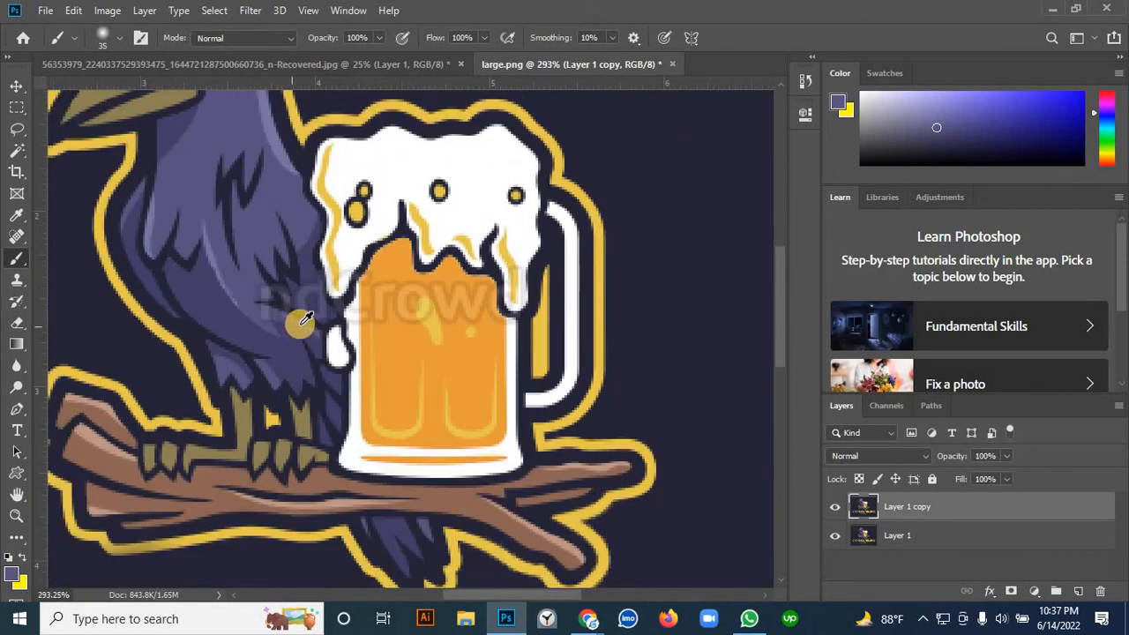
scroll(264, 326, "up", 1)
scroll(220, 324, "up", 1)
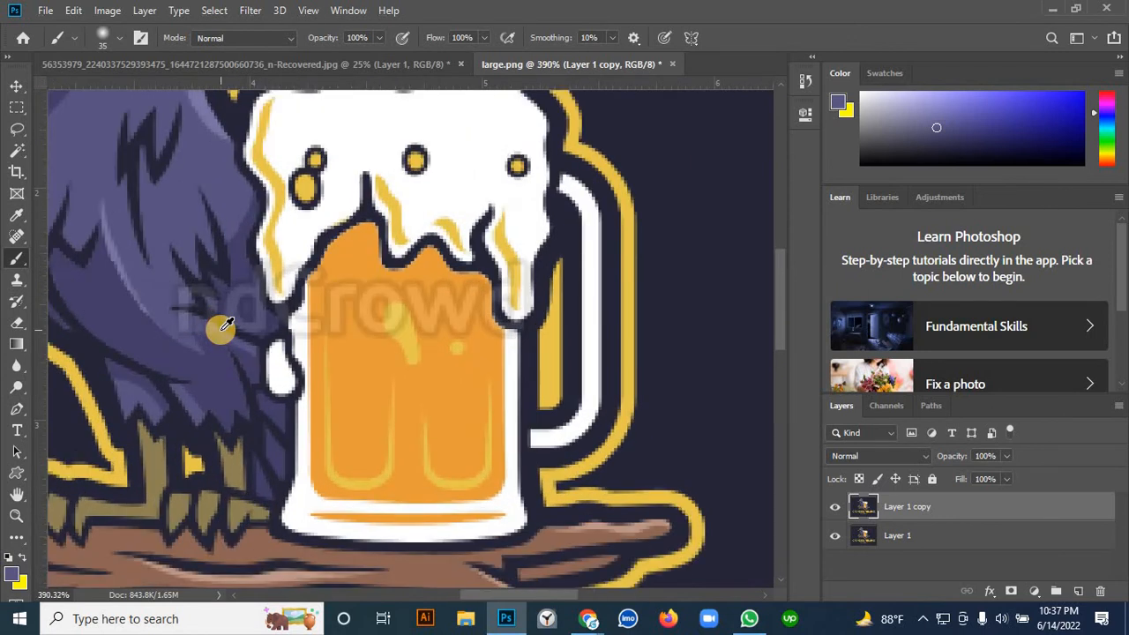
scroll(225, 326, "up", 1)
scroll(226, 323, "up", 1)
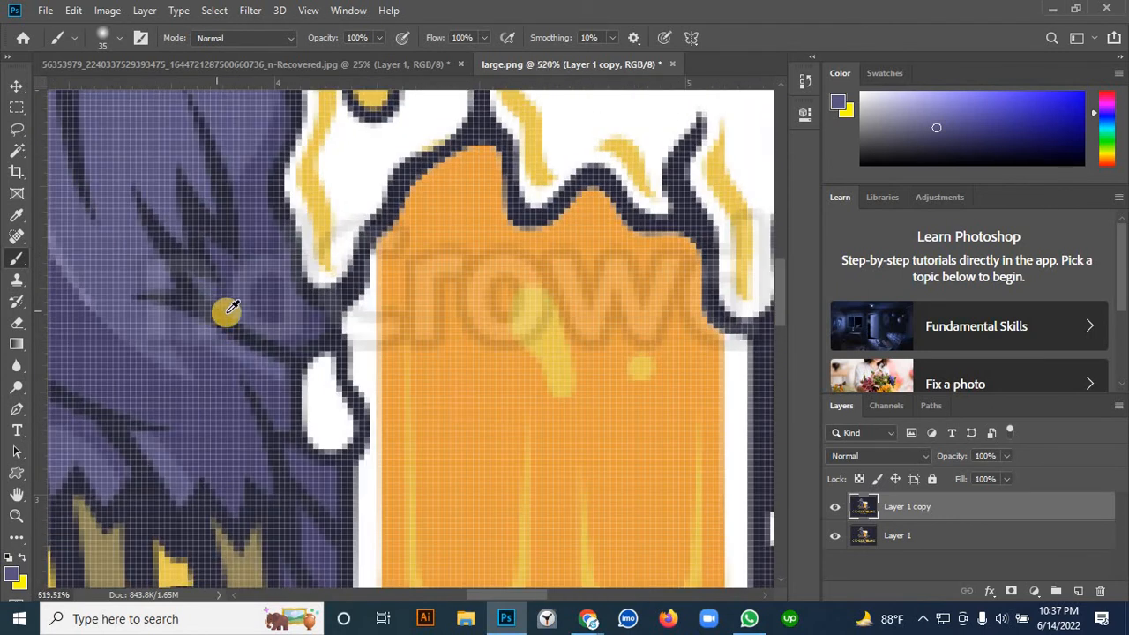
scroll(225, 310, "down", 4)
scroll(212, 319, "up", 4)
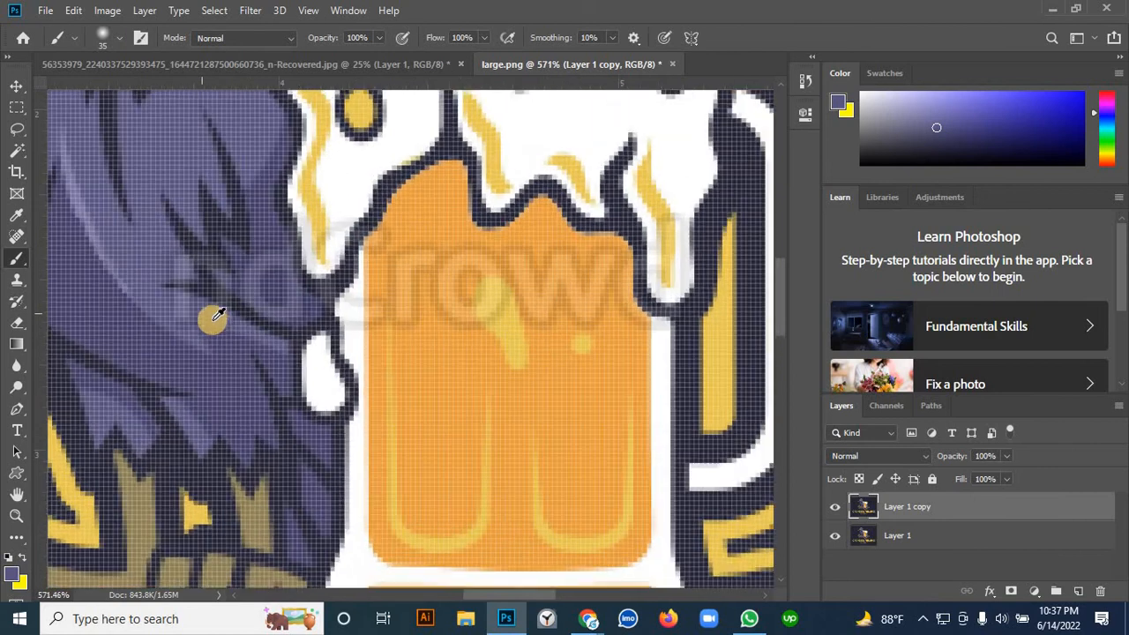
scroll(218, 320, "down", 3)
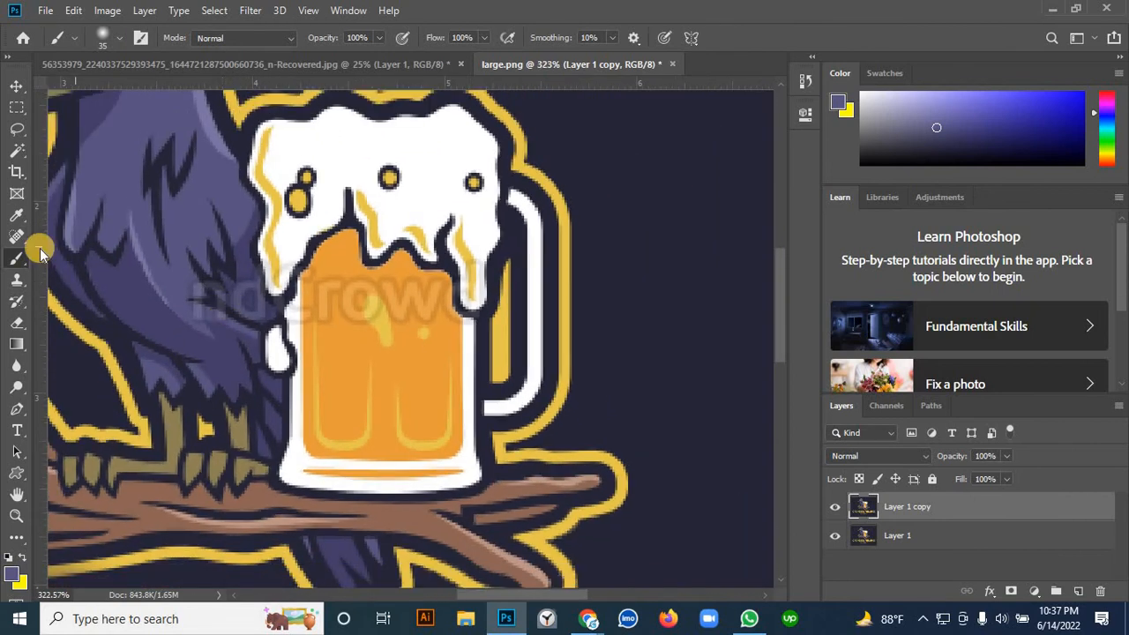
left_click(17, 408)
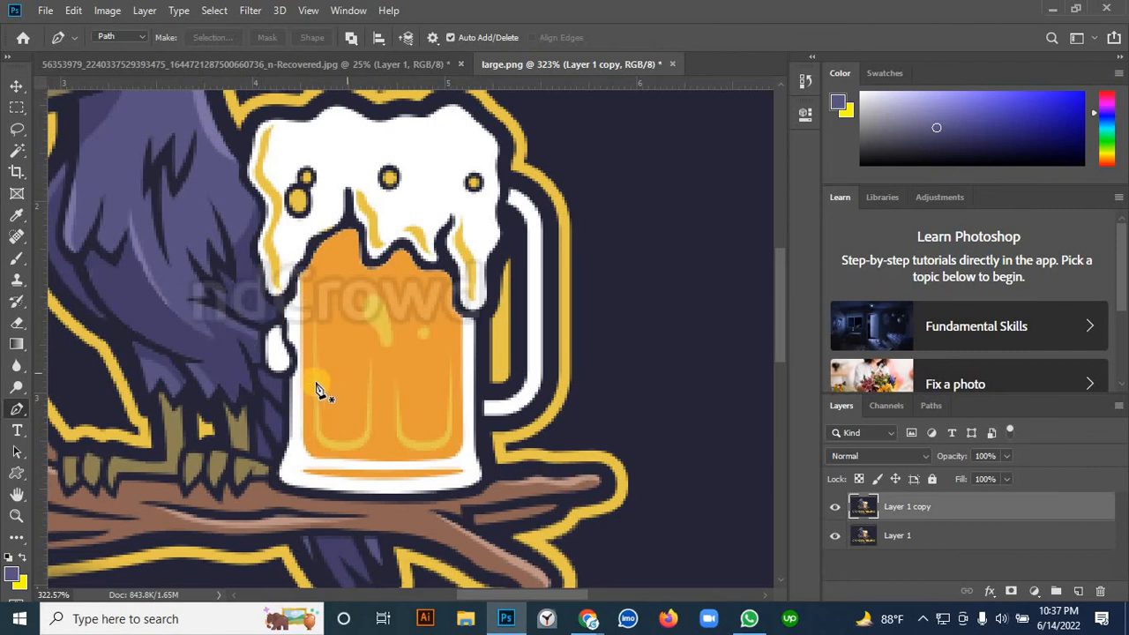
- Compare the cleaned logo with the original by repeatedly hiding and showing Layer 1 copy
scroll(158, 265, "down", 3)
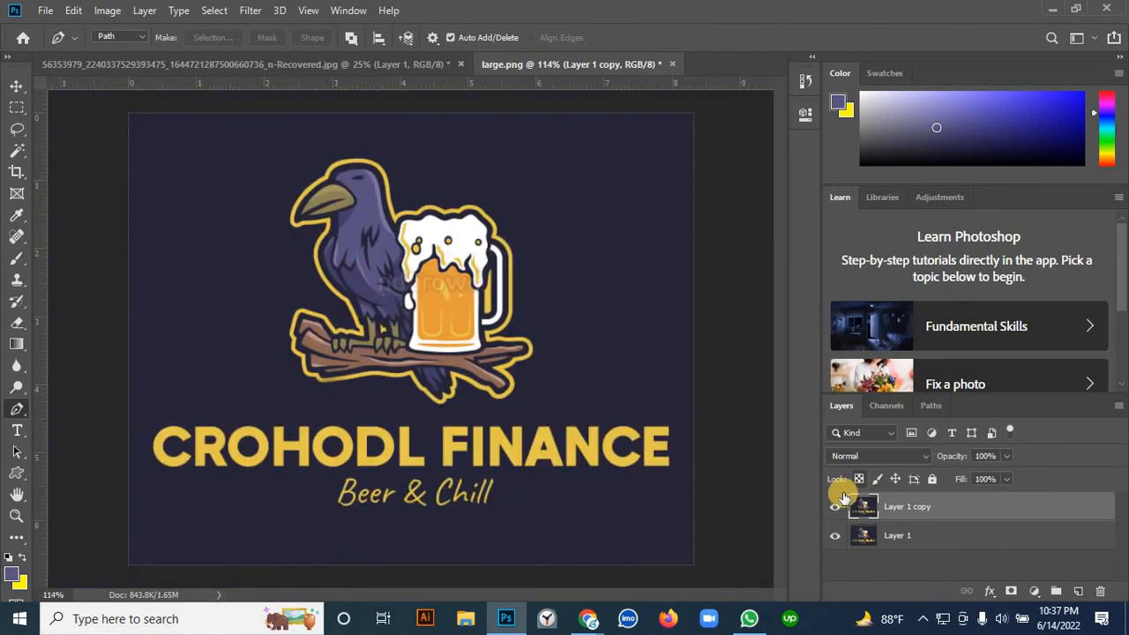
left_click(835, 513)
left_click(836, 513)
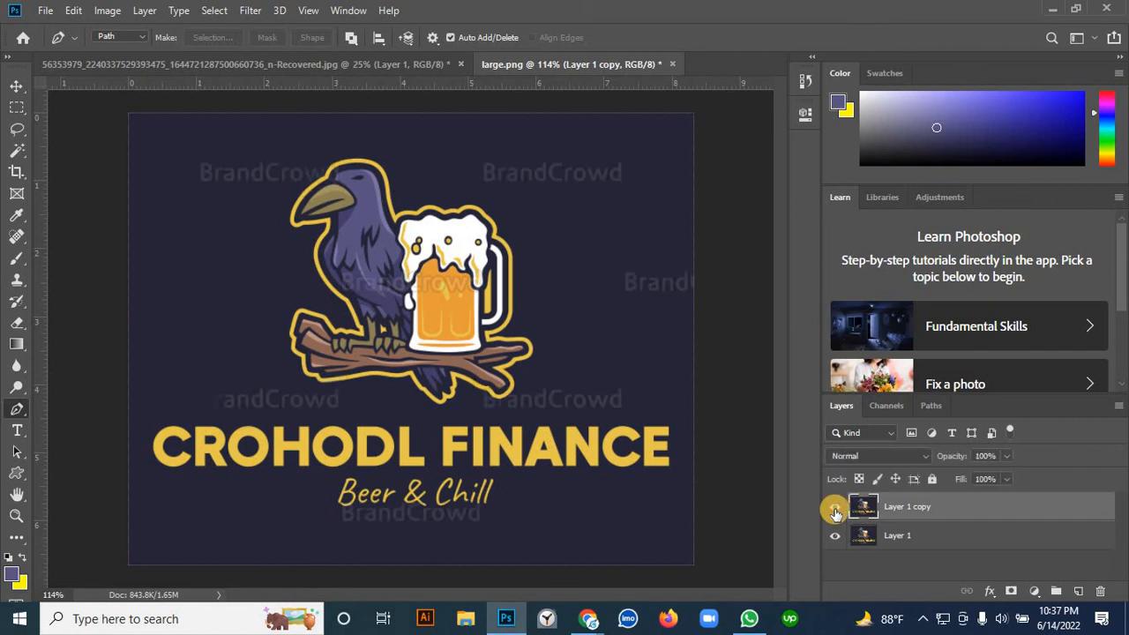
left_click(835, 513)
left_click(835, 513)
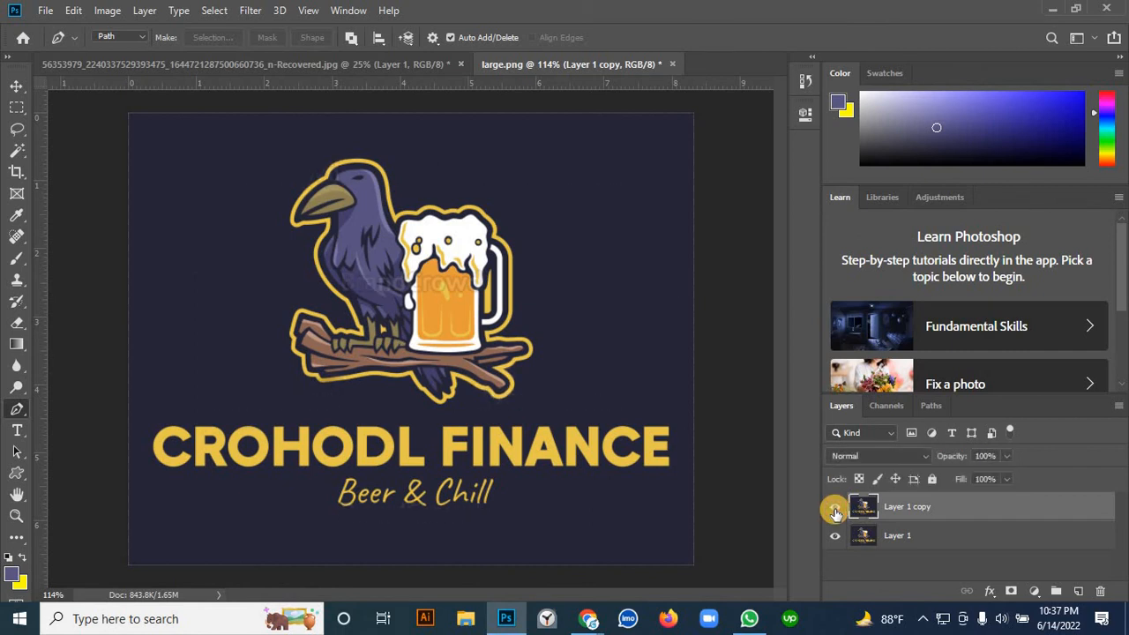
left_click(836, 513)
left_click(836, 512)
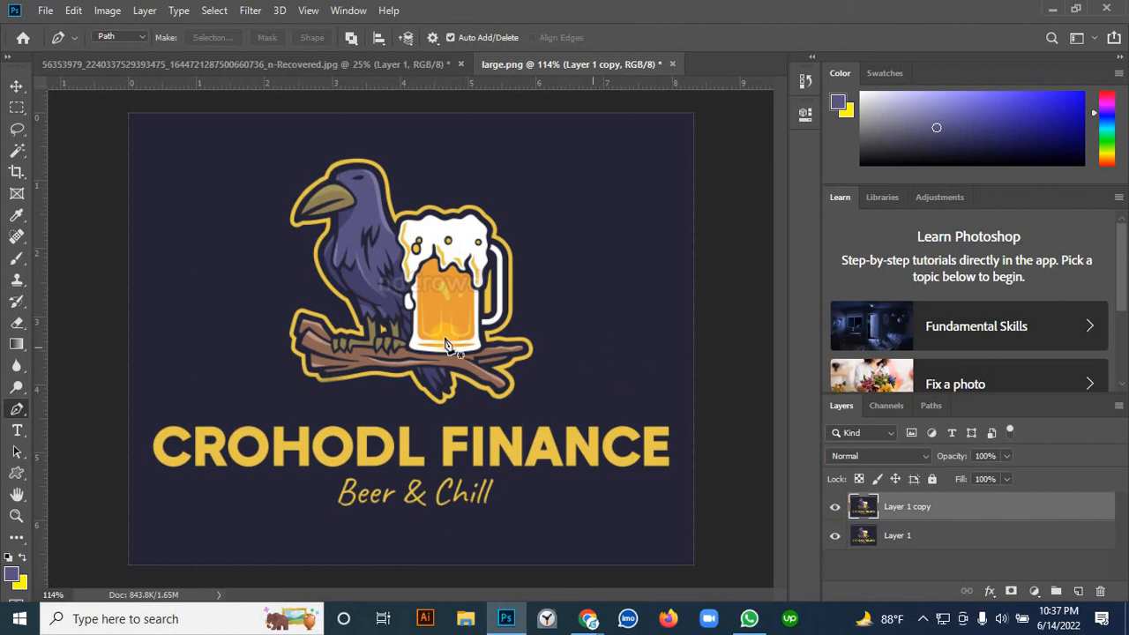
scroll(381, 256, "up", 2)
scroll(381, 256, "up", 5)
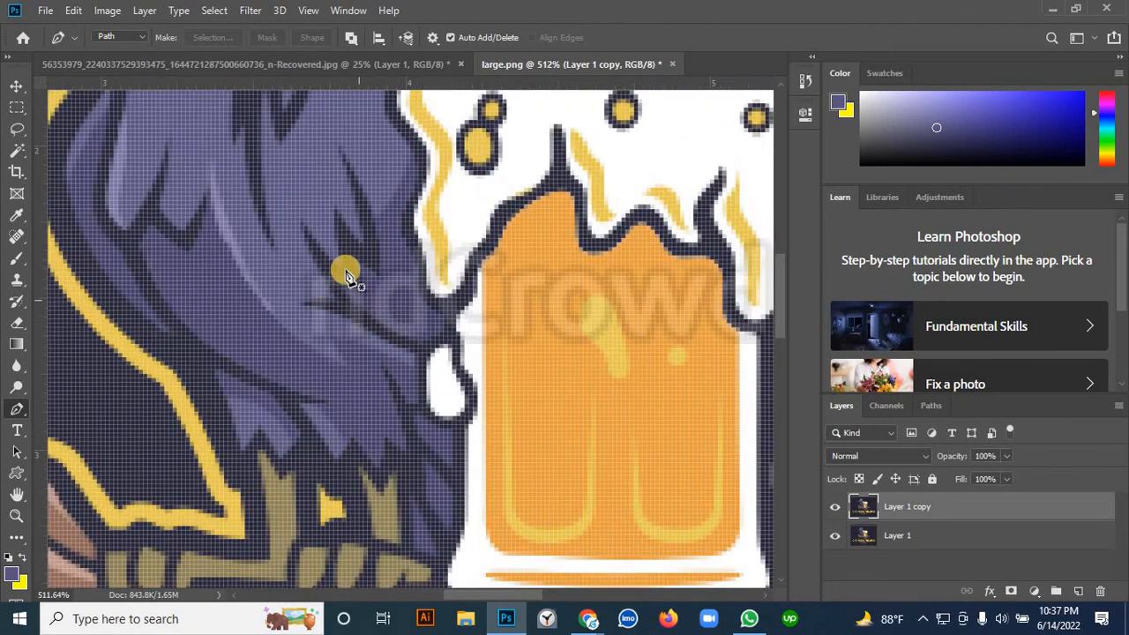
scroll(360, 281, "down", 2)
scroll(362, 284, "up", 3)
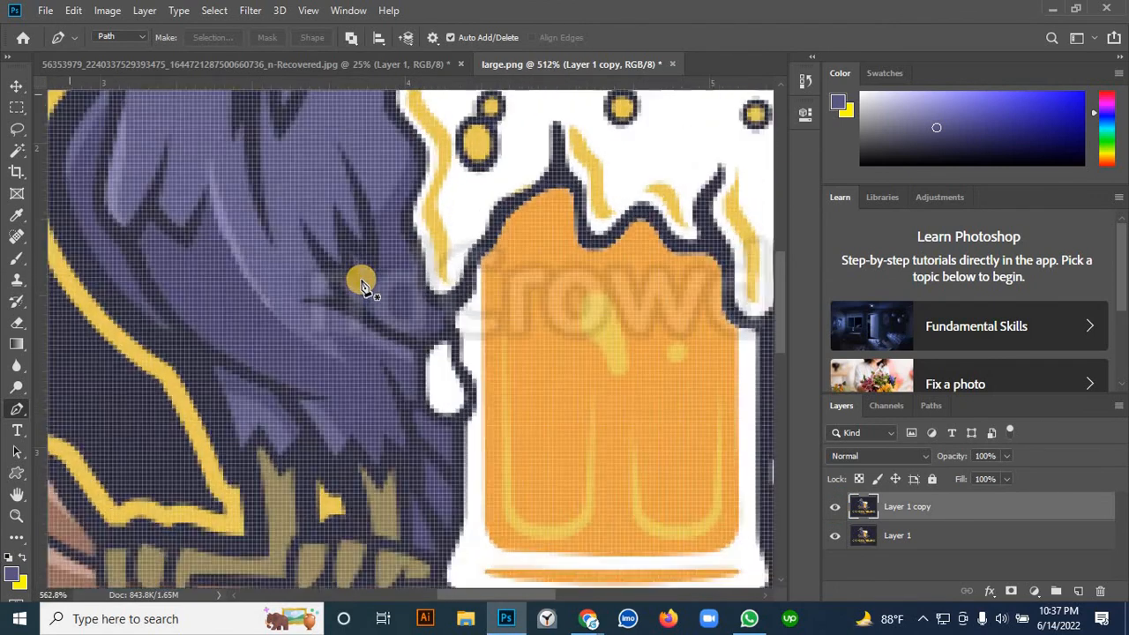
scroll(362, 284, "down", 3)
scroll(358, 291, "up", 3)
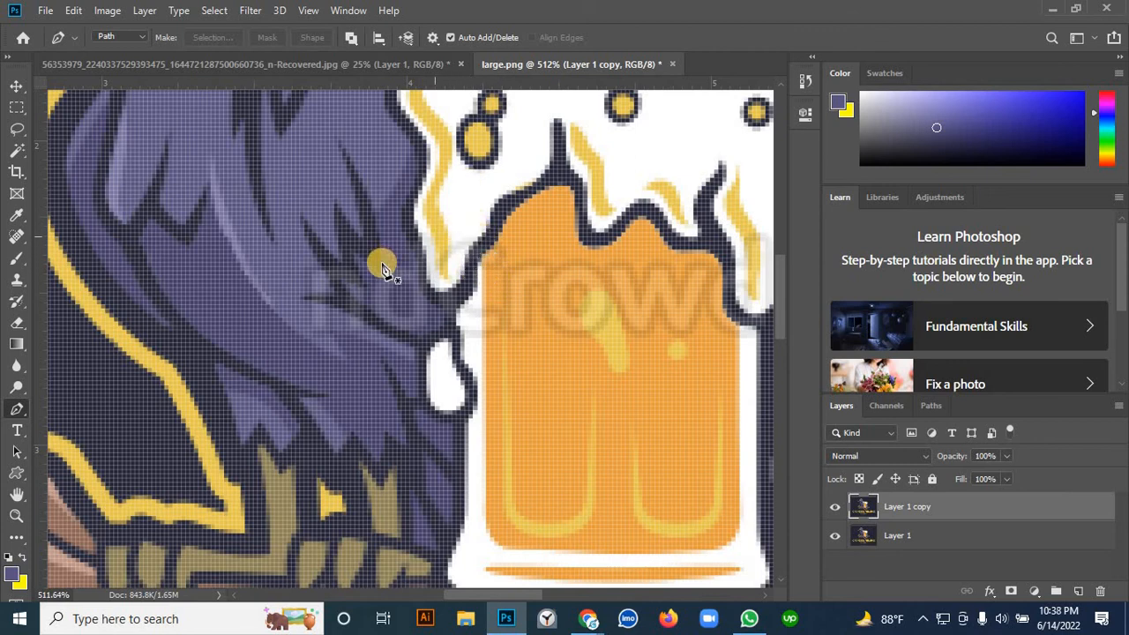
scroll(342, 288, "down", 2)
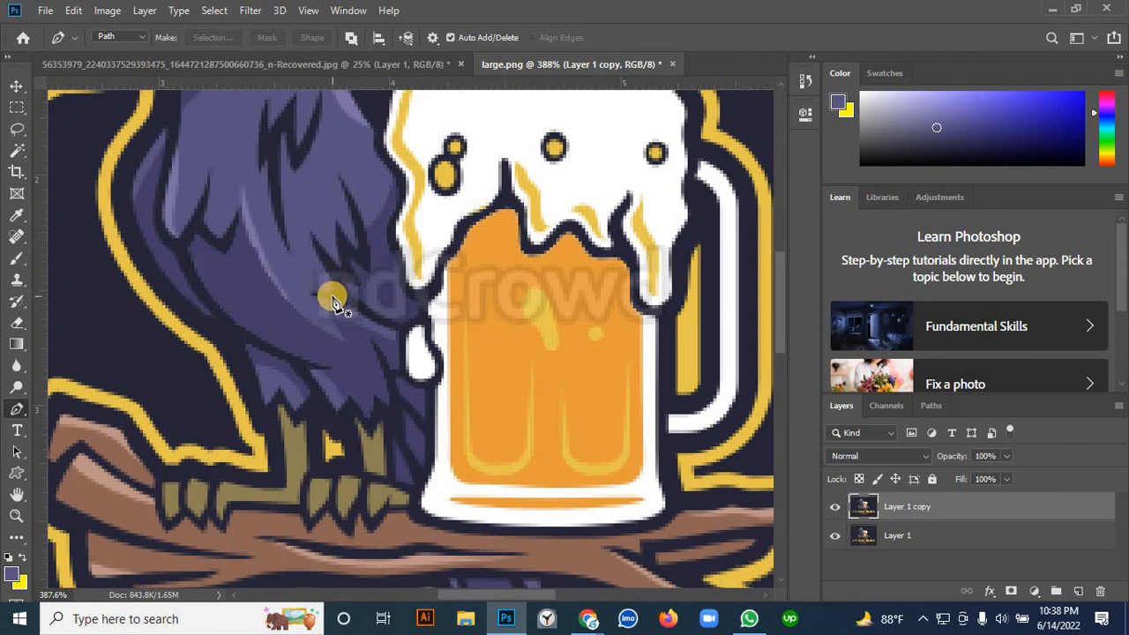
scroll(316, 295, "up", 2)
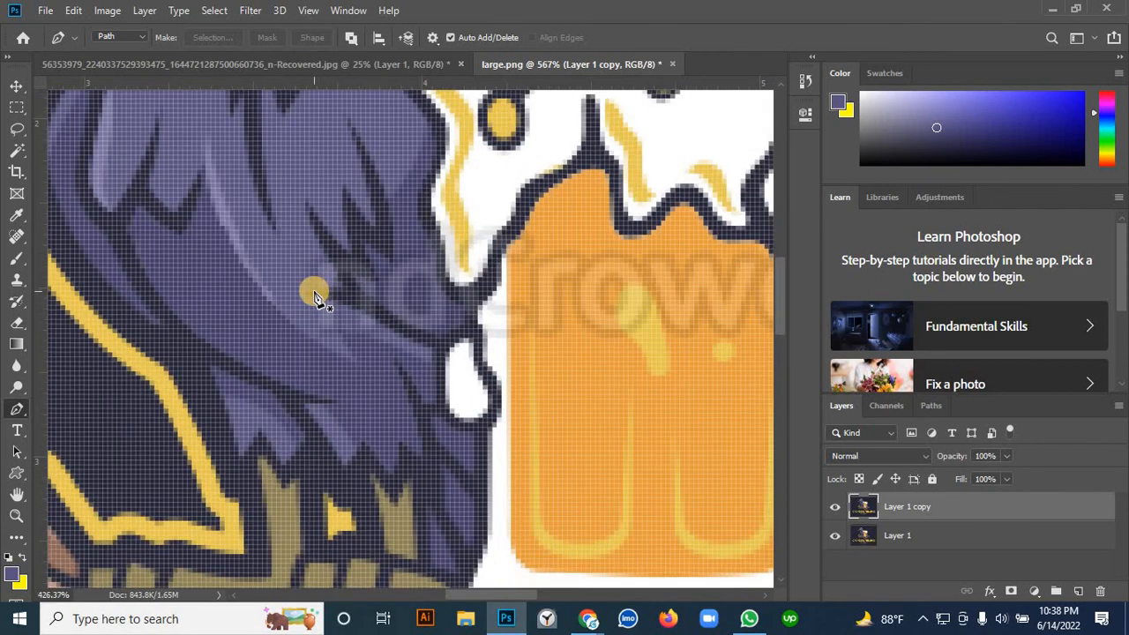
- Draw a small closed Pen path around the lighter purple feather area at the watermark's left edge and convert it to a selection
scroll(315, 293, "down", 2)
left_click(313, 289)
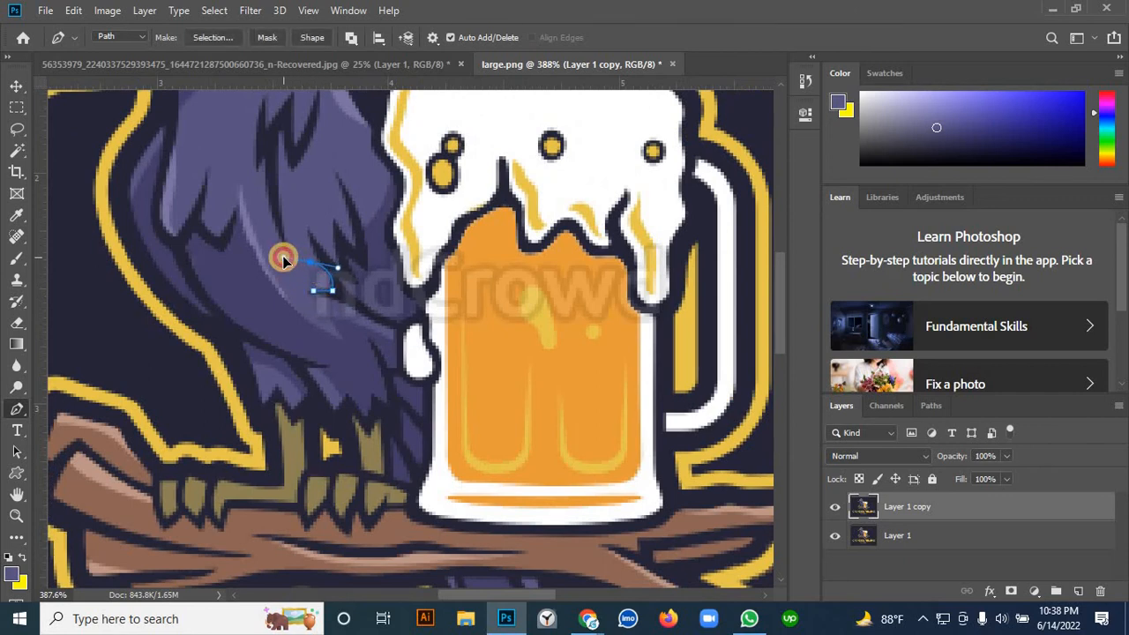
left_click(313, 290)
key("ctrl+Return")
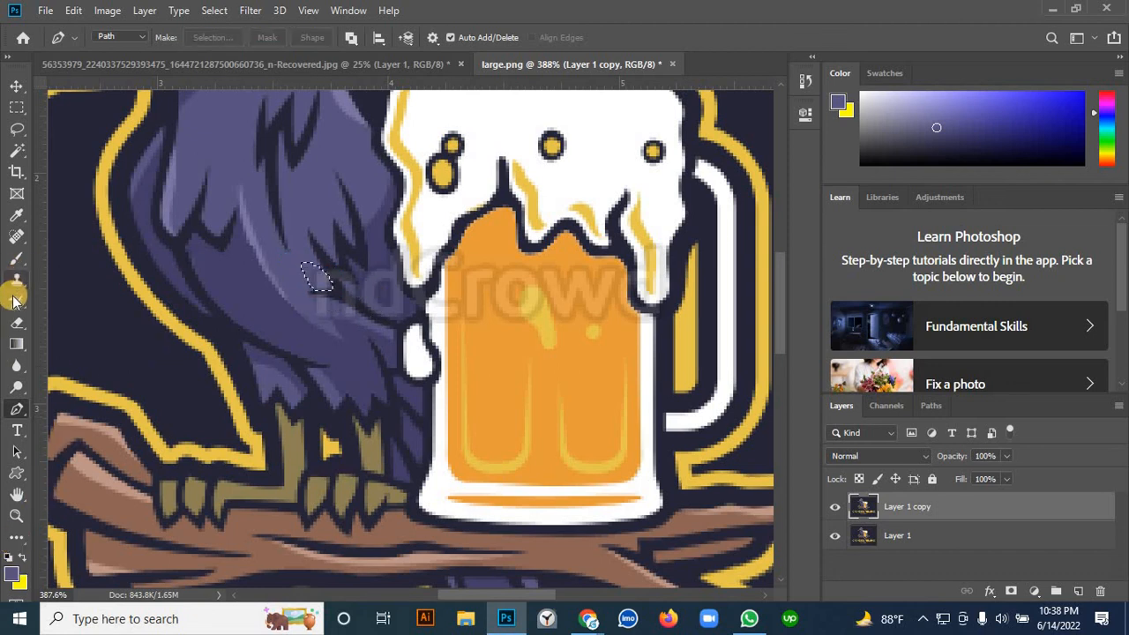
- Paint the selected feather area purple with the size 35 brush, clear the selection, and view the whole logo
left_click(16, 257)
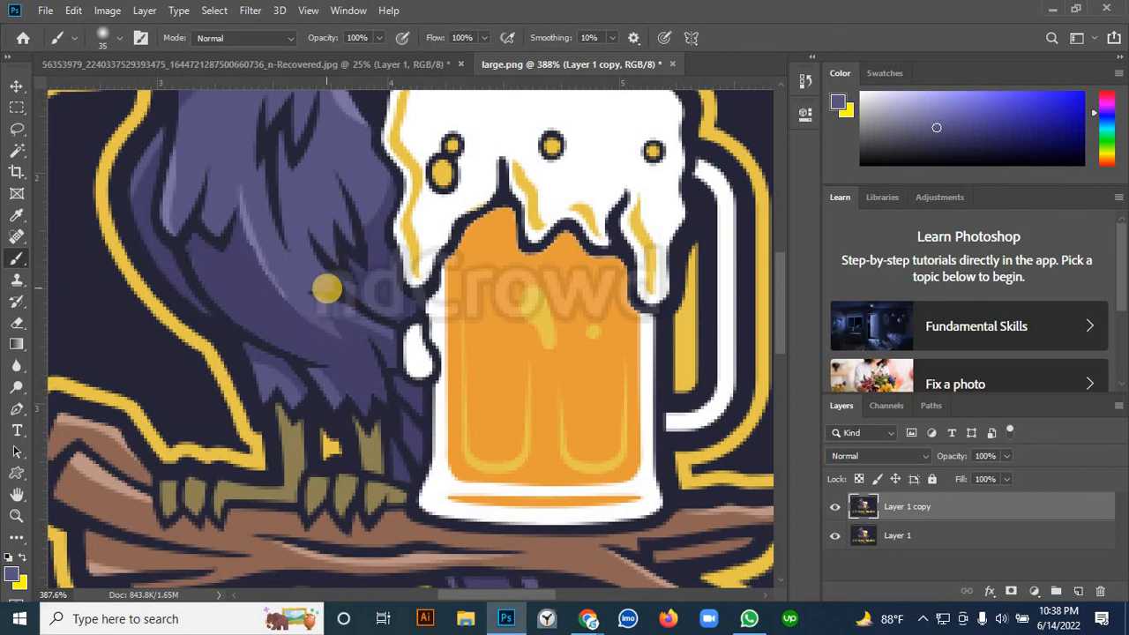
scroll(330, 284, "down", 5)
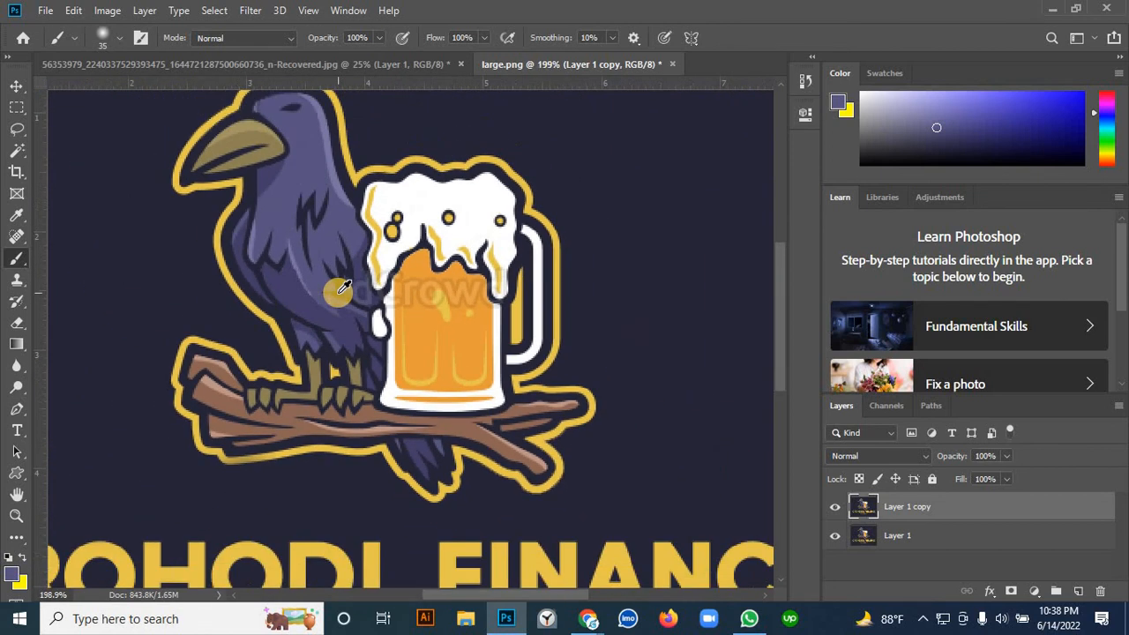
scroll(449, 309, "down", 2)
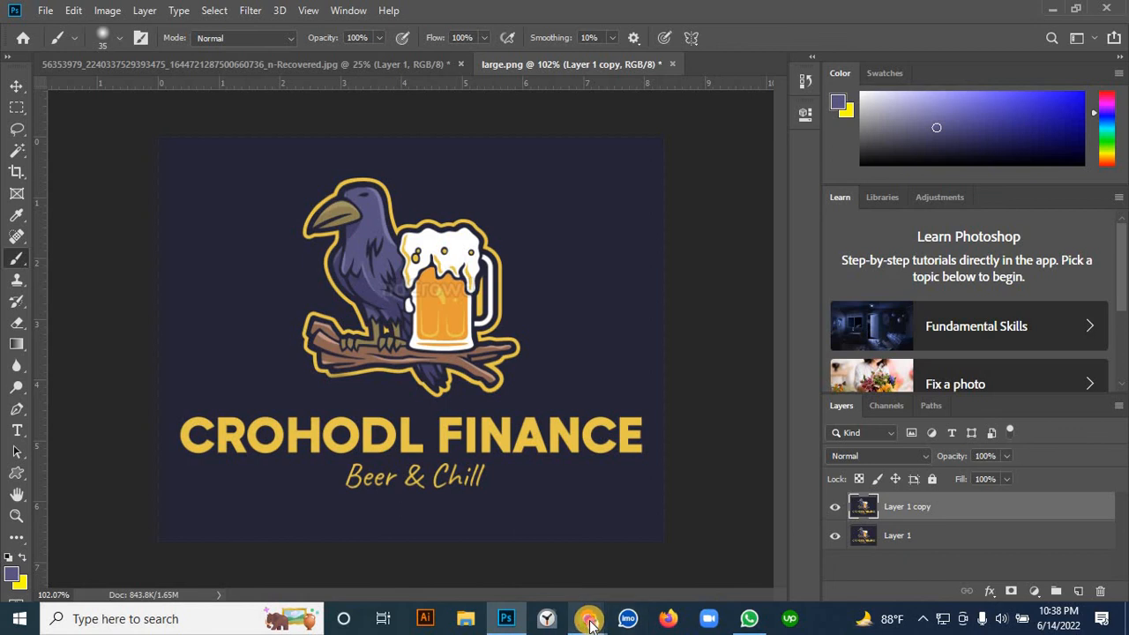
mouse_move(589, 622)
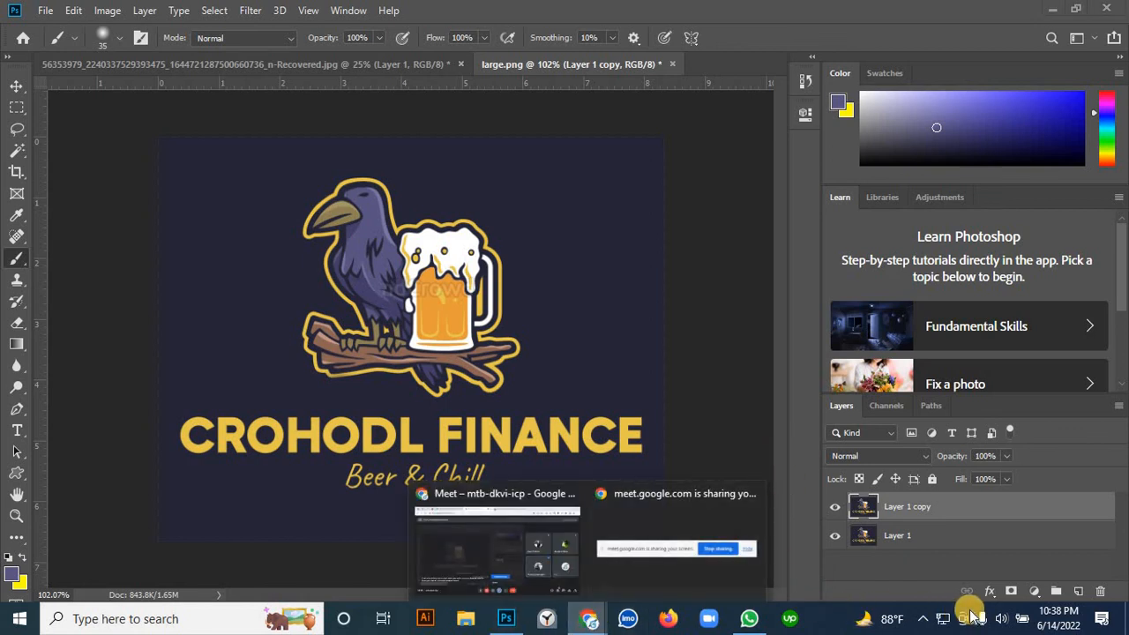
left_click(921, 620)
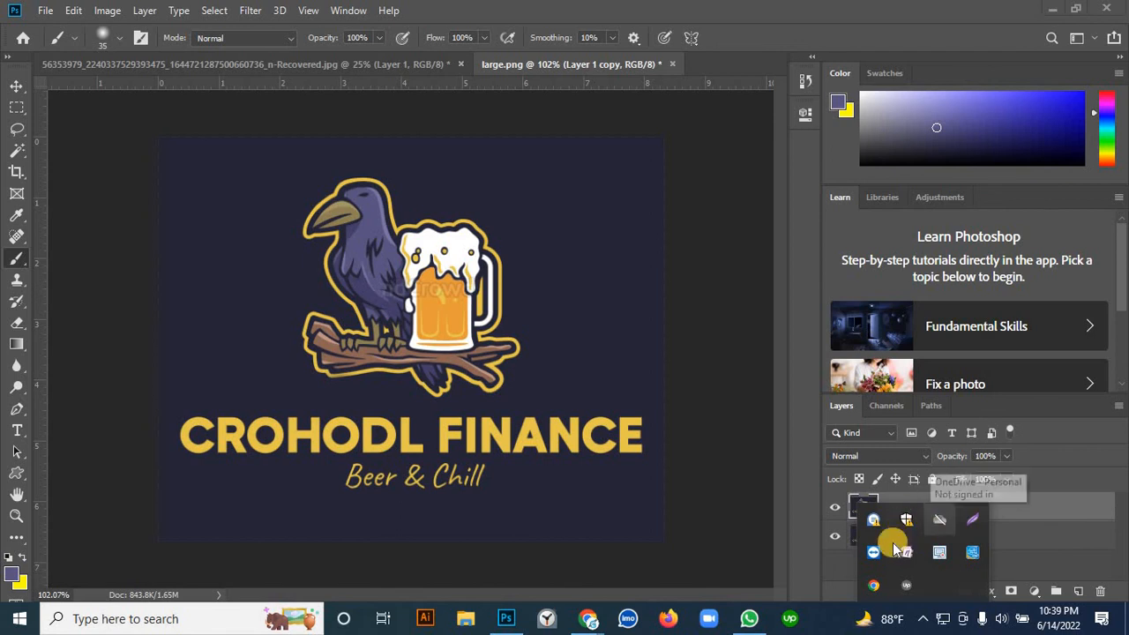
left_click(939, 564)
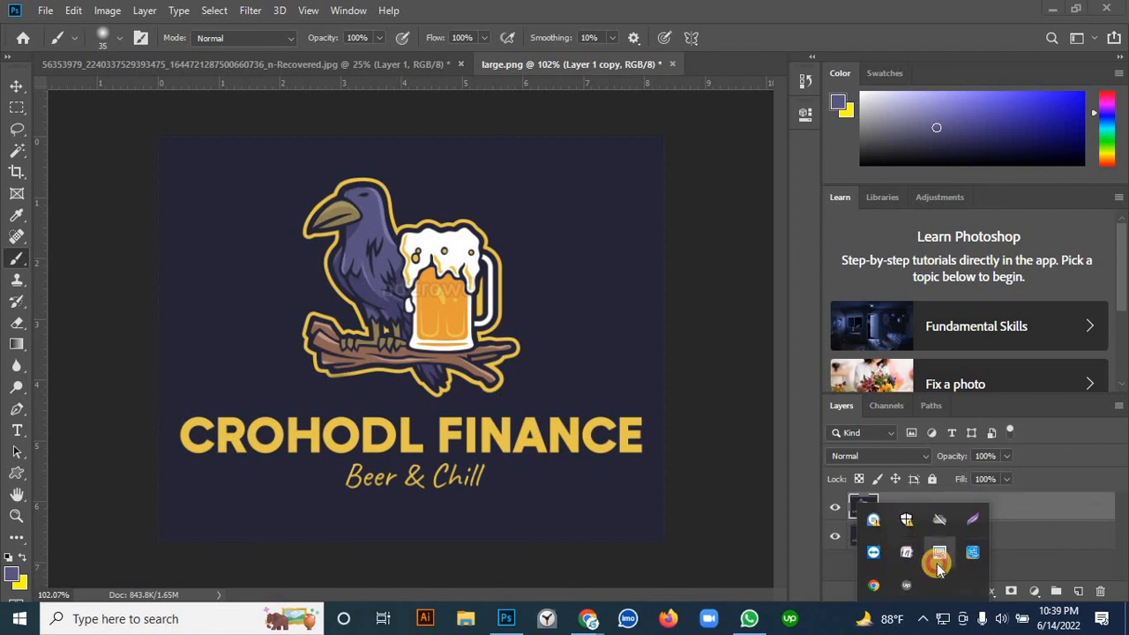